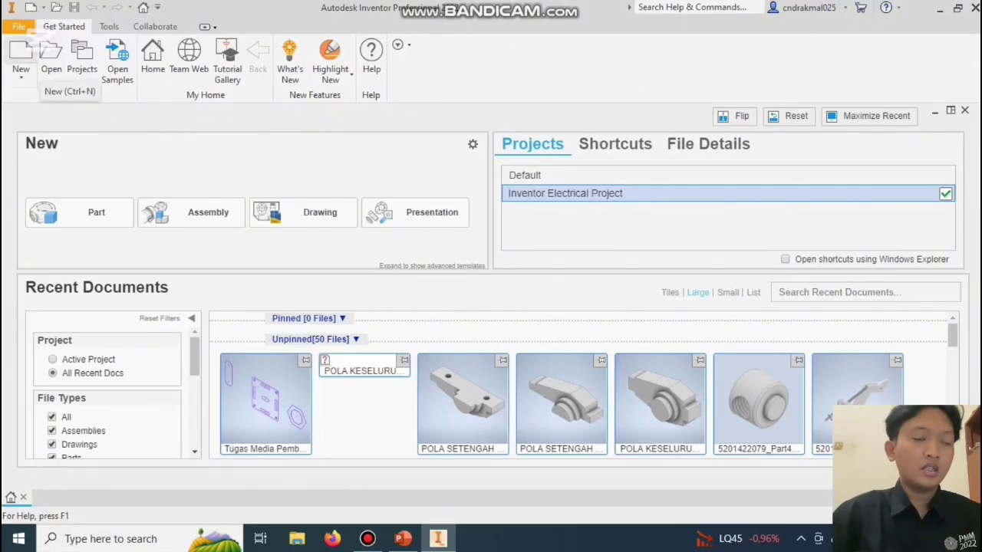
Create a new part file from the metric Standard (mm).ipt template.
left_click(21, 55)
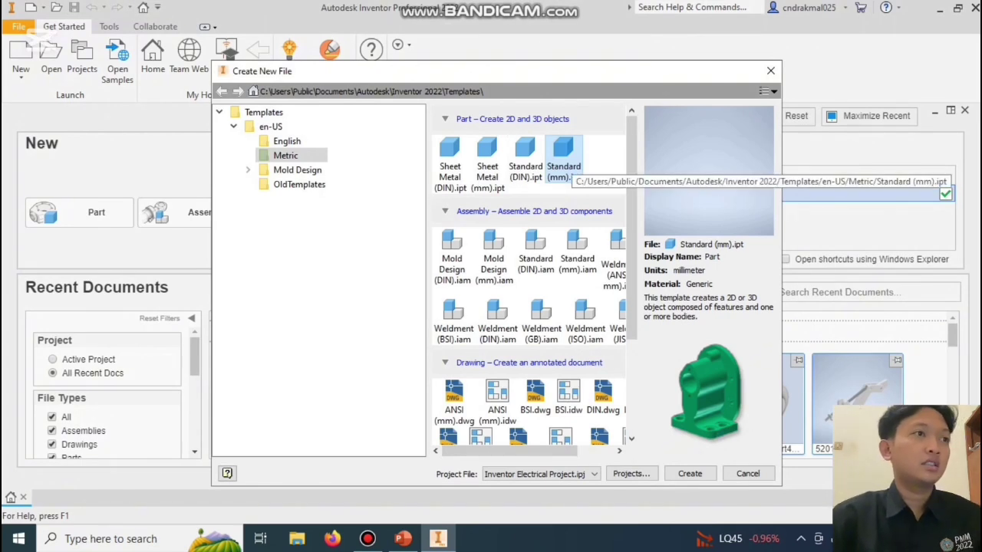
key("Return")
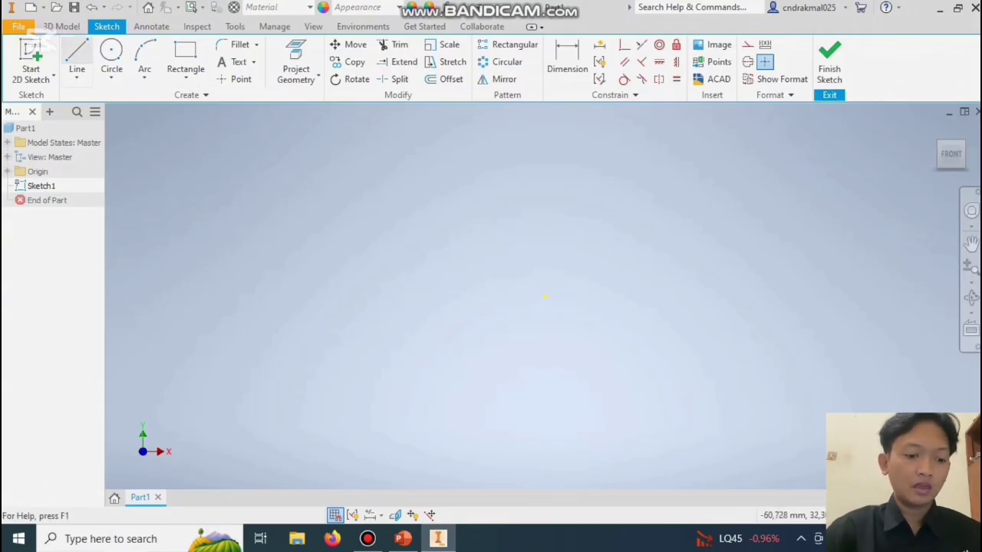
Examine the available variants of the Line, Spline, Circle, Arc and Rectangle sketch tools.
left_click(77, 78)
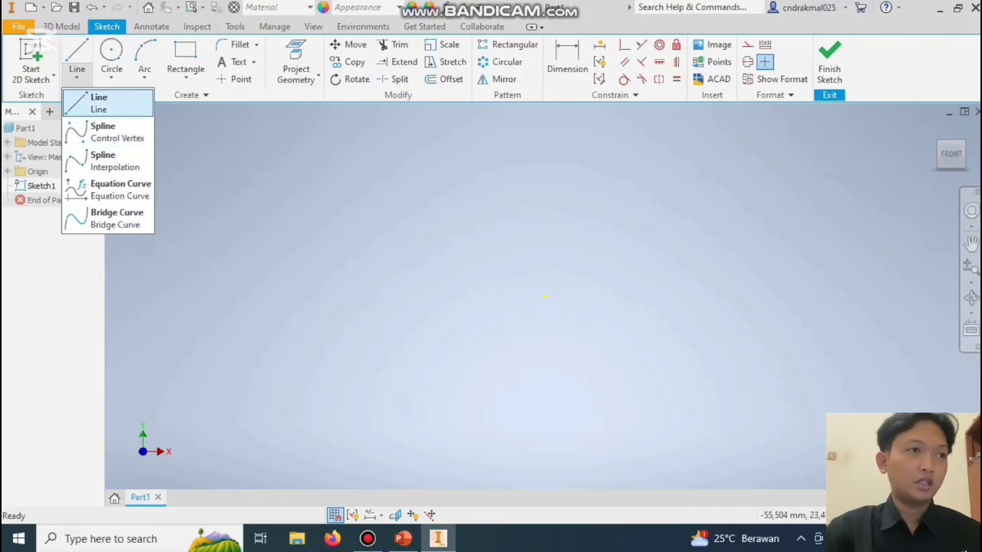
left_click(107, 132)
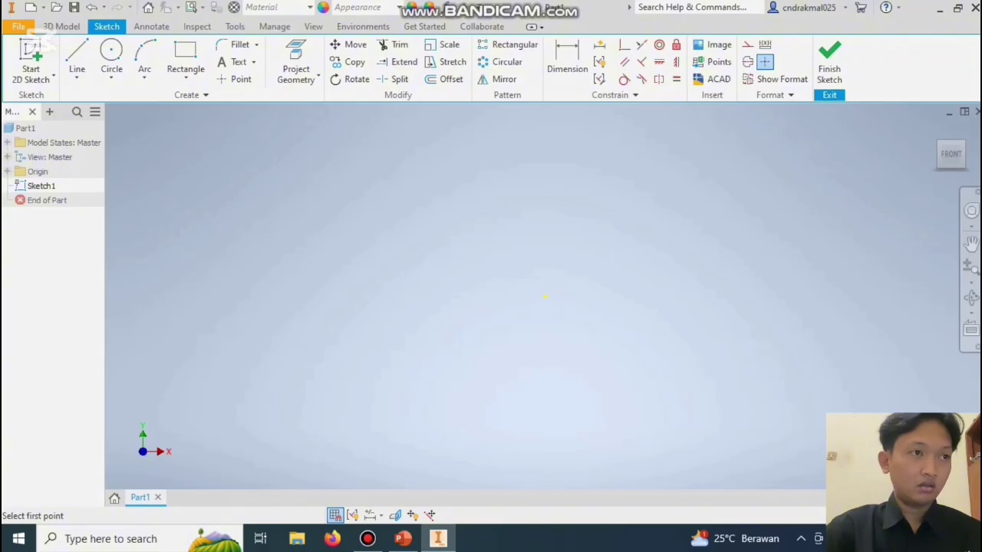
left_click(80, 79)
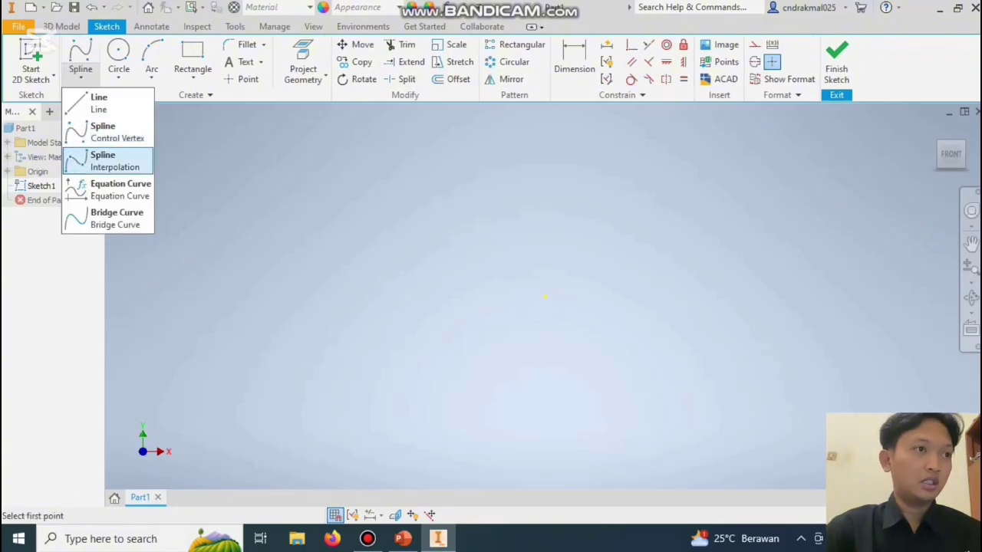
left_click(107, 161)
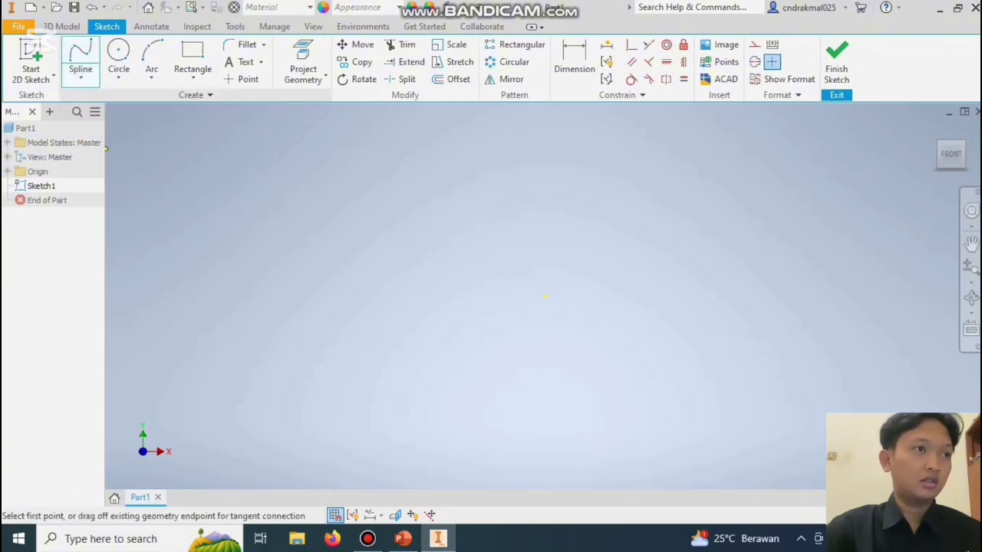
left_click(81, 79)
left_click(104, 103)
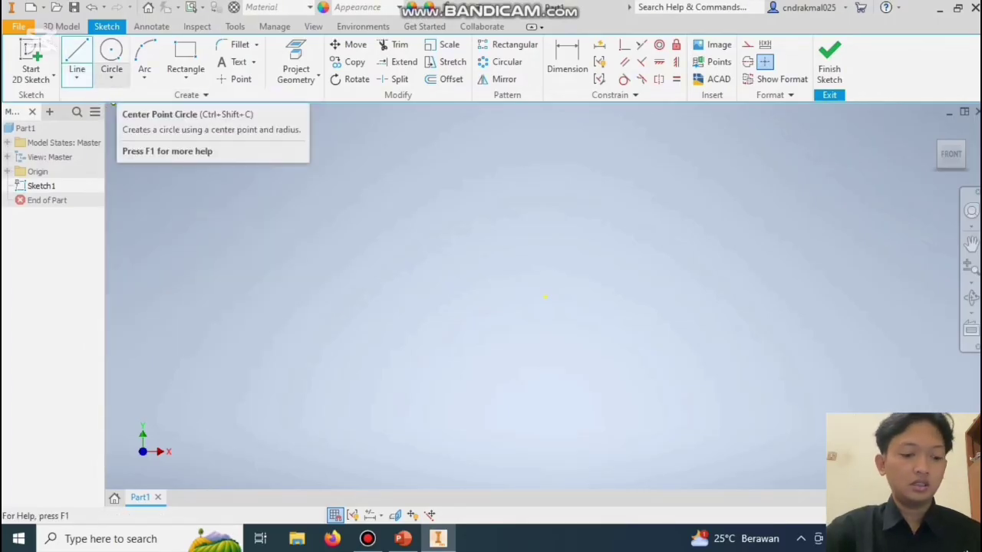
left_click(111, 78)
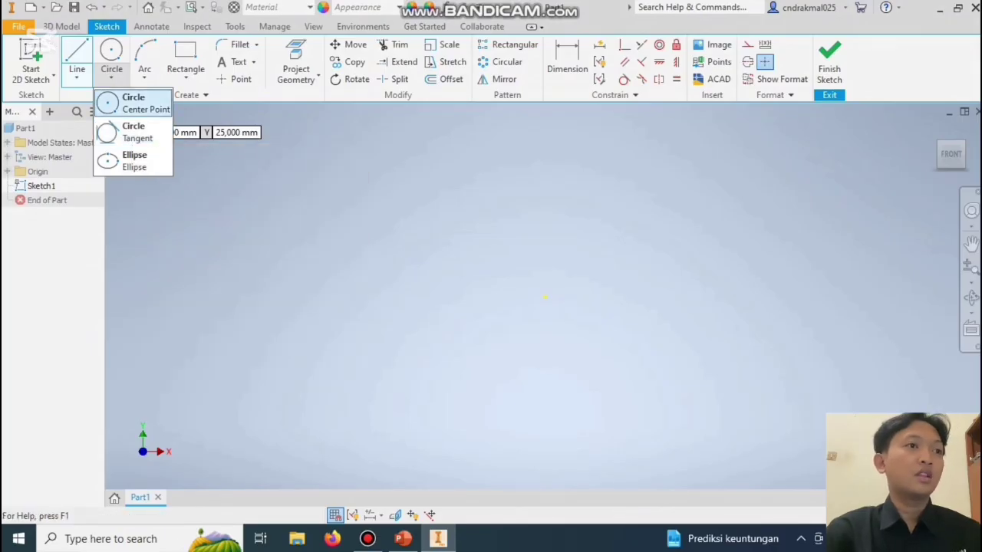
left_click(134, 103)
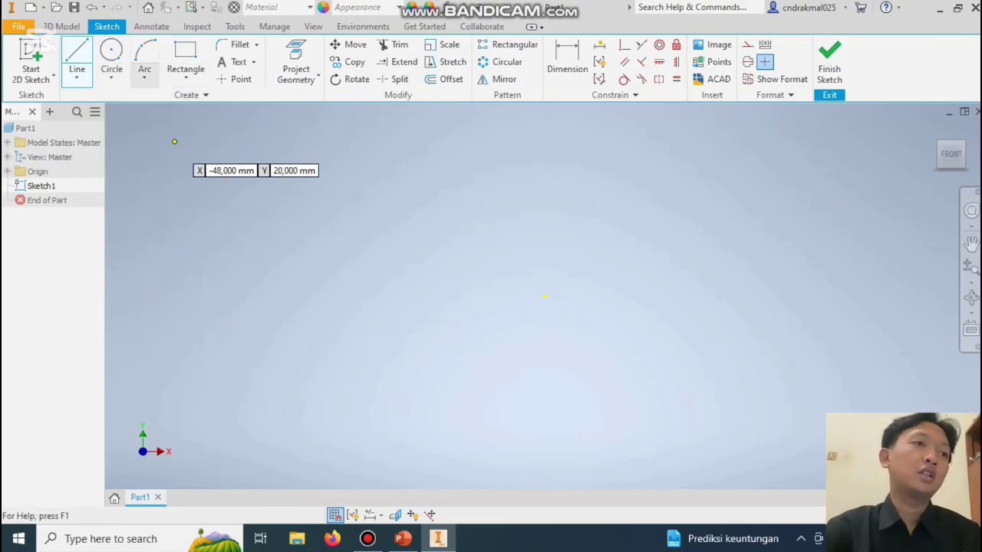
left_click(144, 77)
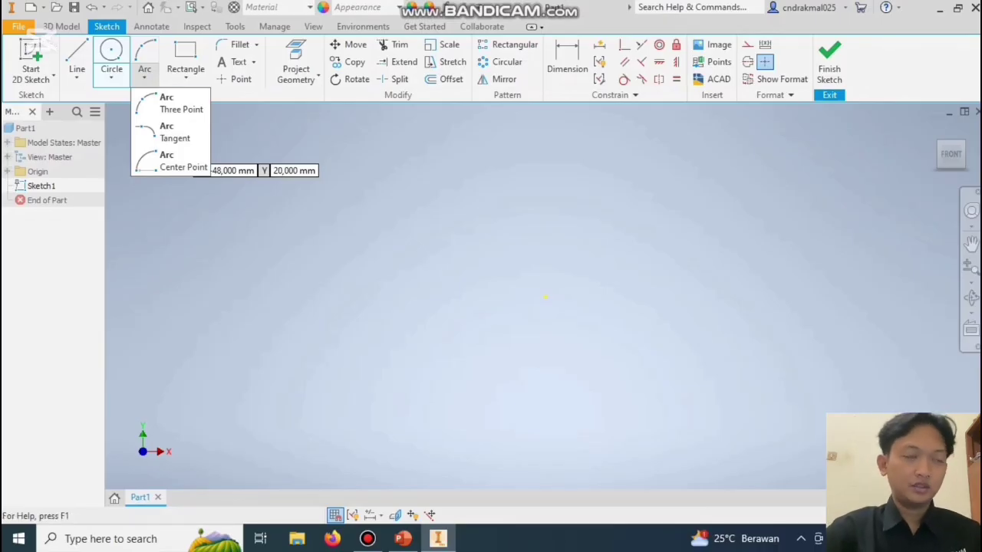
left_click(185, 76)
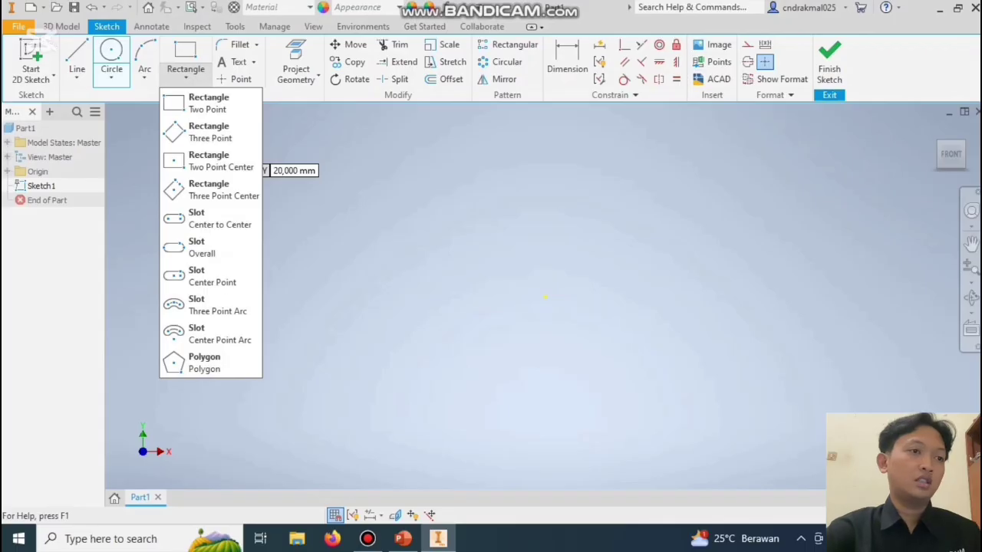
left_click(144, 75)
left_click(111, 75)
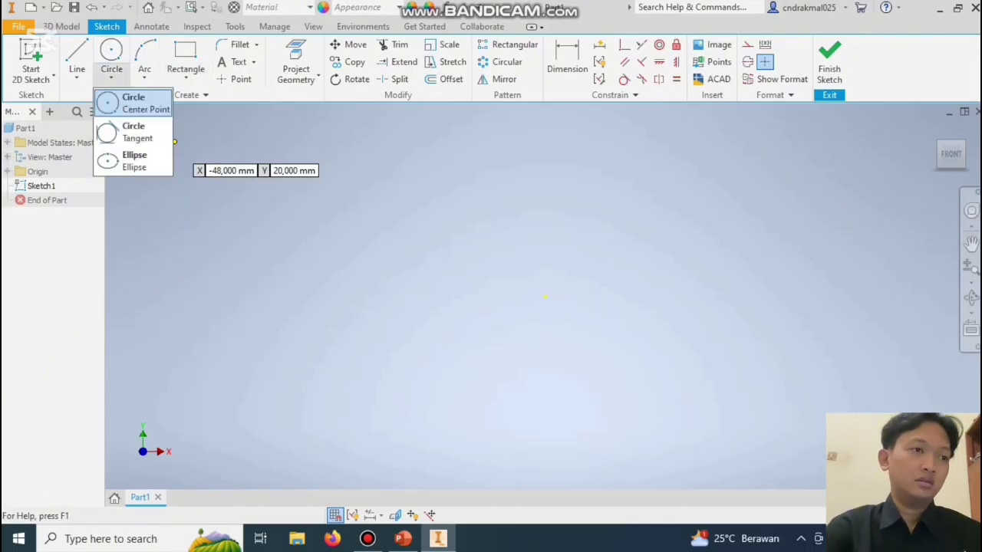
left_click(145, 75)
left_click(145, 75)
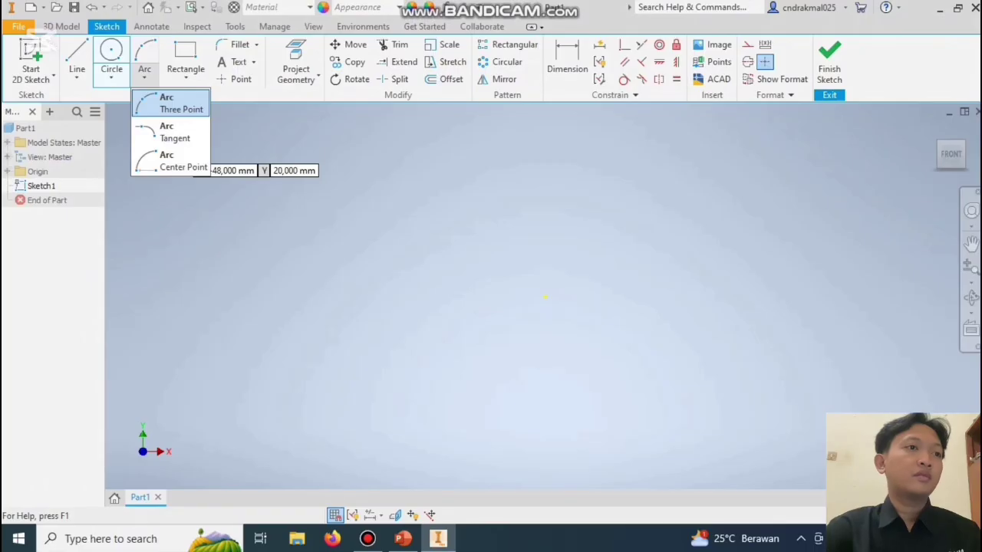
Draw a 25 mm horizontal line leftward from the sketch origin, followed by a 25 mm vertical line upward from its end.
left_click(76, 76)
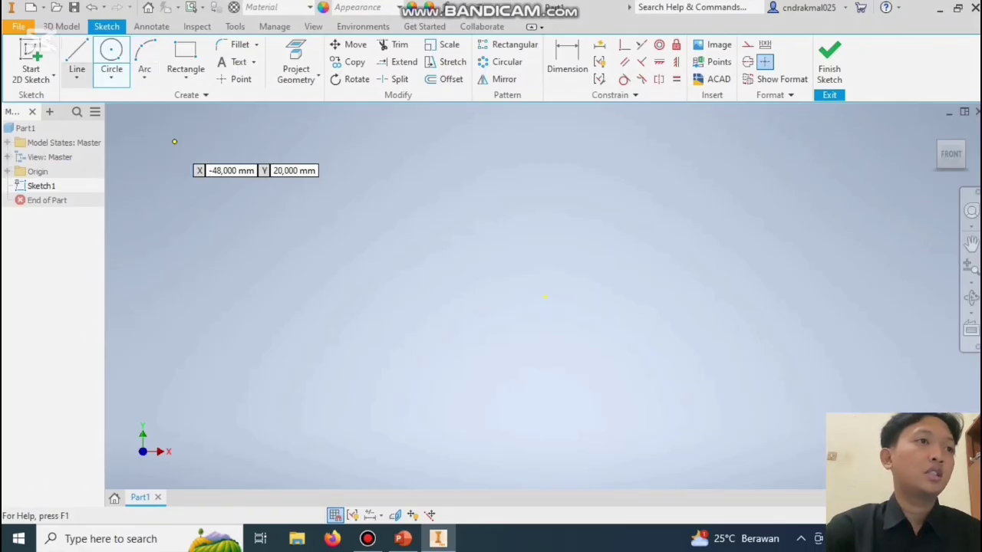
left_click(97, 103)
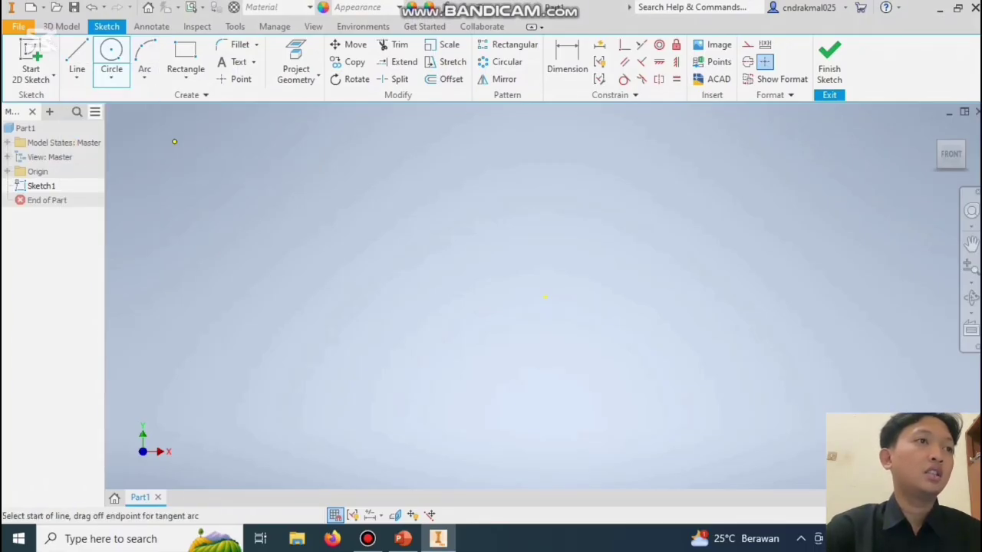
left_click(545, 295)
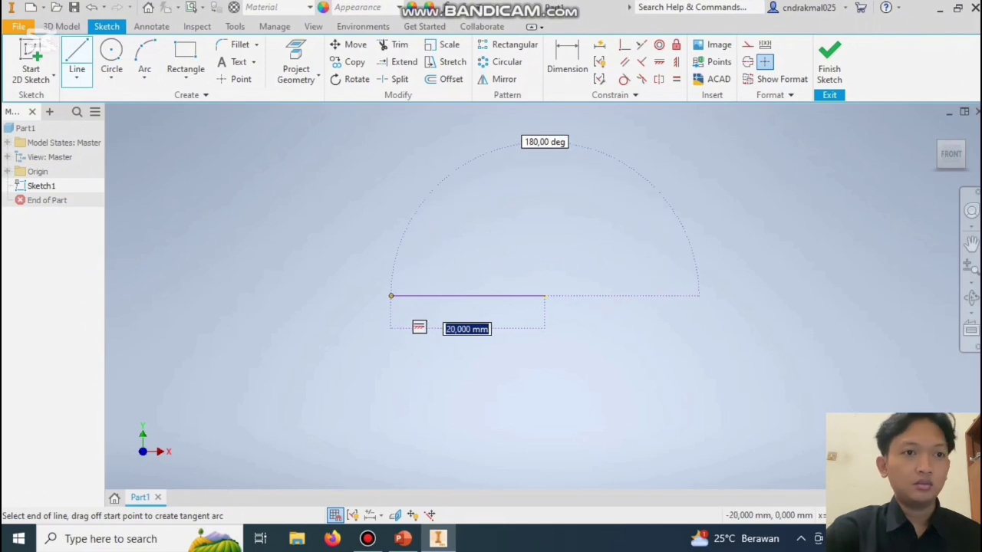
type("25")
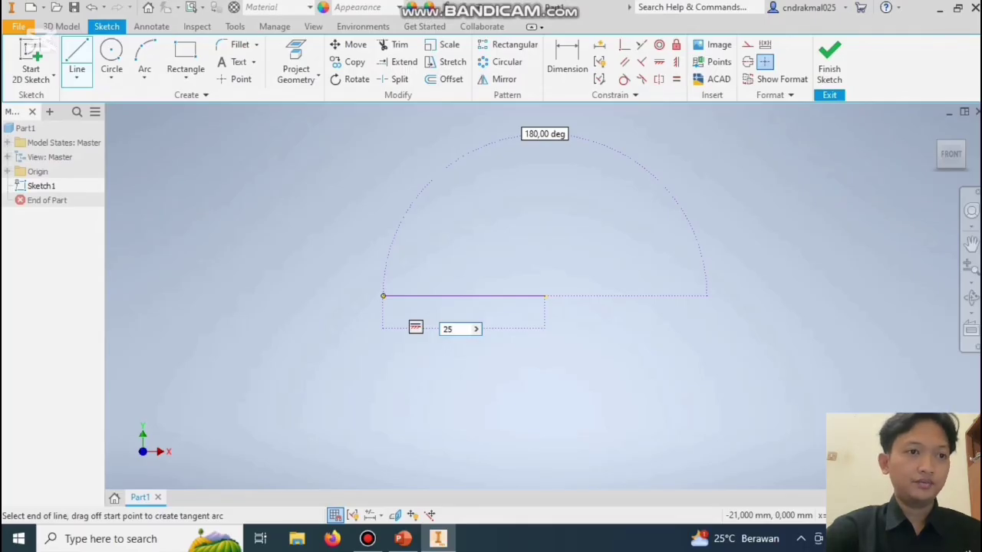
key("Return")
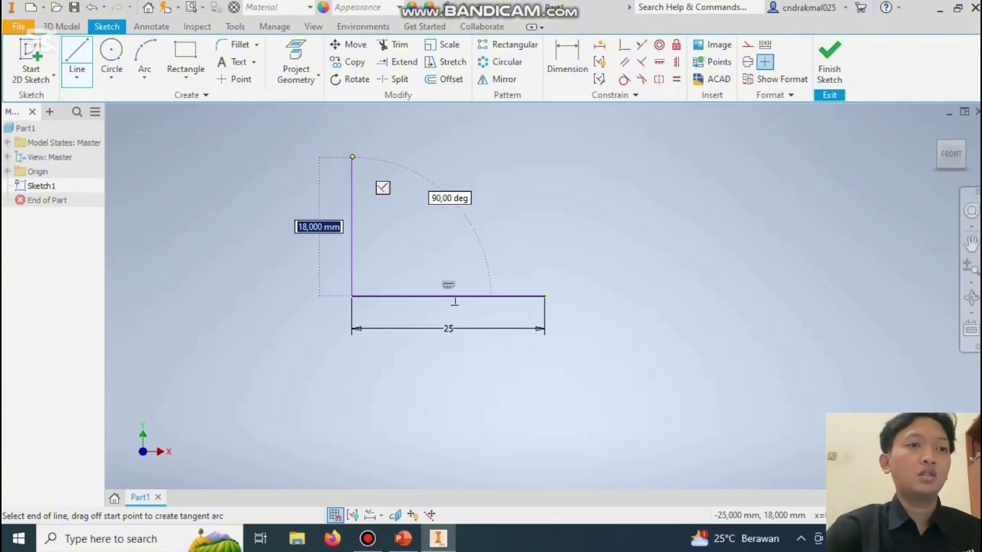
type("25")
key("Return")
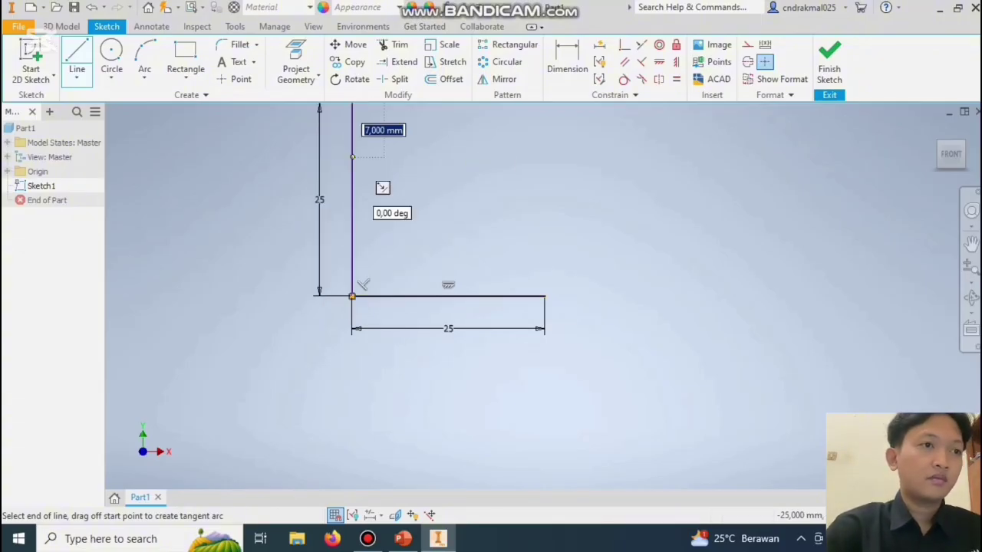
Draw the 25 mm upper side of the square and close the outline back at the origin.
scroll(341, 231, "up", 2)
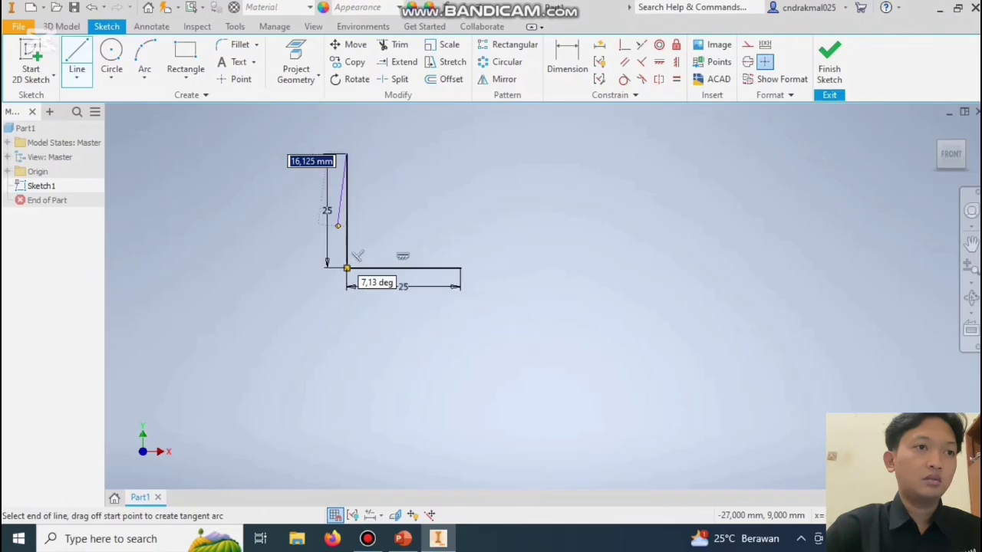
scroll(407, 157, "down", 3)
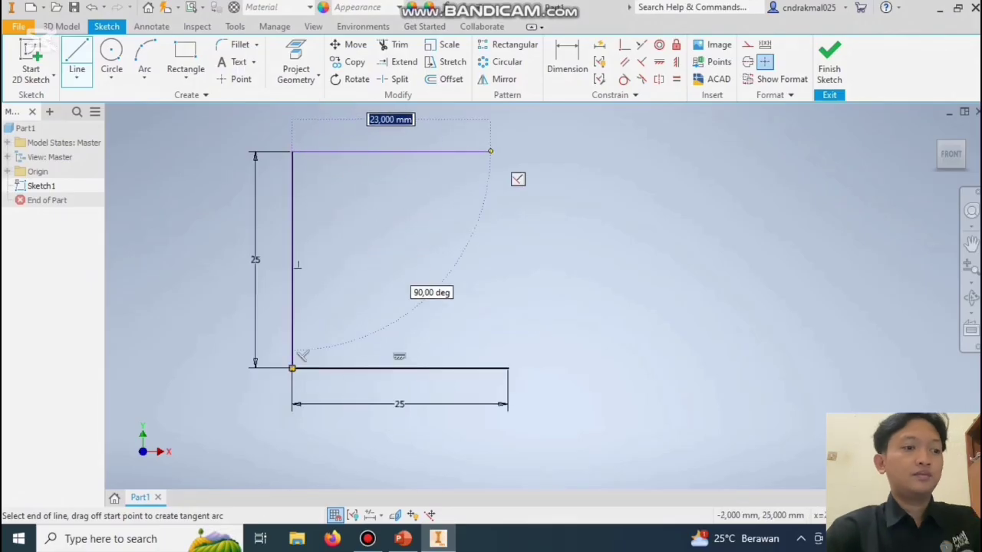
type("3")
key("BackSpace")
type("25")
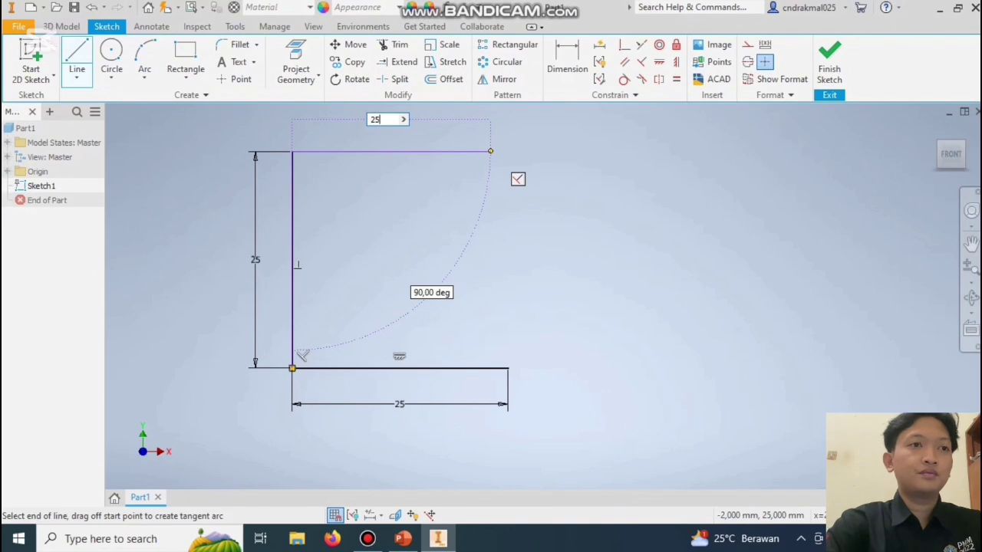
key("Return")
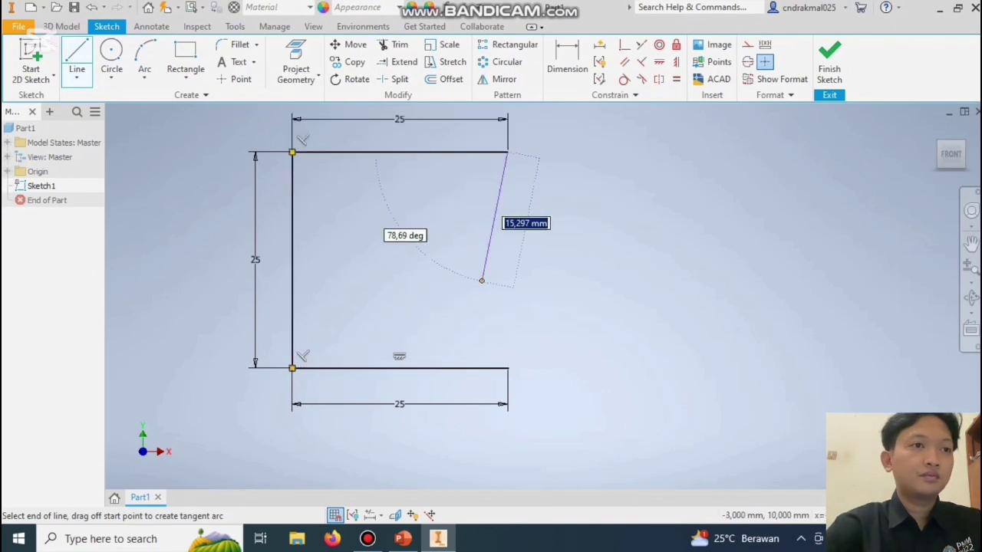
left_click(529, 390)
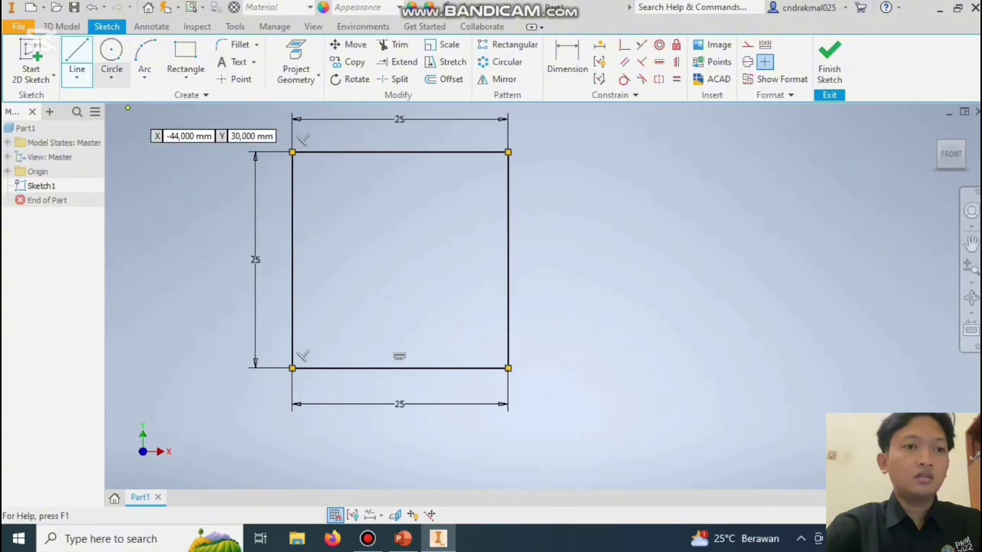
Draw a centre-point circle of 30 mm diameter to the right of the square, centred at X 20 mm, Y 12.5 mm.
left_click(112, 77)
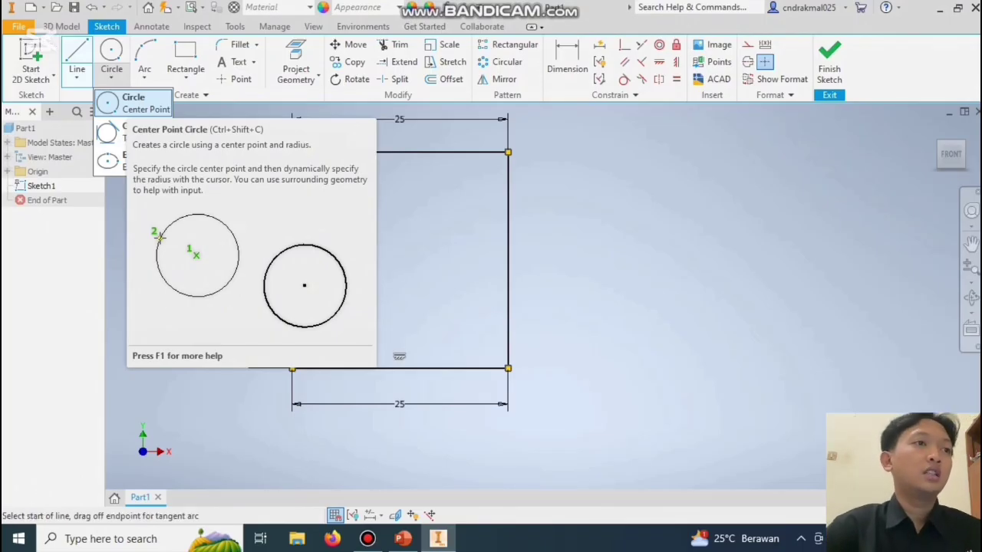
left_click(134, 102)
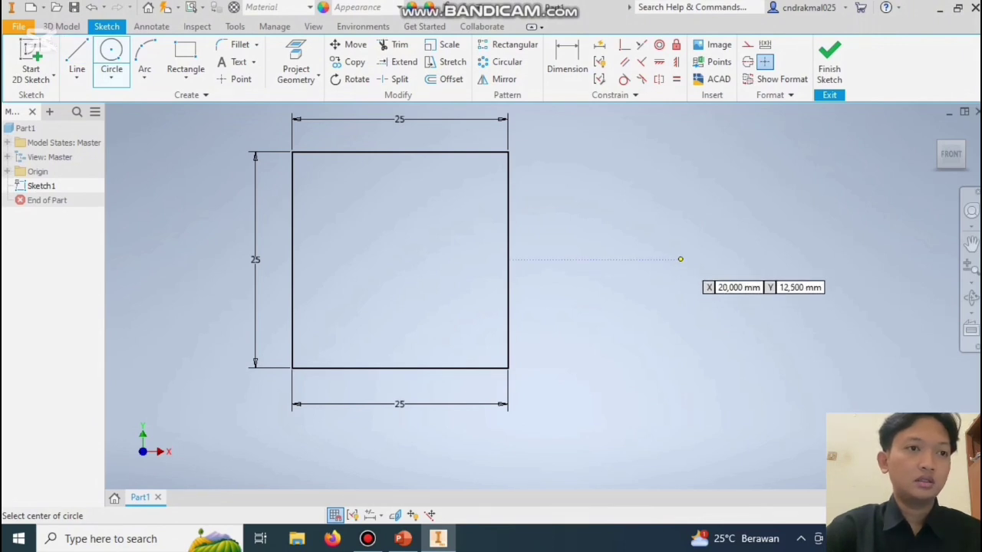
left_click(680, 259)
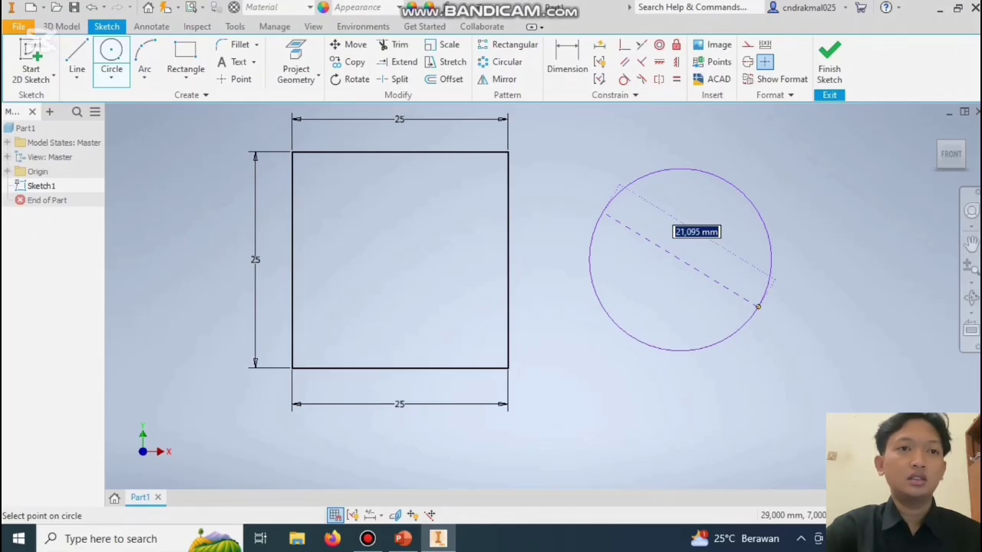
type("30")
key("Return")
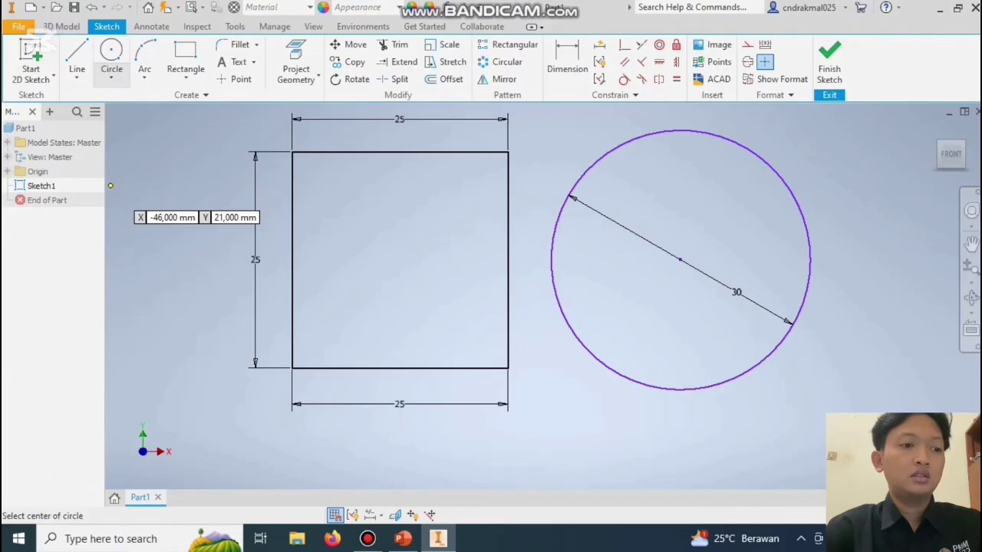
left_click(112, 78)
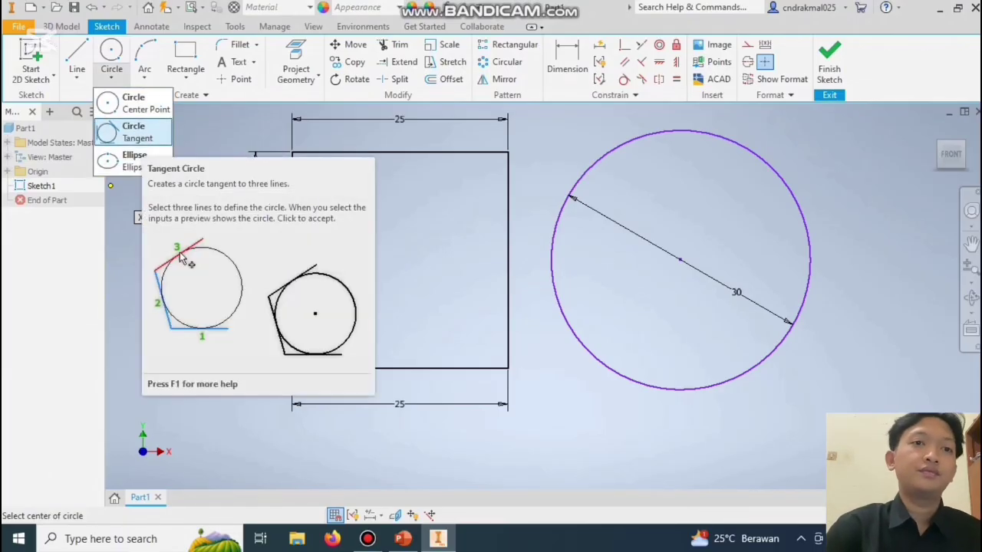
left_click(134, 132)
scroll(288, 259, "down", 3)
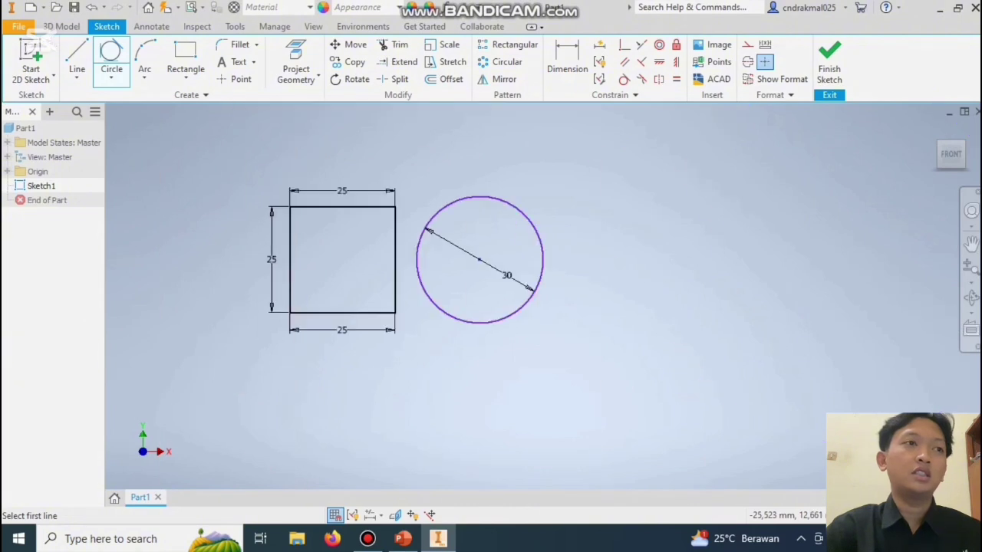
scroll(776, 260, "up", 3)
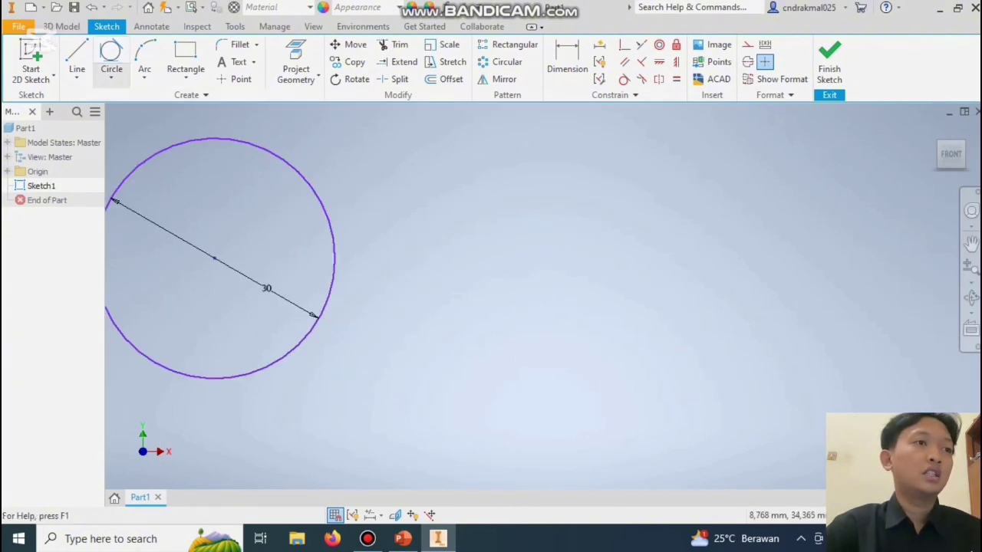
Draw a horizontally elongated ellipse to the right of the 30 mm circle, with its centre level with the circle's centre.
left_click(112, 78)
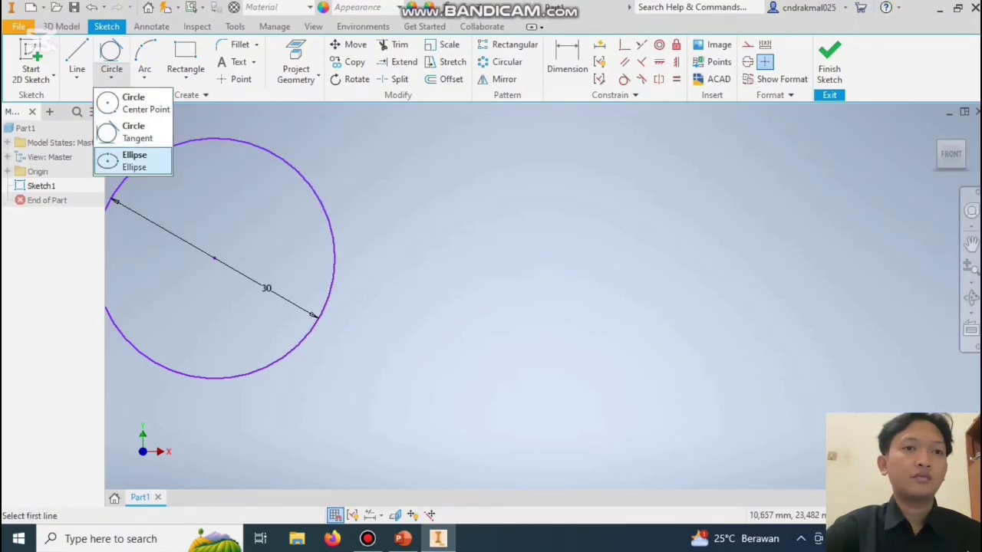
left_click(127, 160)
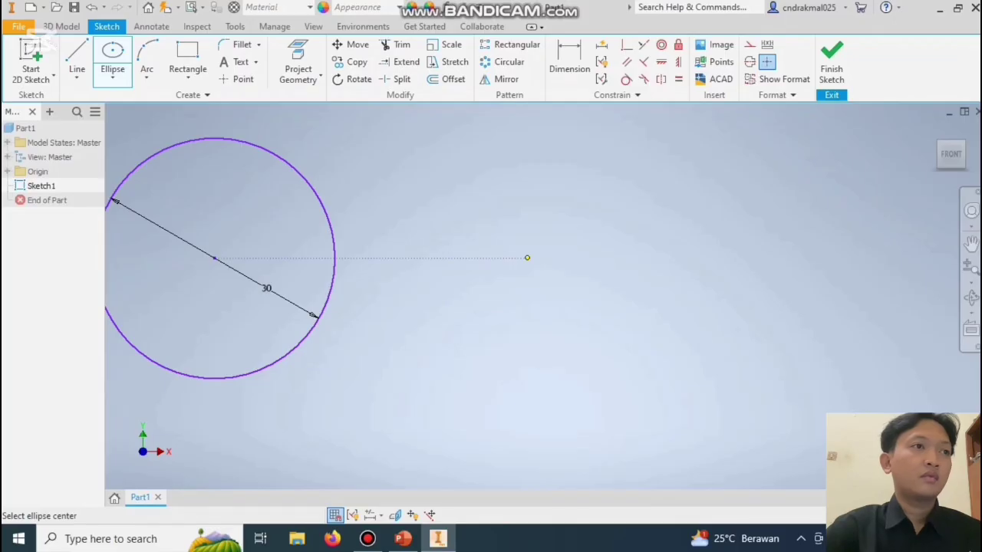
left_click(528, 258)
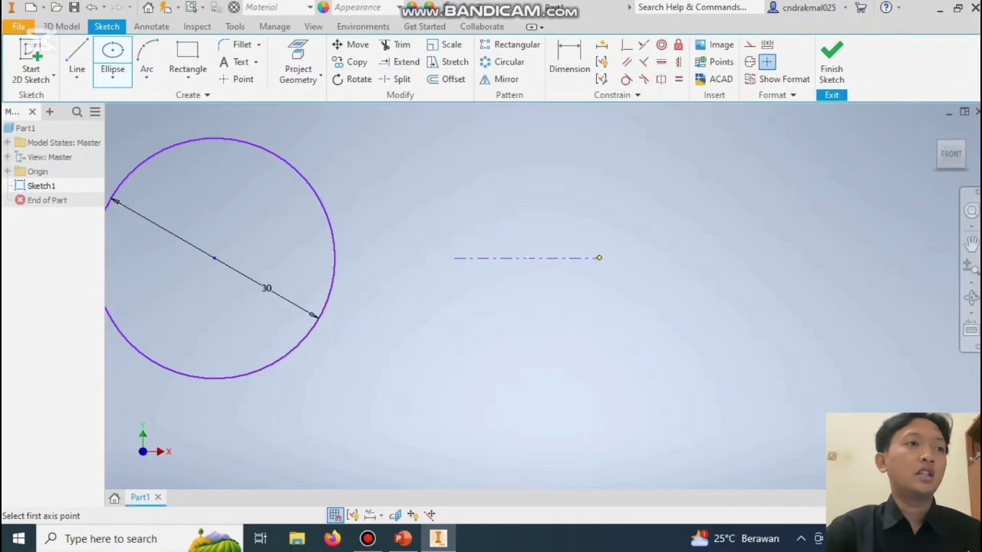
left_click(599, 257)
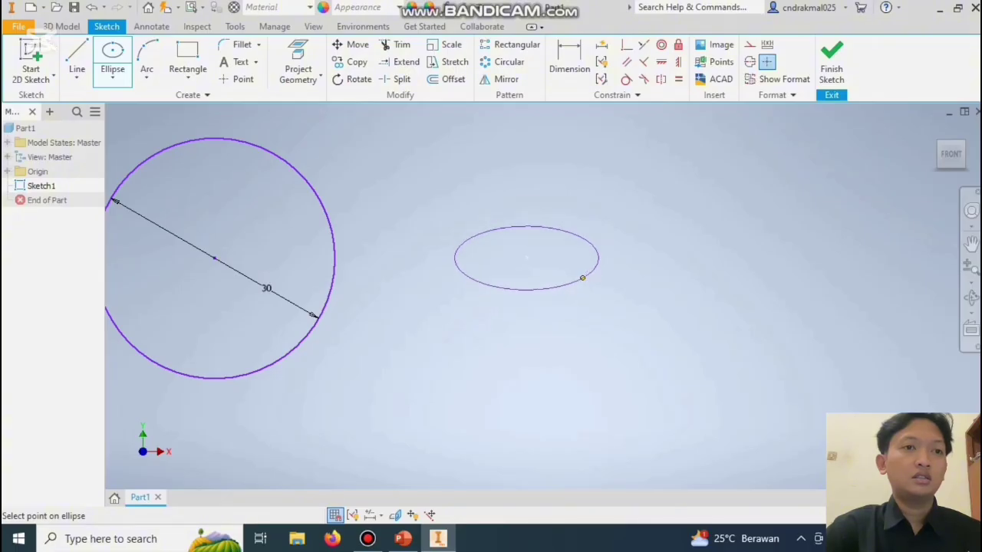
left_click(582, 278)
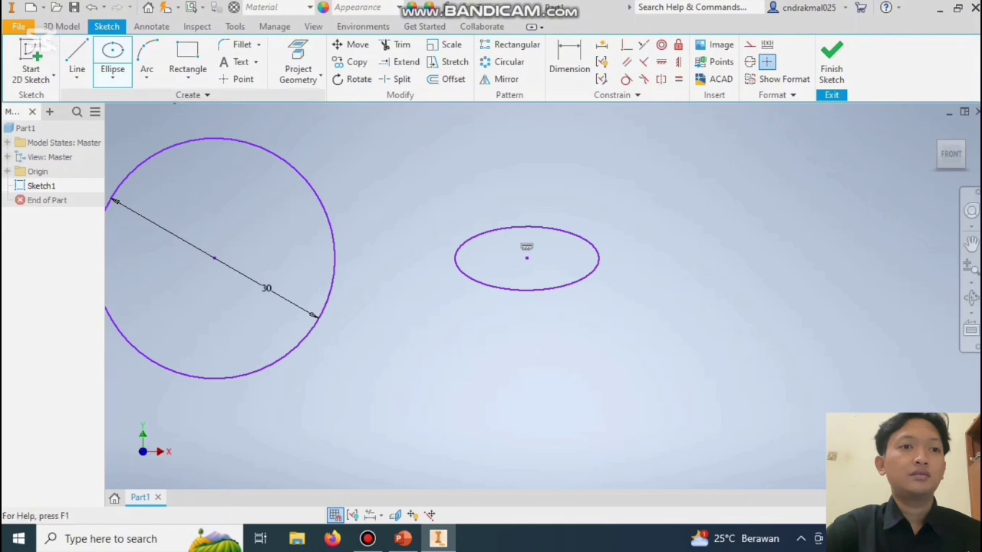
Draw a vertical line about 25.5 mm long to the right of the ellipse, running down from X 73 mm, Y 23 mm.
left_click(146, 77)
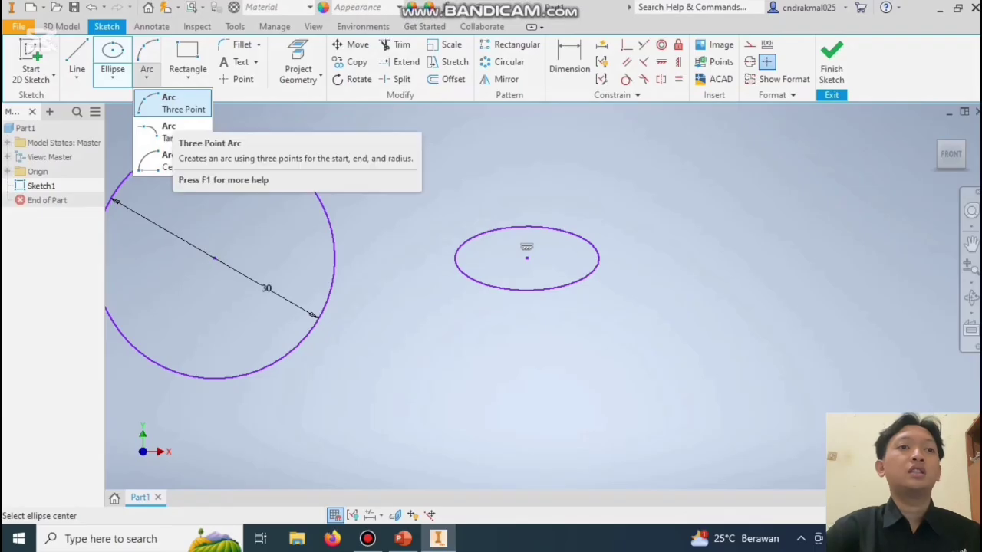
left_click(178, 104)
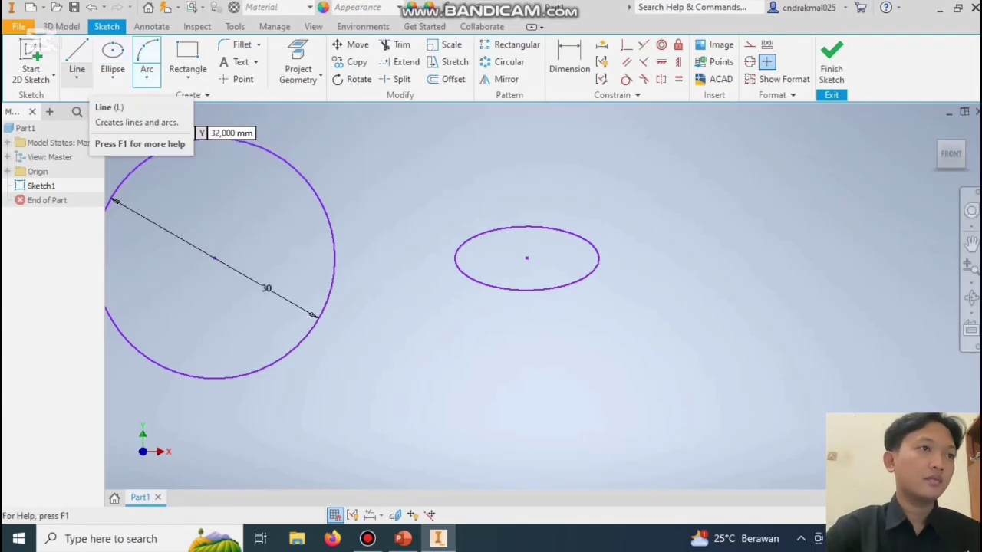
left_click(77, 77)
left_click(100, 103)
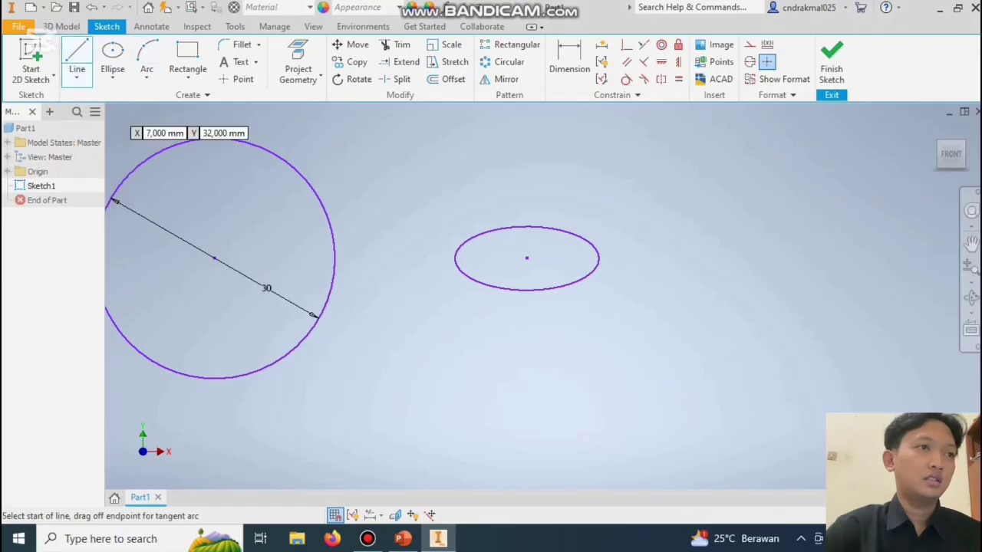
left_click(638, 173)
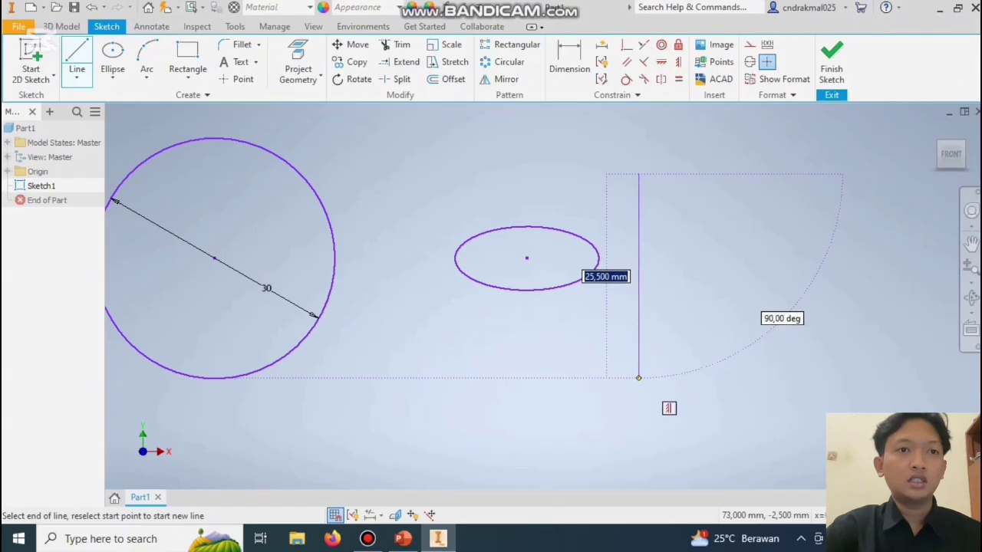
left_click(638, 378)
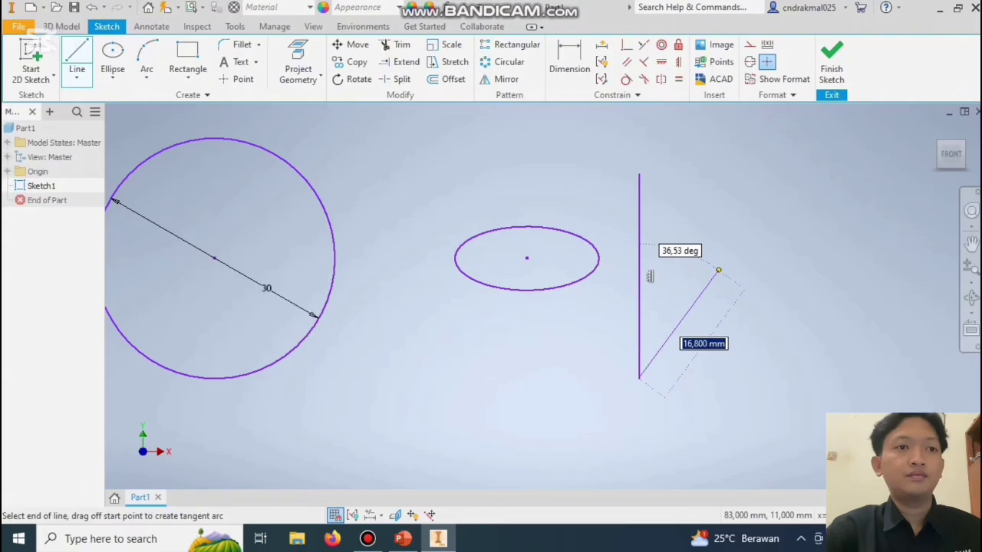
right_click(718, 270)
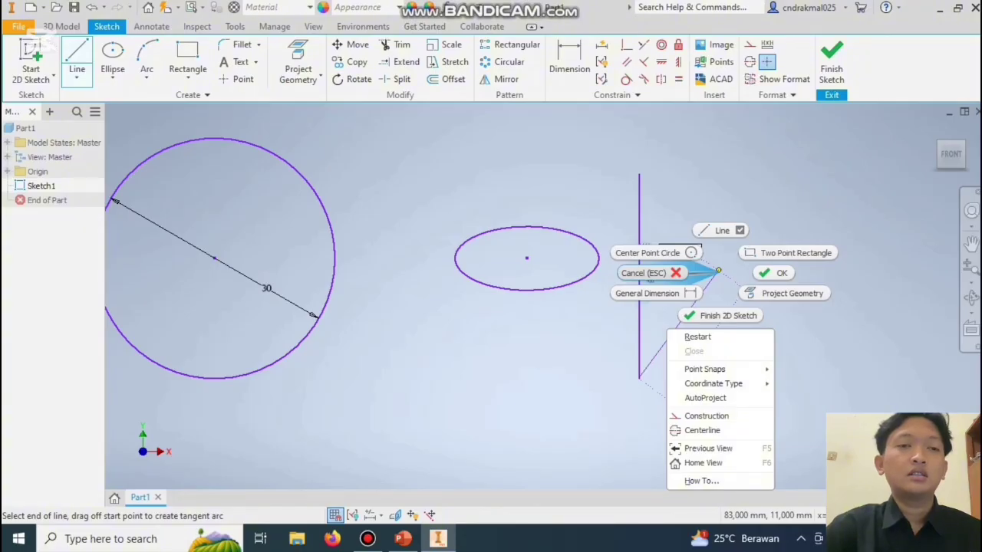
key("Escape")
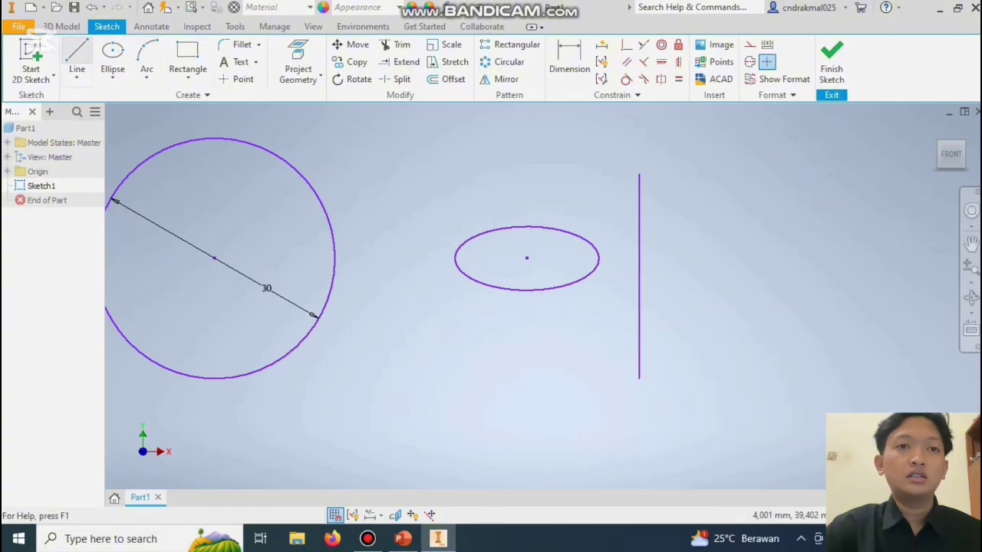
Draw a second vertical line about 25.5 mm long at X 85 mm, with its ends level with the first line's ends.
left_click(77, 53)
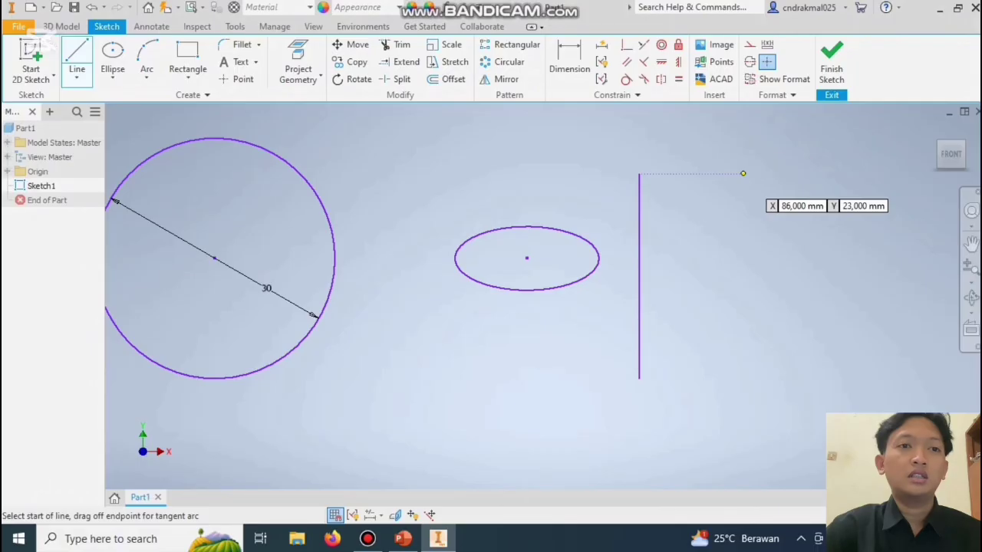
left_click(734, 175)
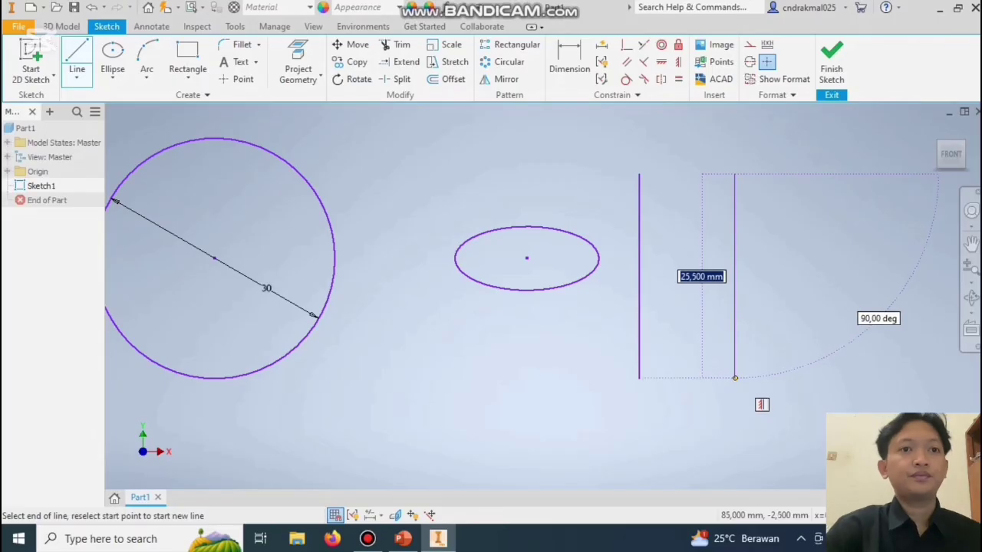
left_click(734, 378)
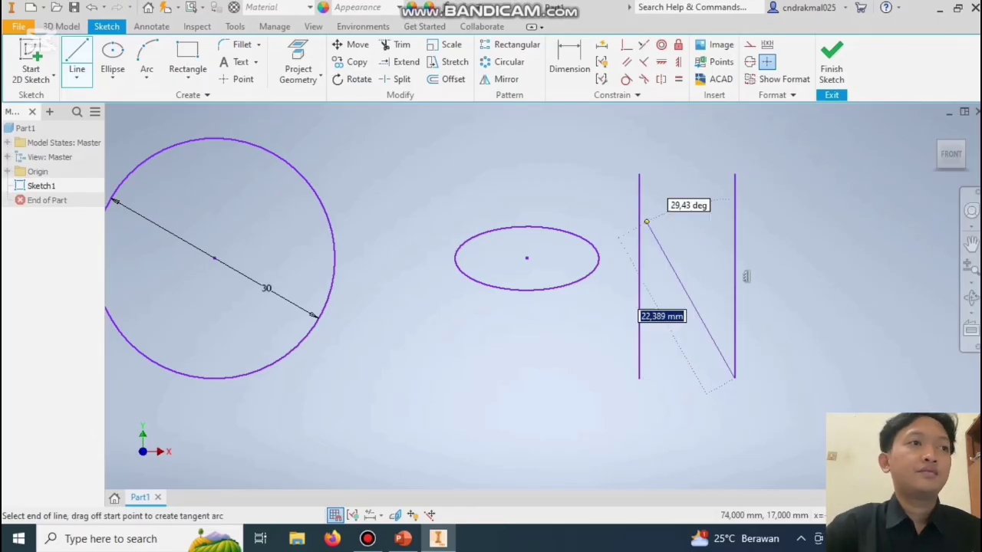
right_click(647, 276)
left_click(603, 274)
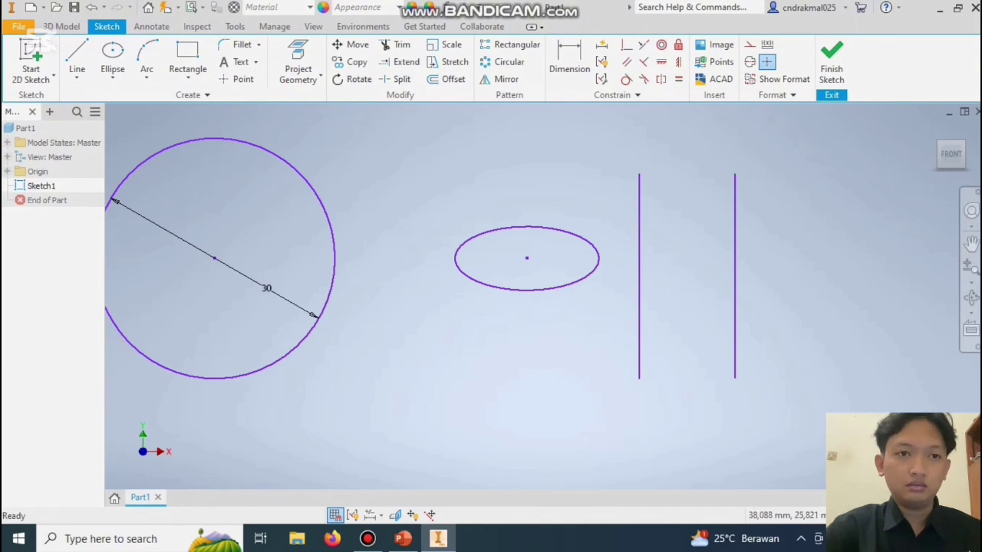
Join the upper ends of the two vertical lines with a three-point arc of 6 mm radius.
left_click(147, 74)
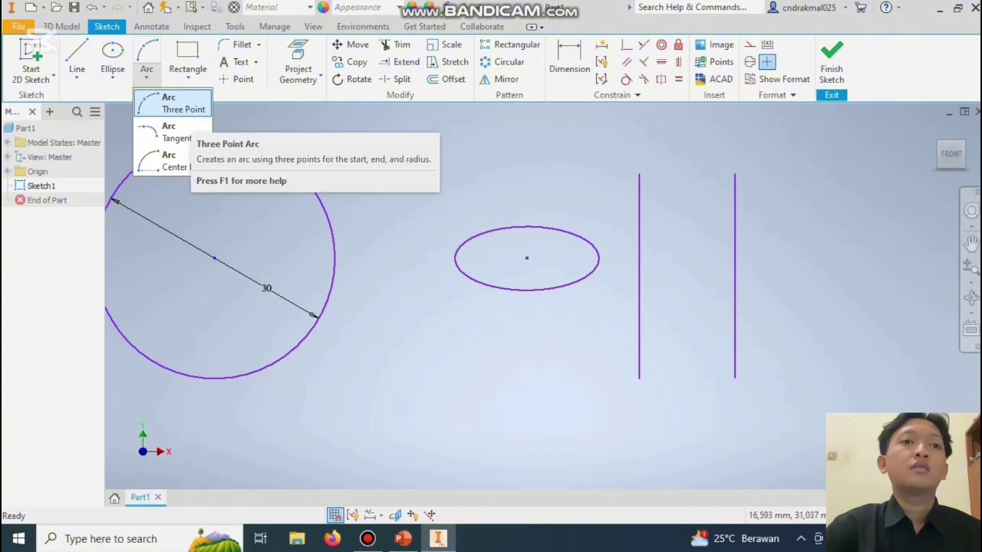
left_click(177, 104)
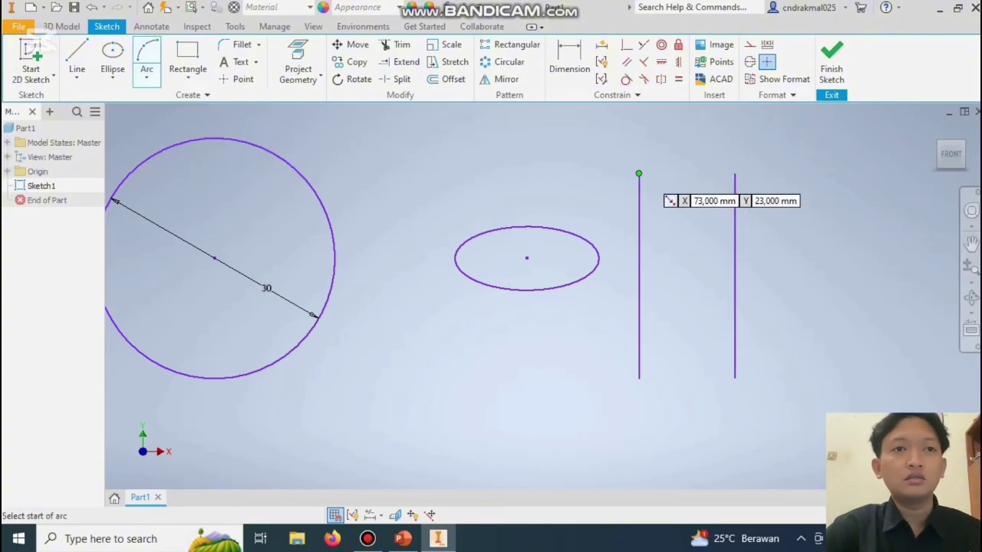
left_click(639, 174)
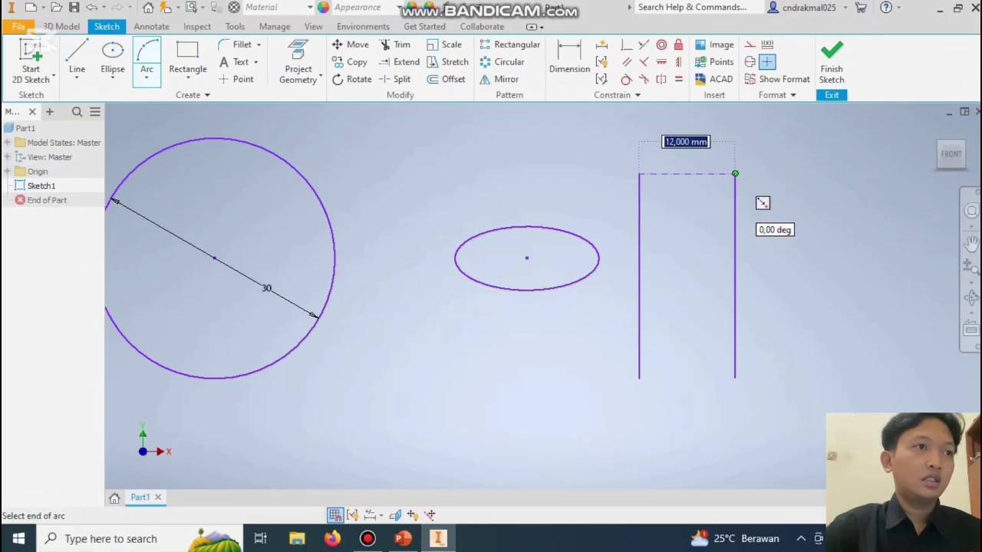
left_click(735, 175)
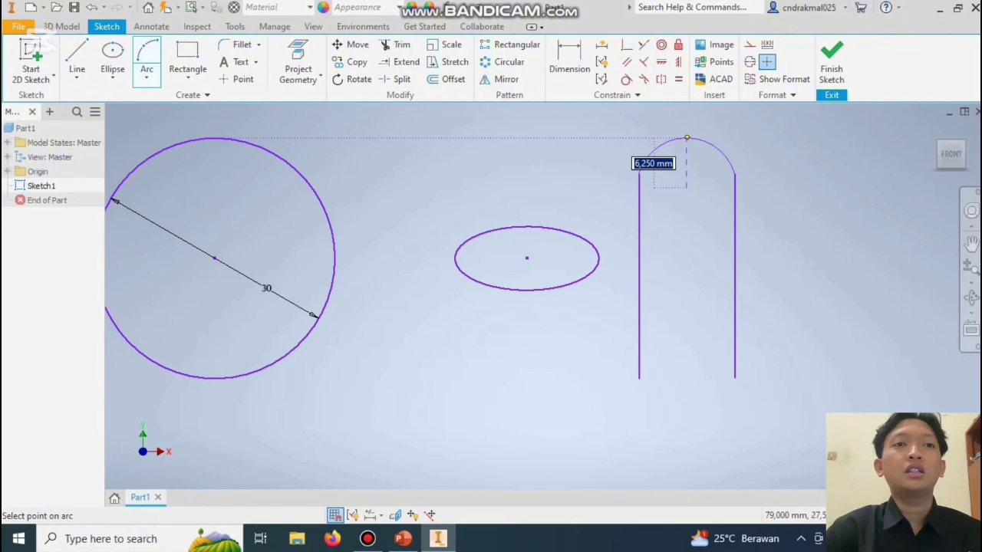
type("6")
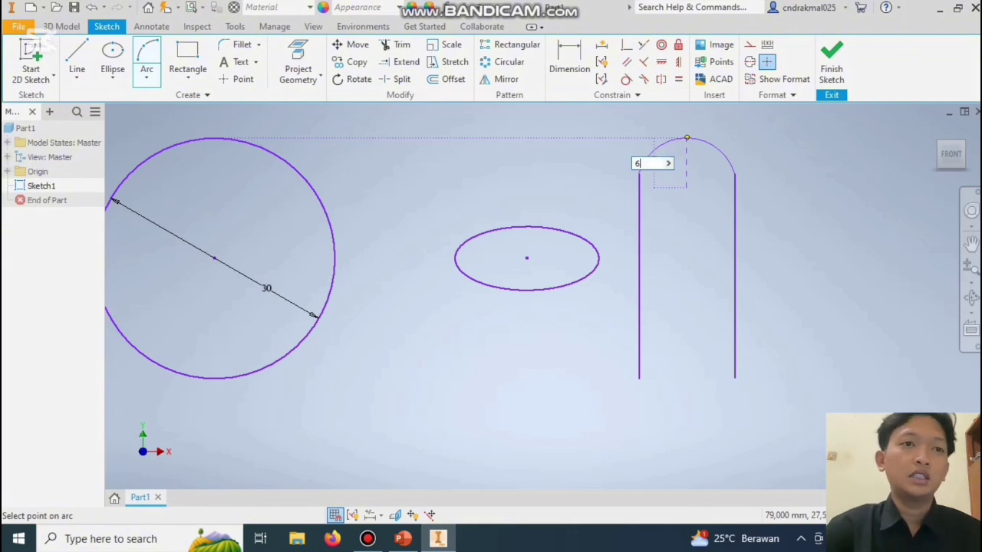
key("Return")
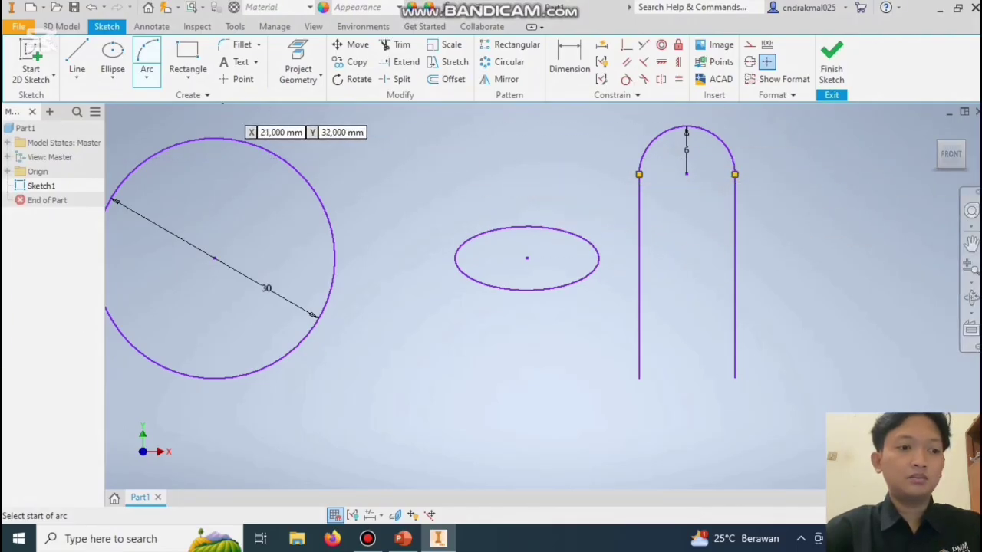
Close the lower ends of the two lines with a centre-point arc of 6 mm radius, centred midway between them at X 79 mm, Y -2.5 mm.
left_click(147, 80)
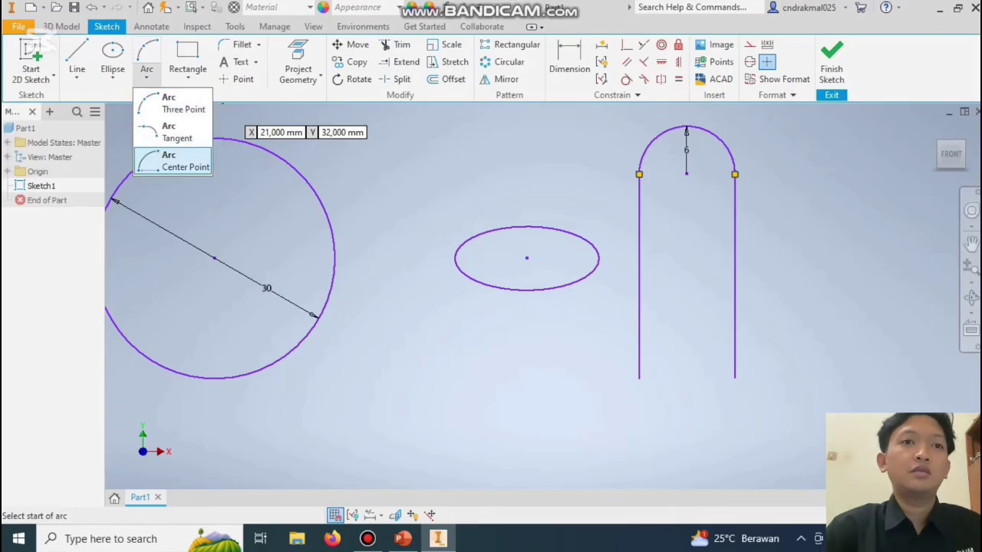
left_click(172, 162)
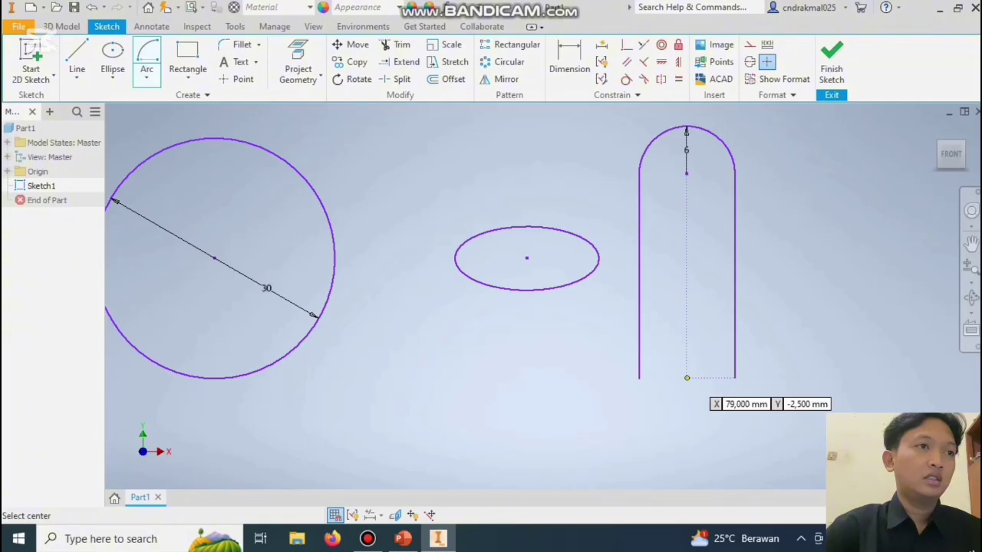
left_click(687, 378)
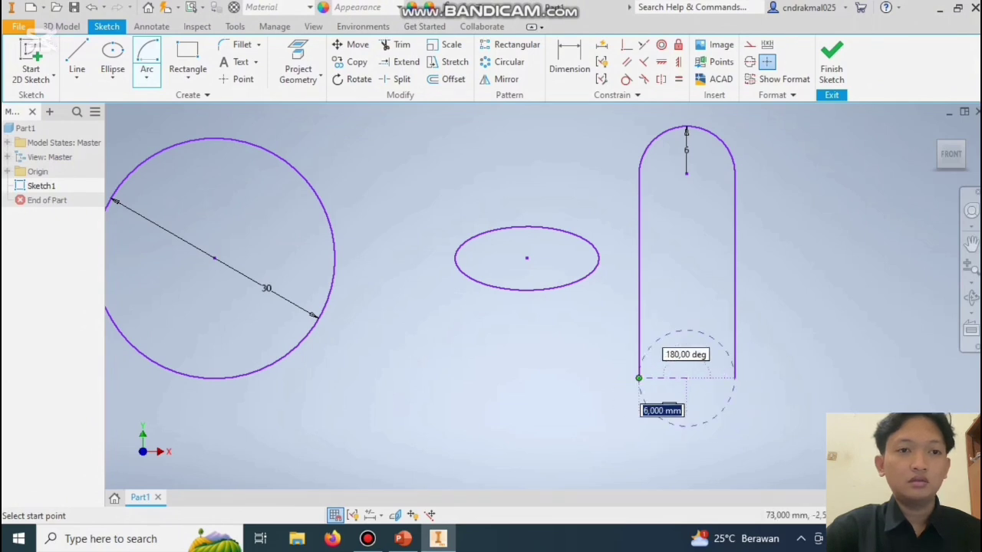
left_click(638, 377)
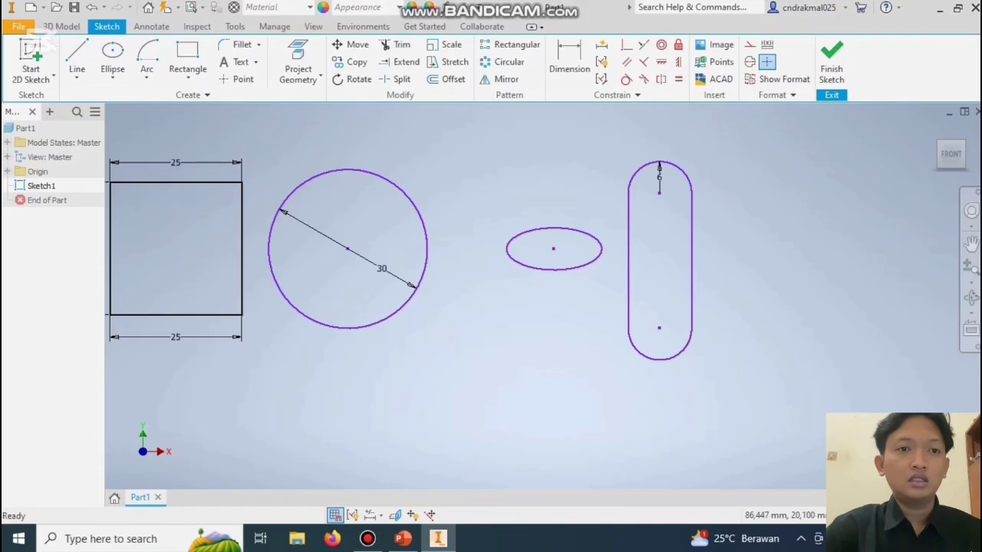
Draw a two-point rectangle 15 mm wide and 15 mm high below the 30 mm circle, its upper-left corner aligned with the circle's centre.
scroll(696, 214, "down", 3)
scroll(649, 219, "up", 3)
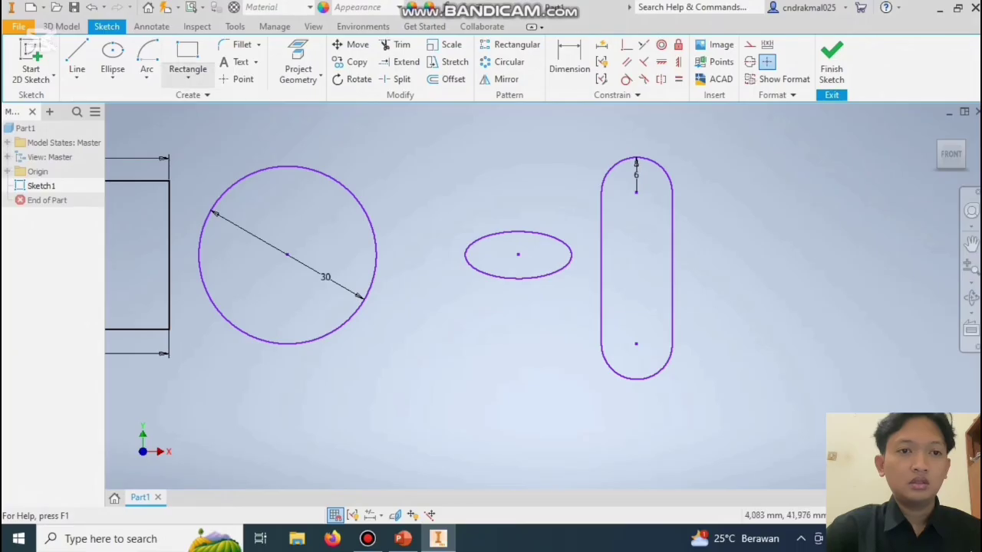
left_click(188, 76)
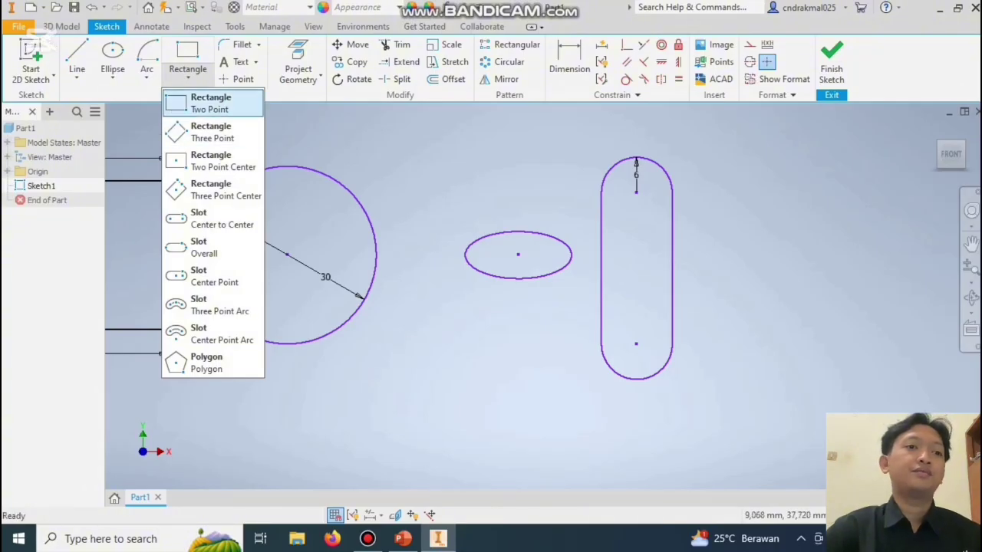
left_click(211, 103)
scroll(758, 299, "down", 2)
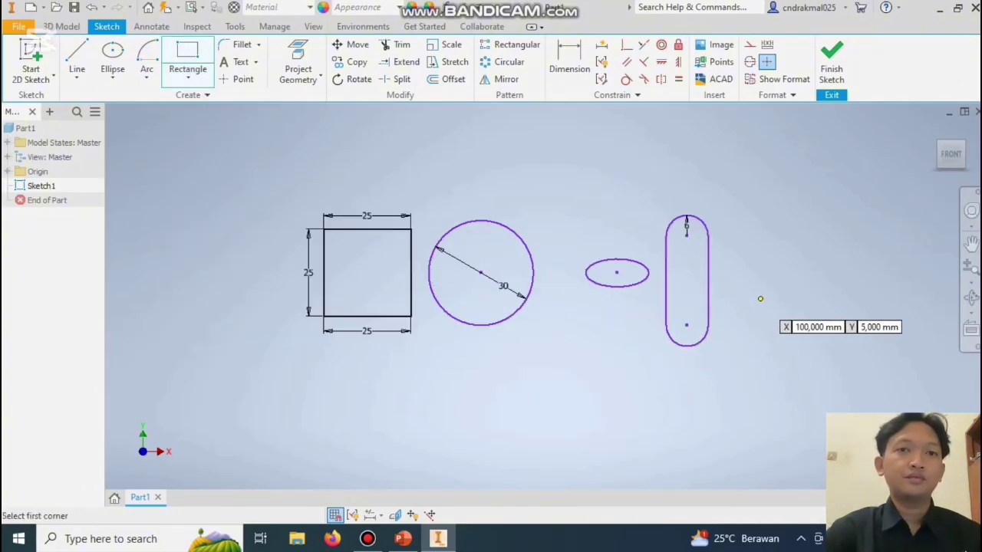
scroll(487, 441, "up", 3)
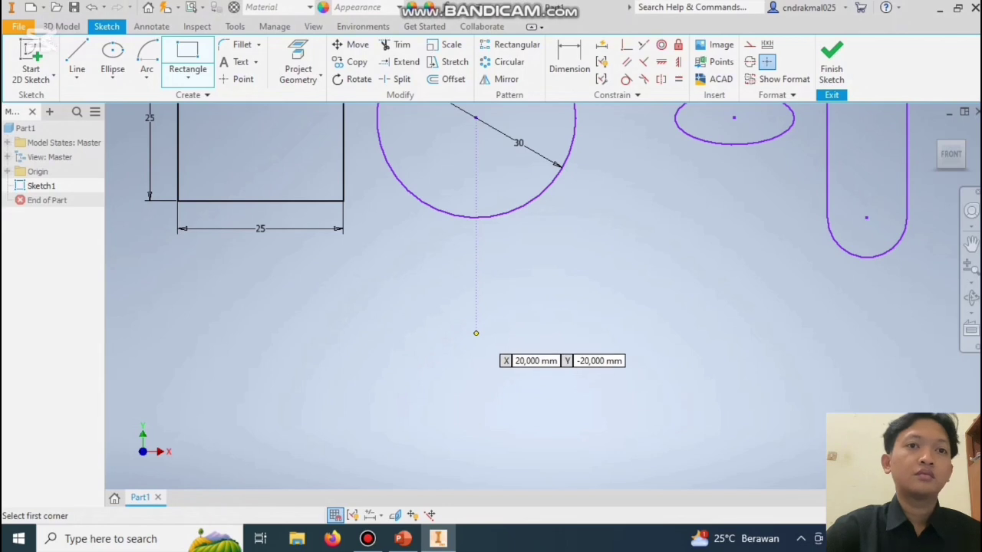
left_click(475, 292)
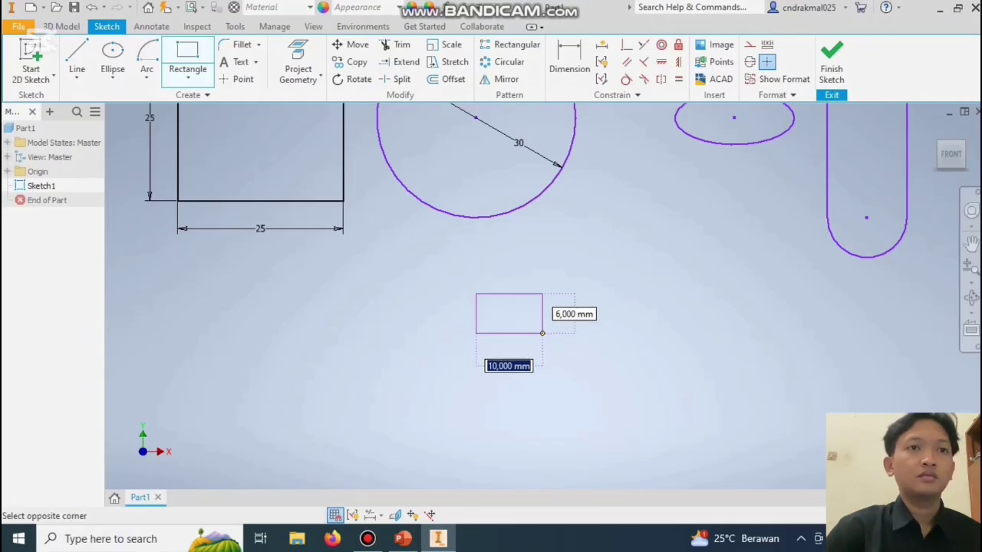
type("15")
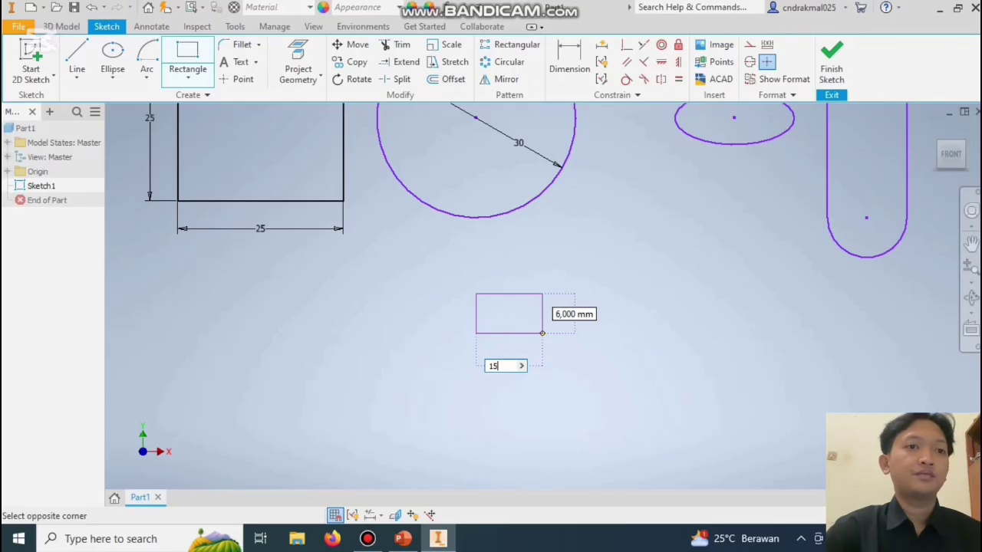
key("Tab")
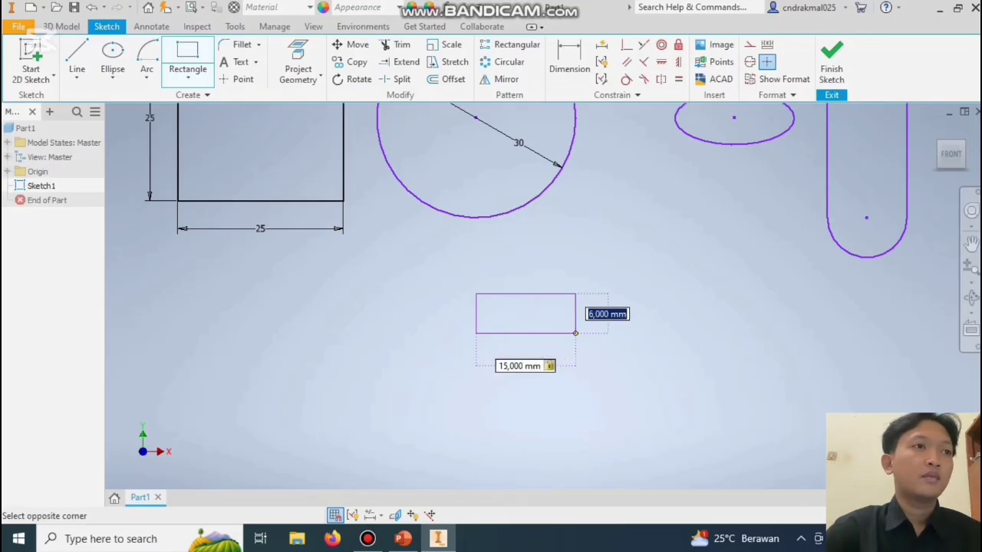
type("15")
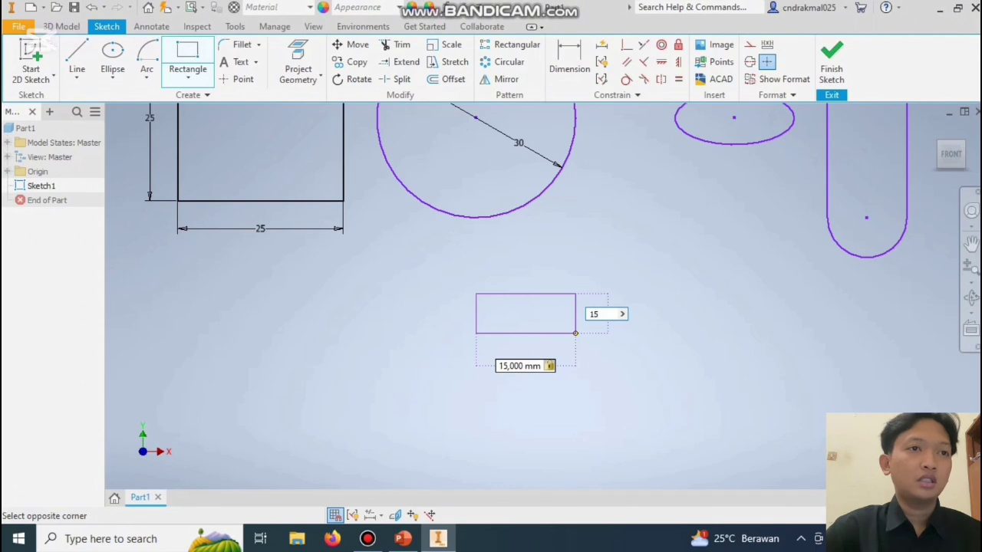
key("Return")
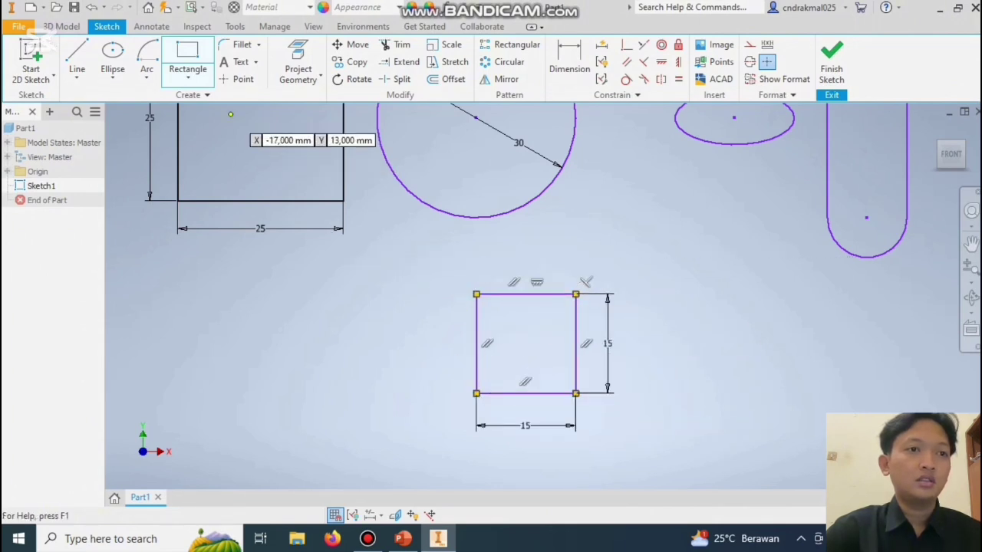
Draw a horizontal three-point rectangle 15 mm by 15 mm below the 25 mm square, starting its upper edge at X -12.5 mm, Y -14 mm.
key("Escape")
left_click(188, 78)
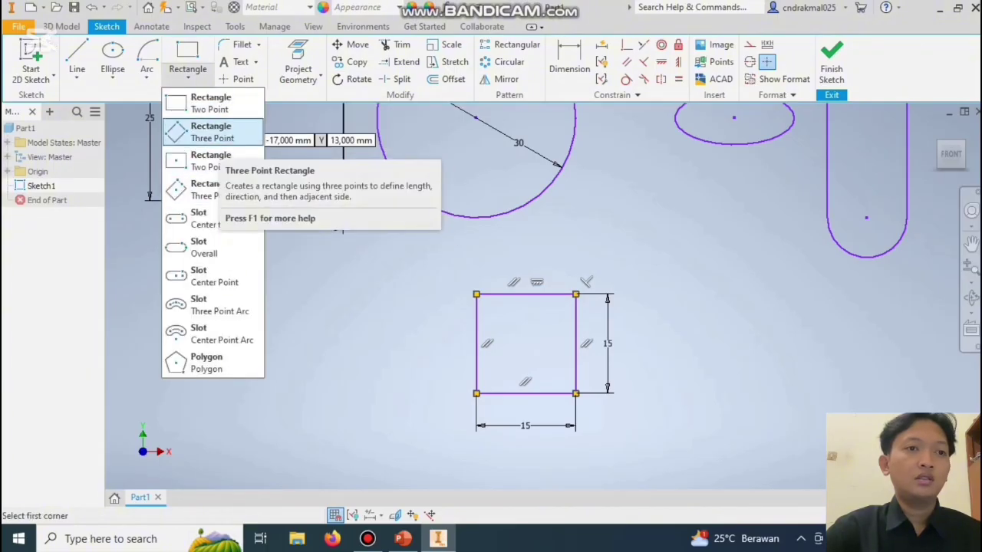
left_click(217, 132)
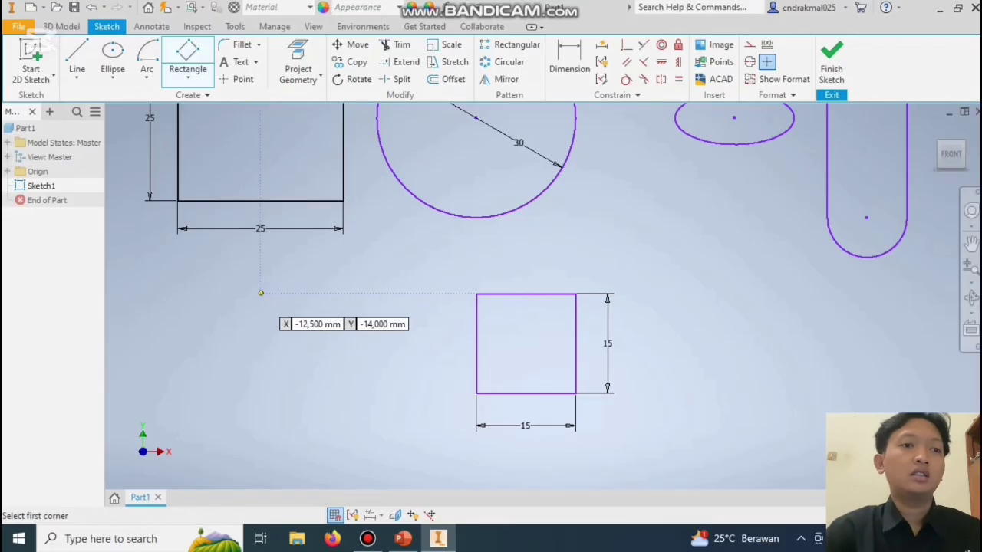
left_click(261, 294)
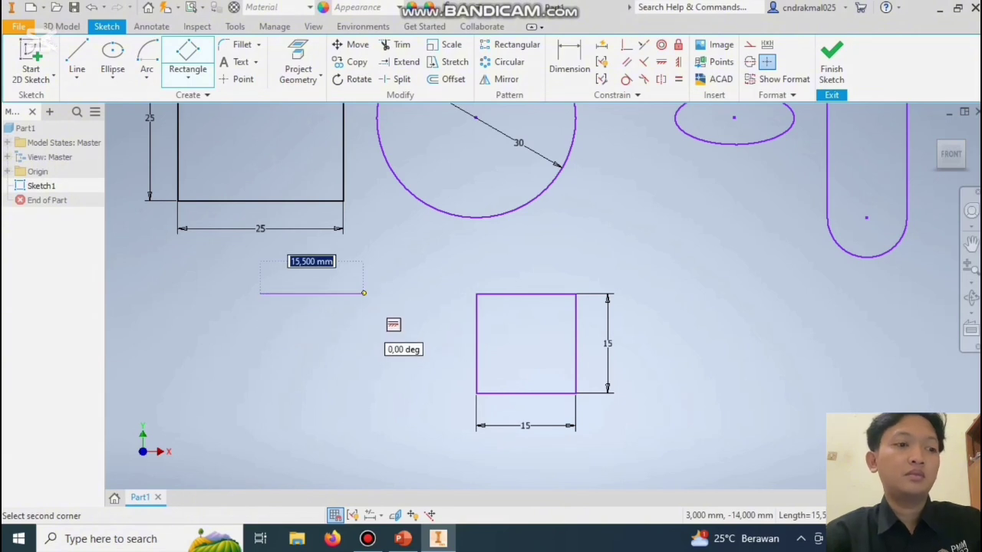
type("15")
key("Tab")
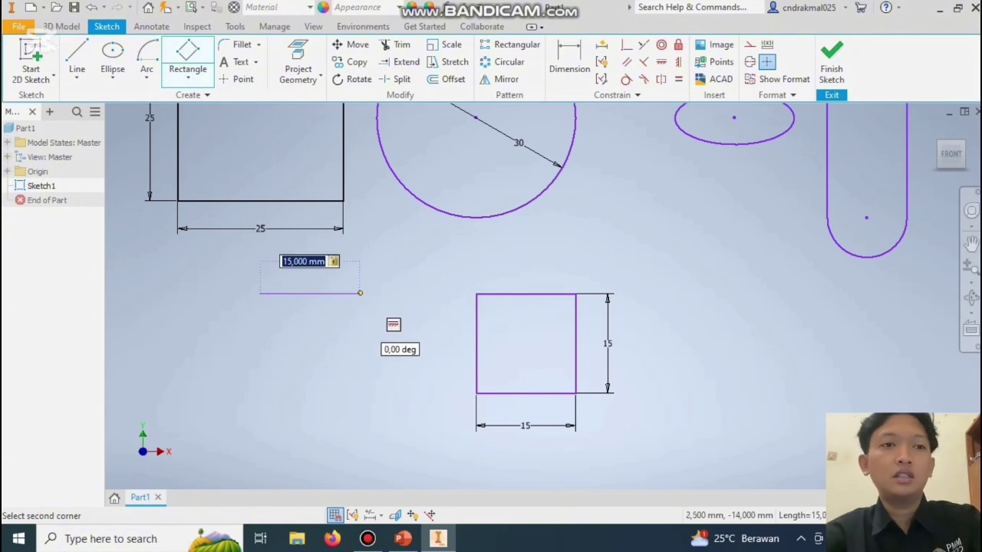
key("Tab")
key("Return")
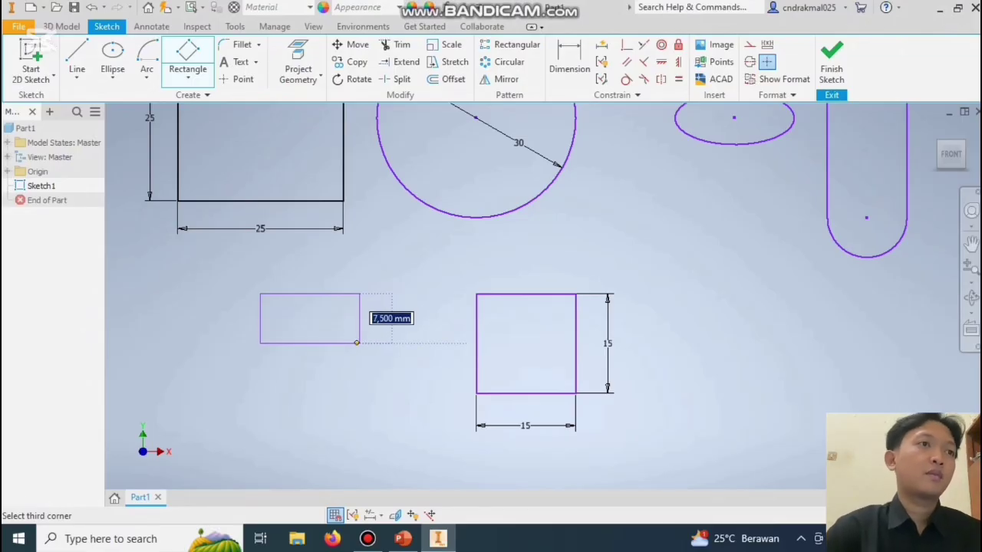
type("15")
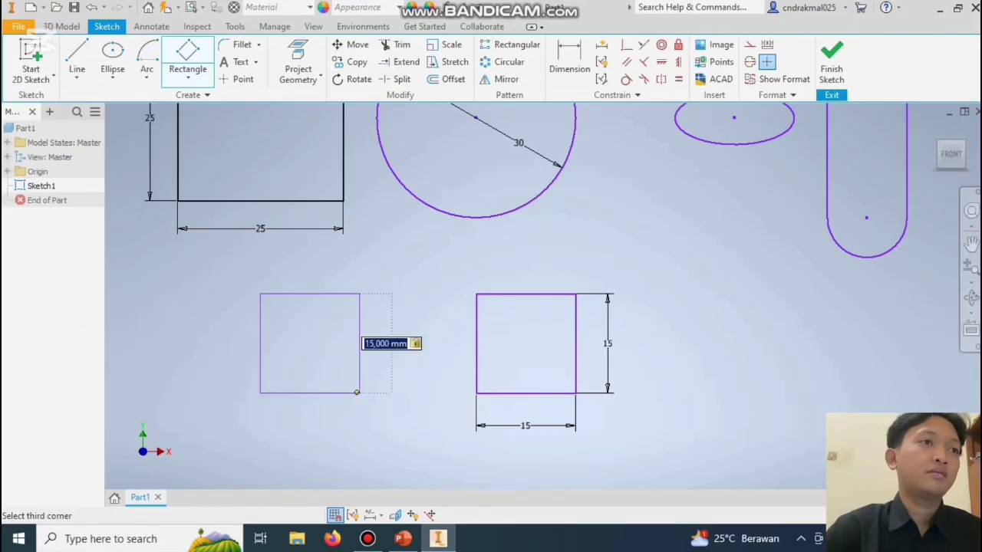
key("Return")
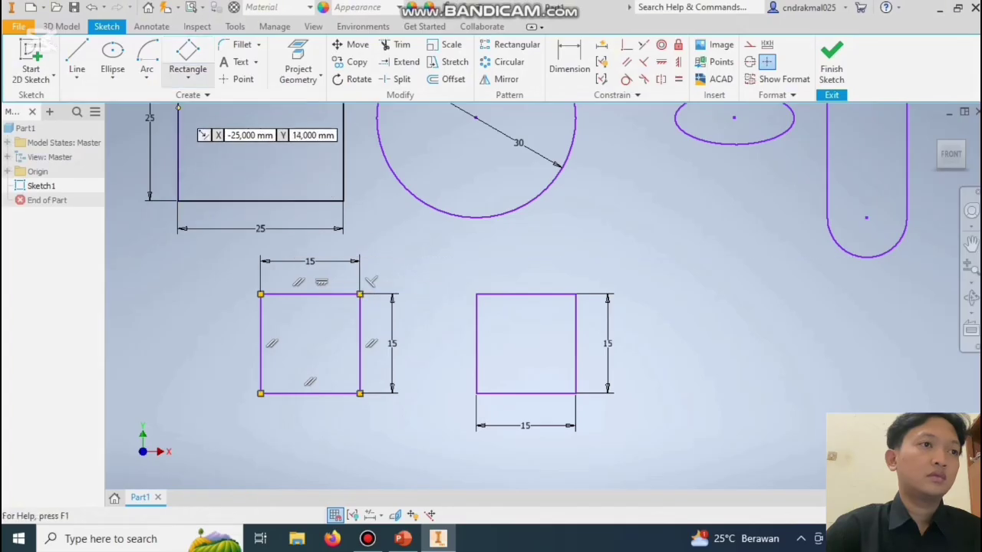
Draw a two-point centre rectangle 15 mm wide and 15 mm high below the ellipse, its centre level with the neighbouring square's upper edge.
left_click(188, 79)
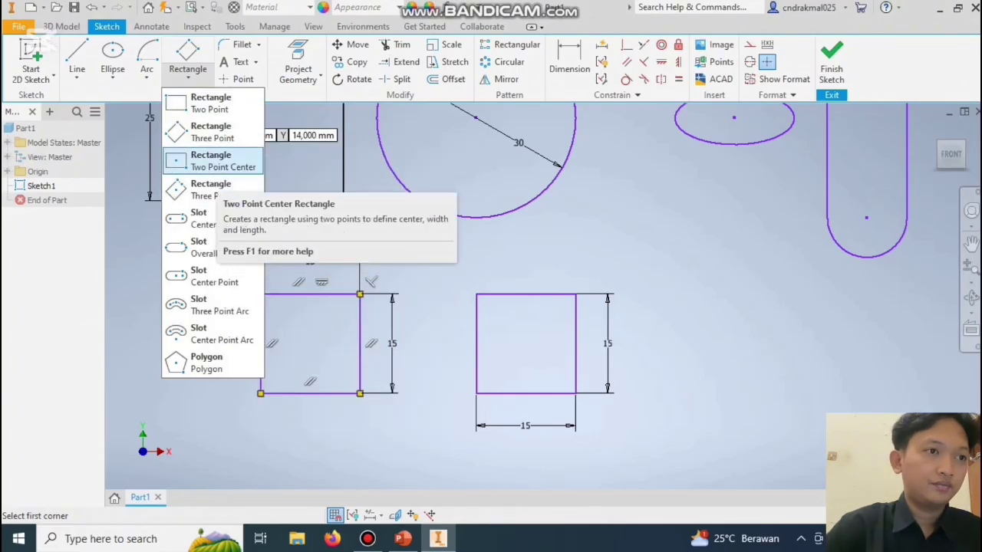
left_click(215, 160)
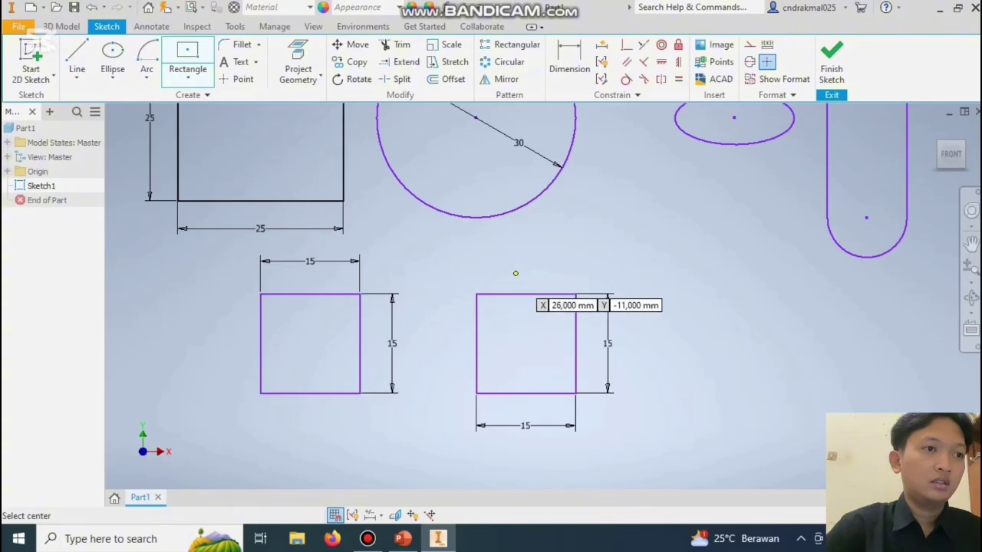
scroll(153, 326, "down", 3)
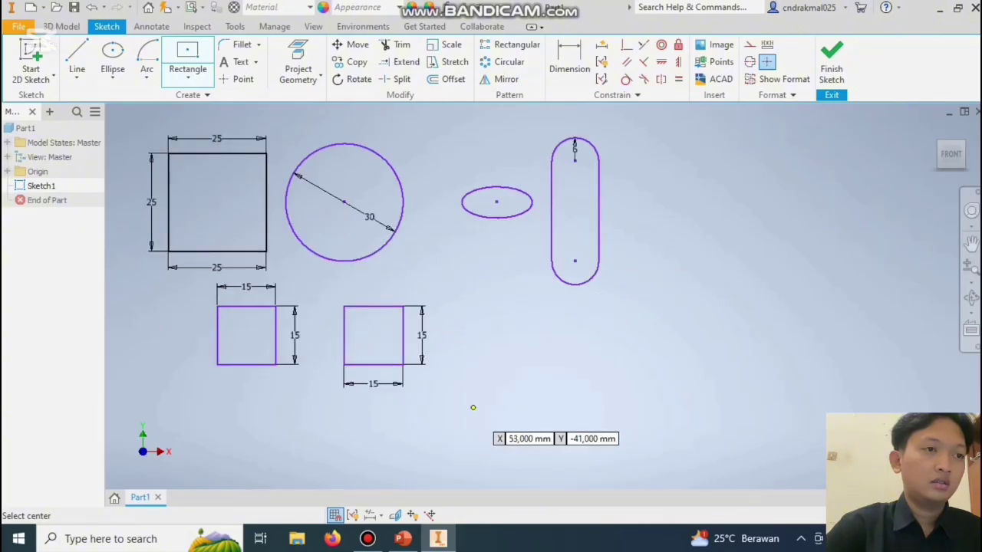
scroll(533, 345, "up", 3)
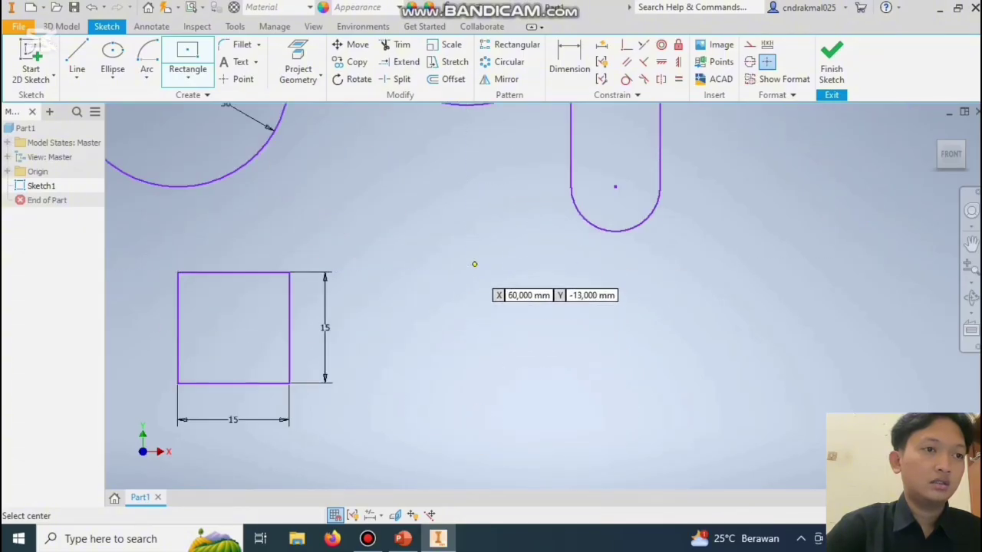
left_click(460, 271)
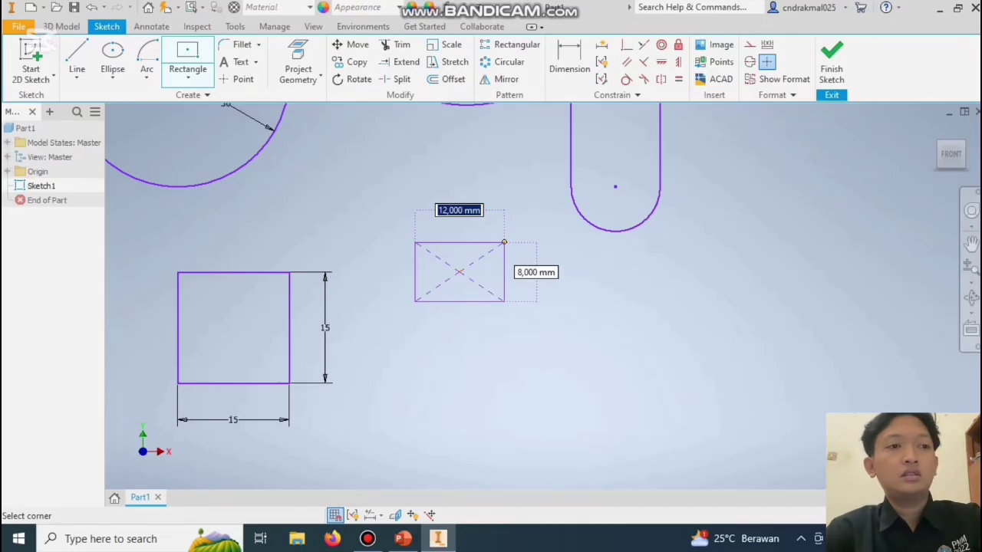
type("15")
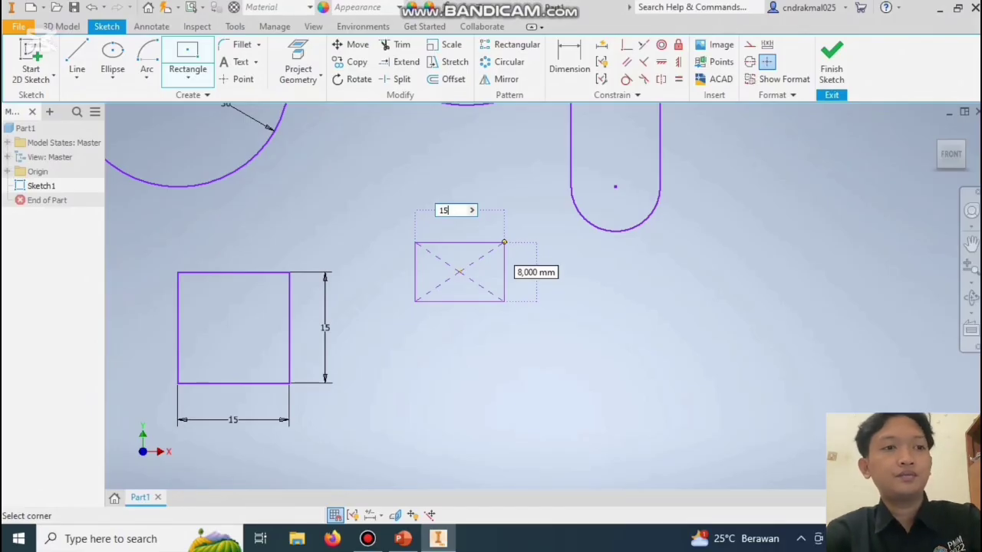
key("Tab")
type("15")
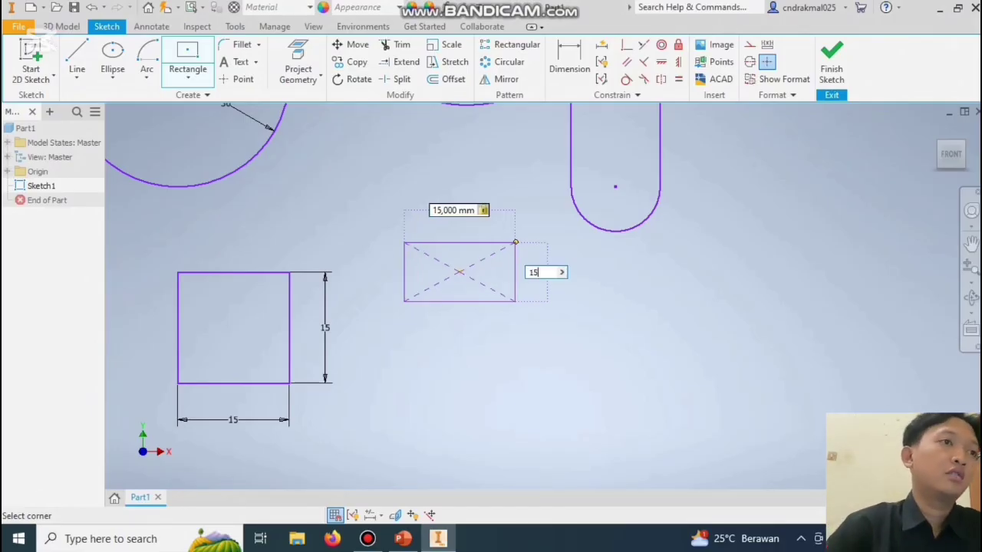
key("Return")
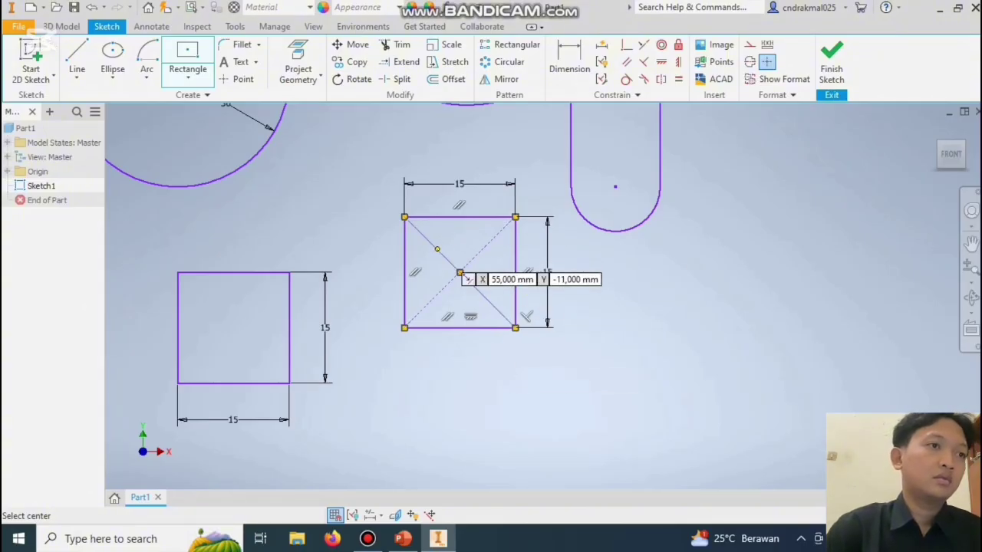
Draw a horizontal three-point centre rectangle 20 mm long and about 10 mm high, centred directly below the centre-point square.
left_click(188, 79)
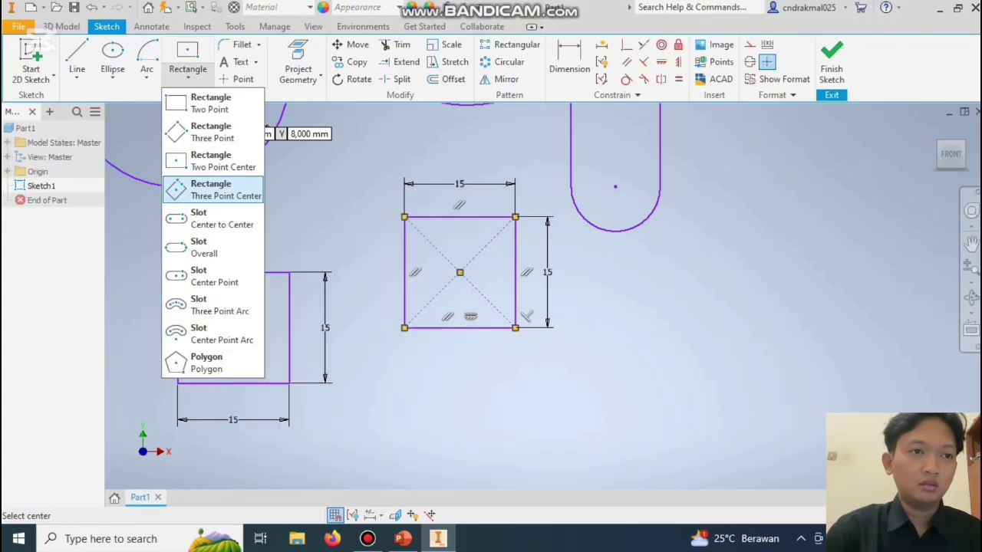
left_click(229, 186)
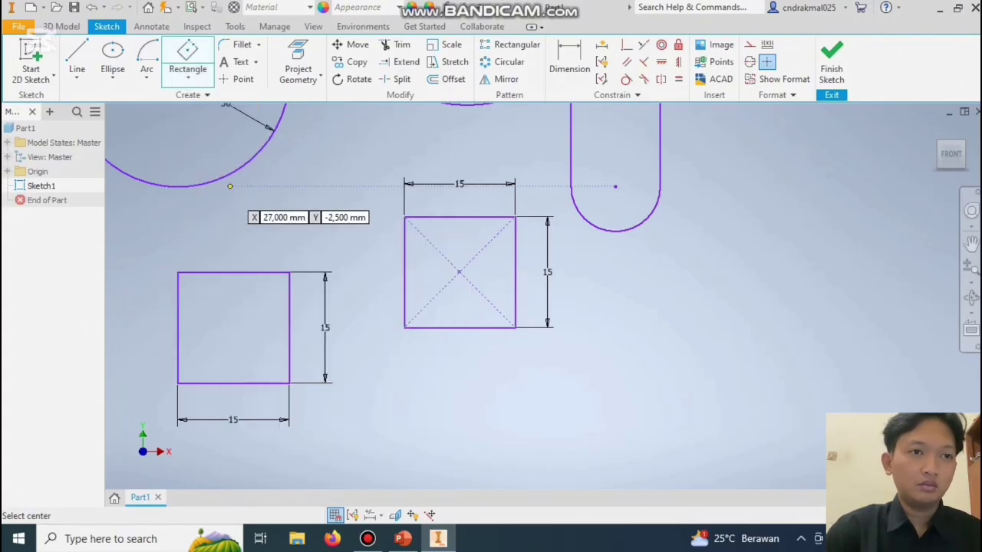
left_click(460, 413)
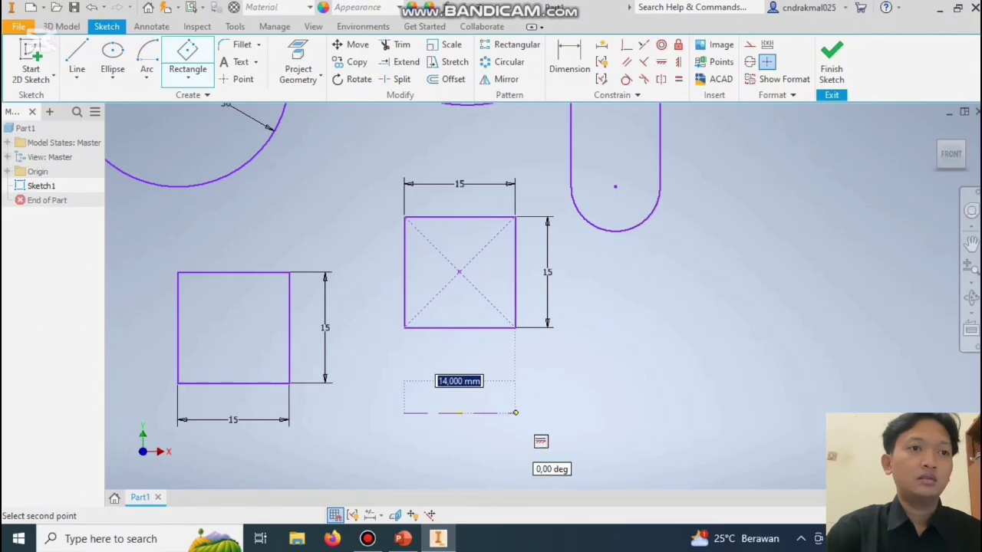
type("20")
key("Return")
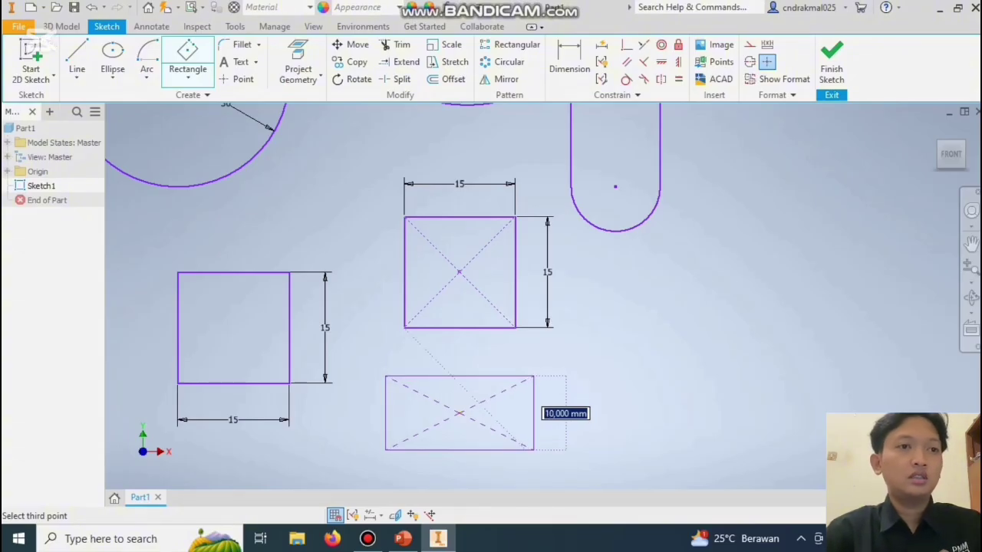
key("Return")
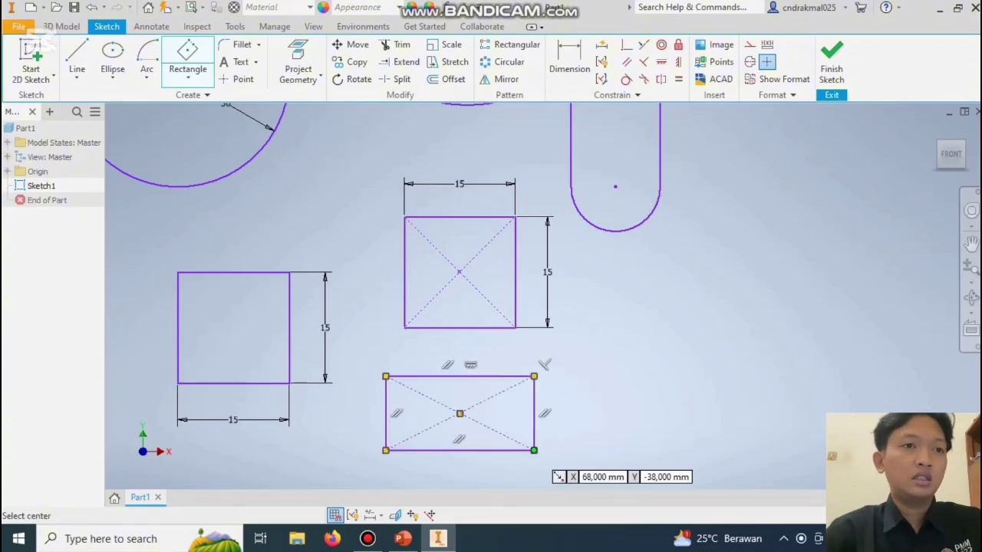
right_click(576, 314)
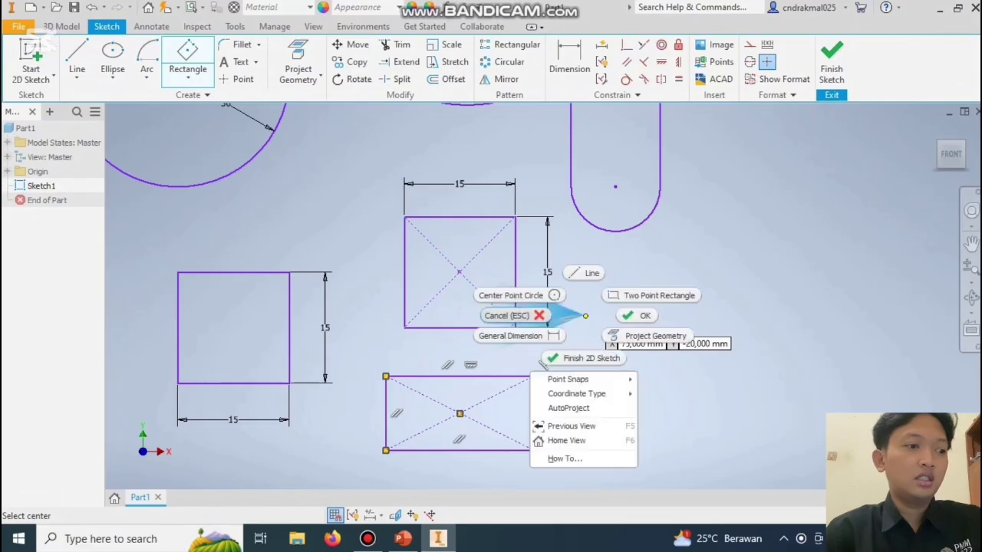
left_click(586, 316)
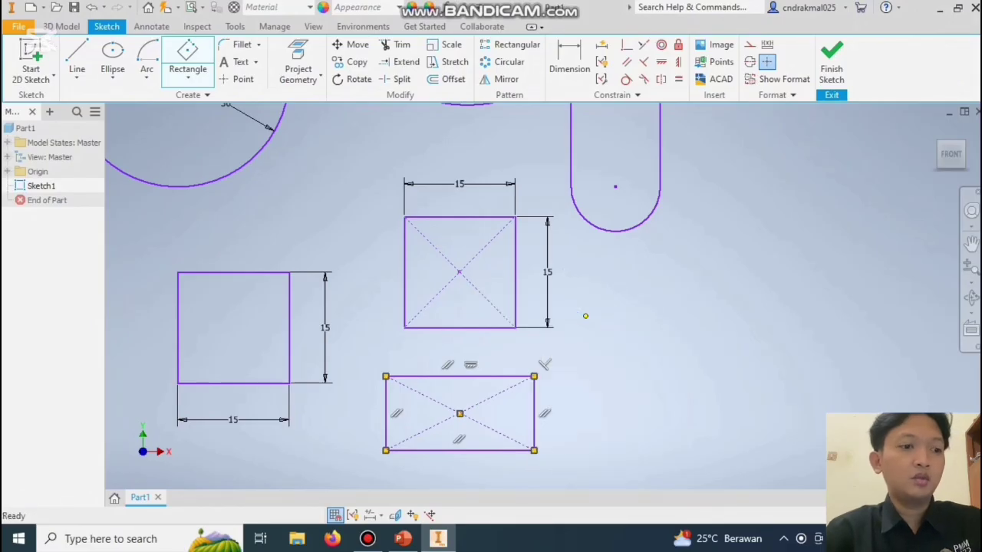
Draw a horizontal centre-to-centre slot starting at X 103 mm, Y 18 mm, with 20 mm between its arc centres and a 6 mm width.
left_click(188, 79)
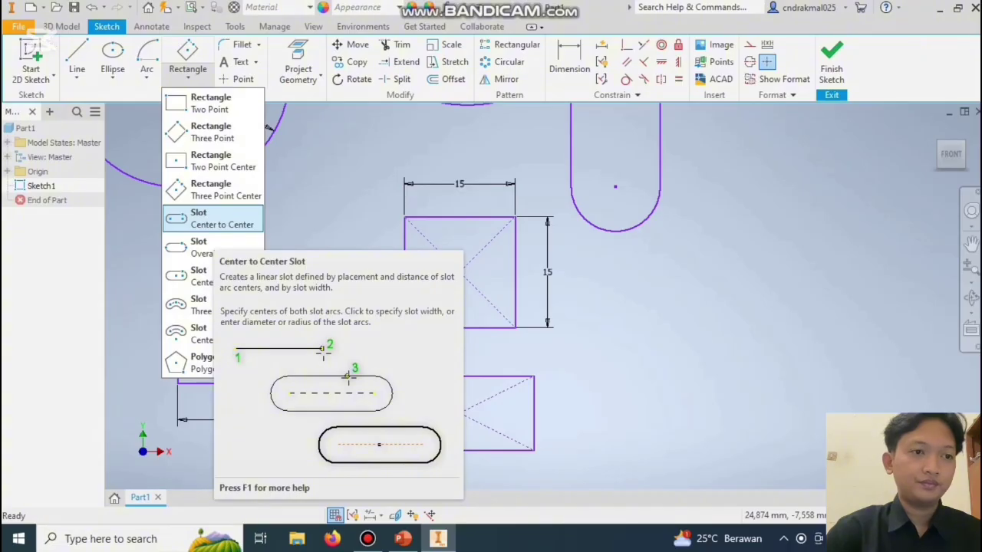
left_click(213, 220)
scroll(380, 255, "down", 5)
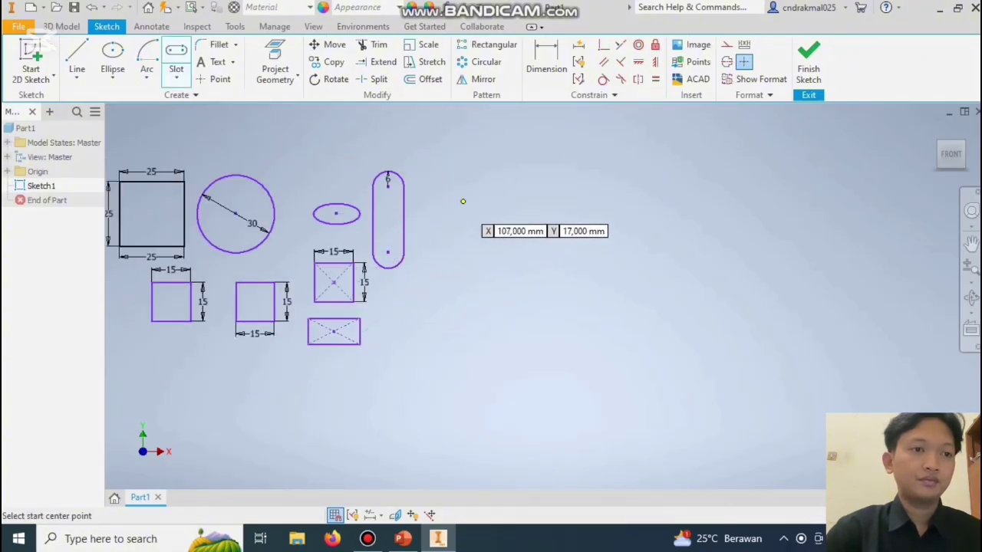
scroll(466, 202, "up", 3)
scroll(466, 201, "up", 5)
scroll(450, 202, "down", 4)
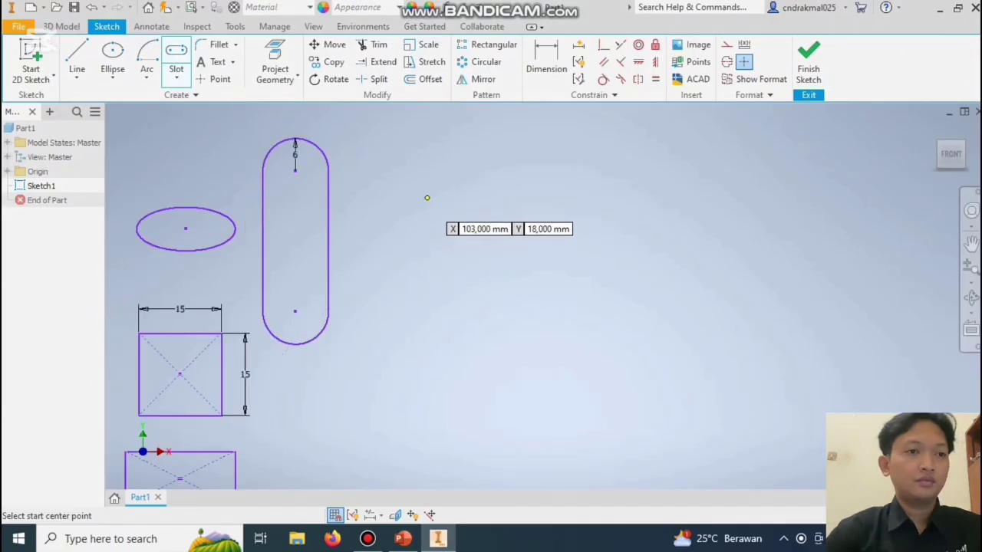
left_click(428, 198)
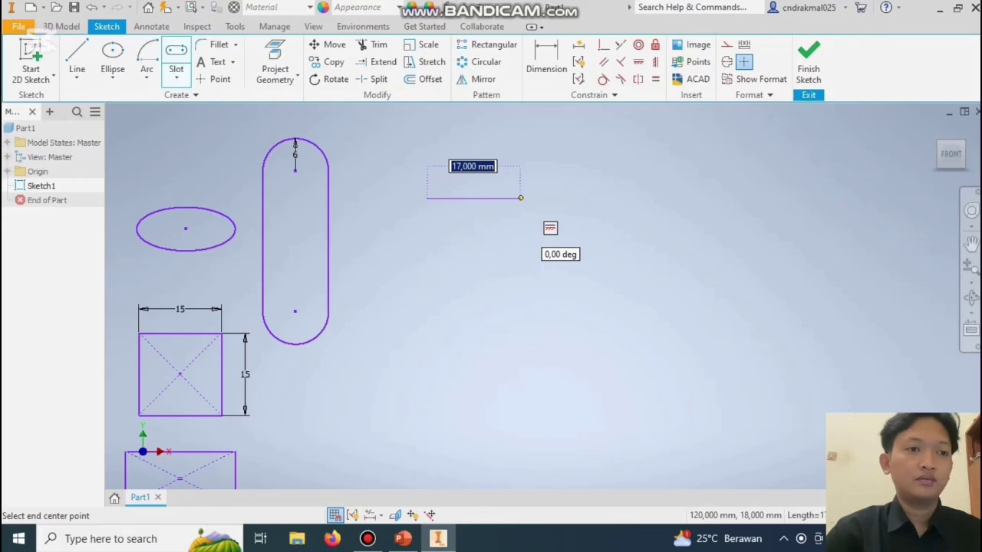
type("20")
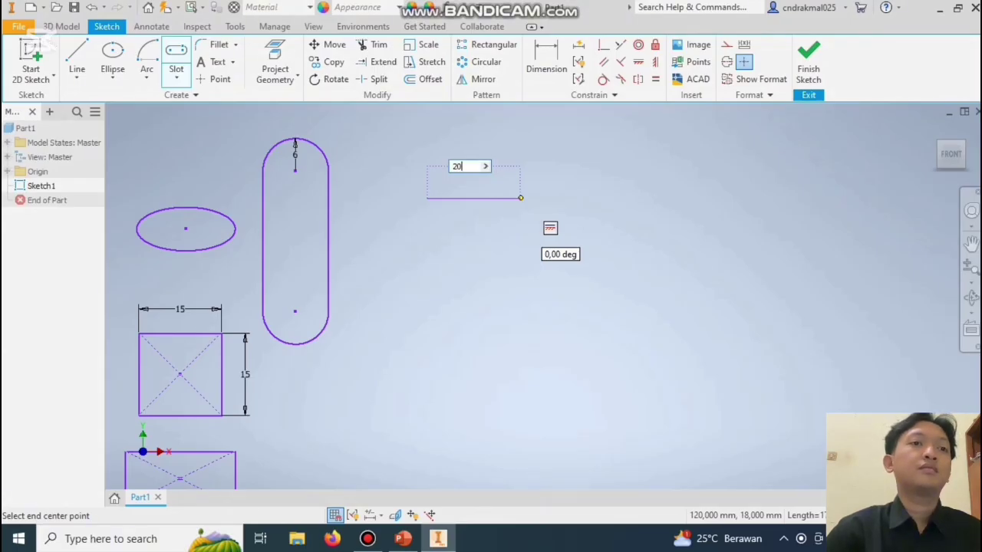
key("Return")
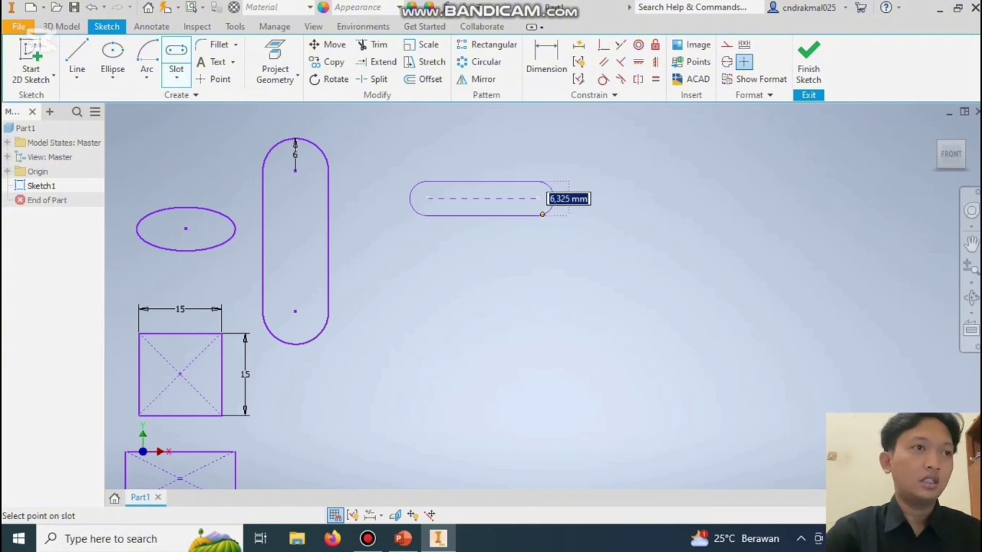
type("6")
key("Return")
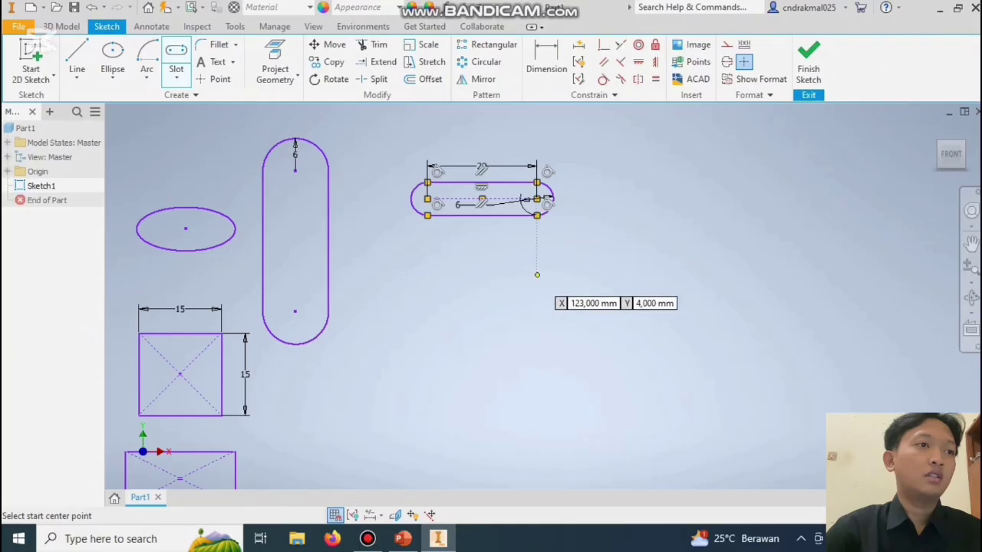
right_click(544, 247)
left_click(498, 246)
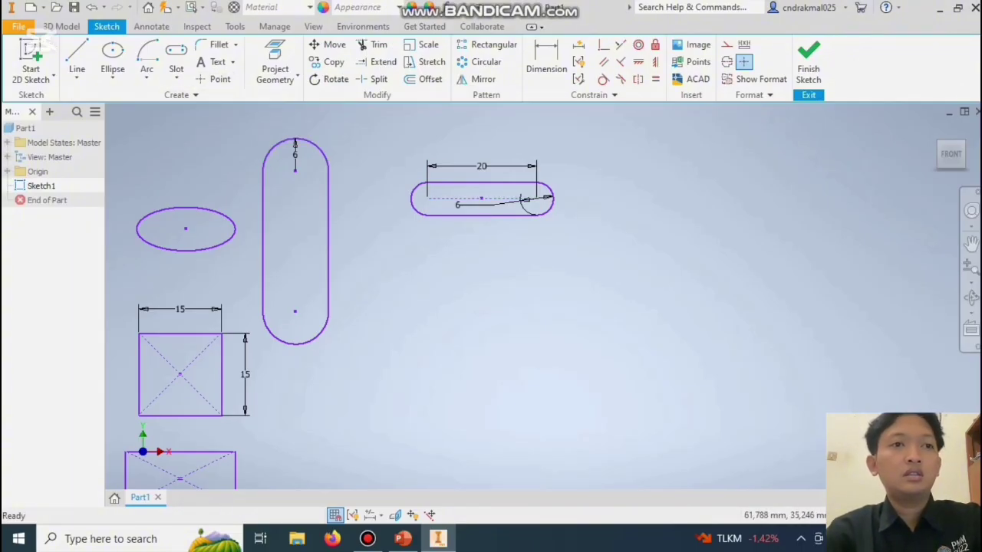
Draw a downward-bulging three-point arc slot below the horizontal slot, with ends 25 mm apart, a 15 mm arc radius and 5 mm width.
left_click(176, 78)
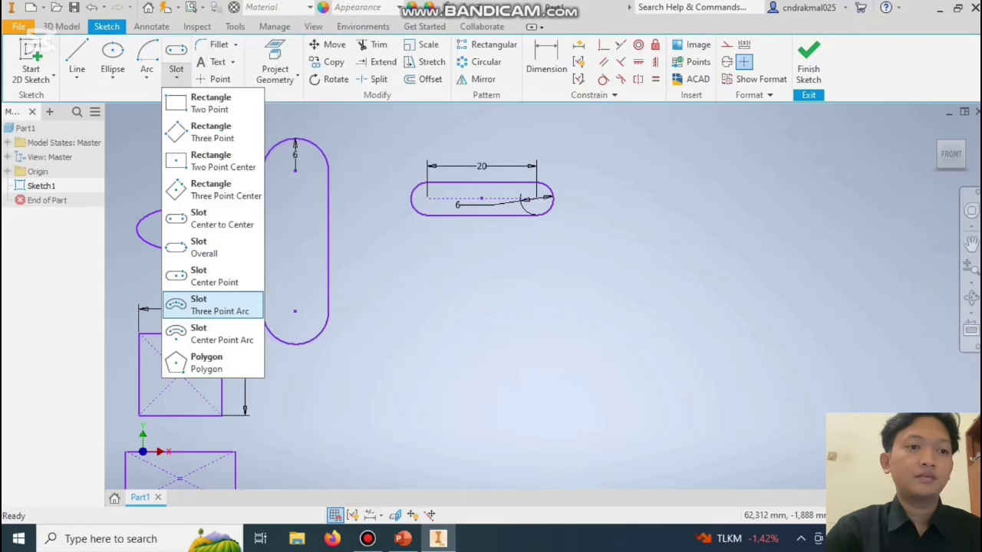
left_click(219, 306)
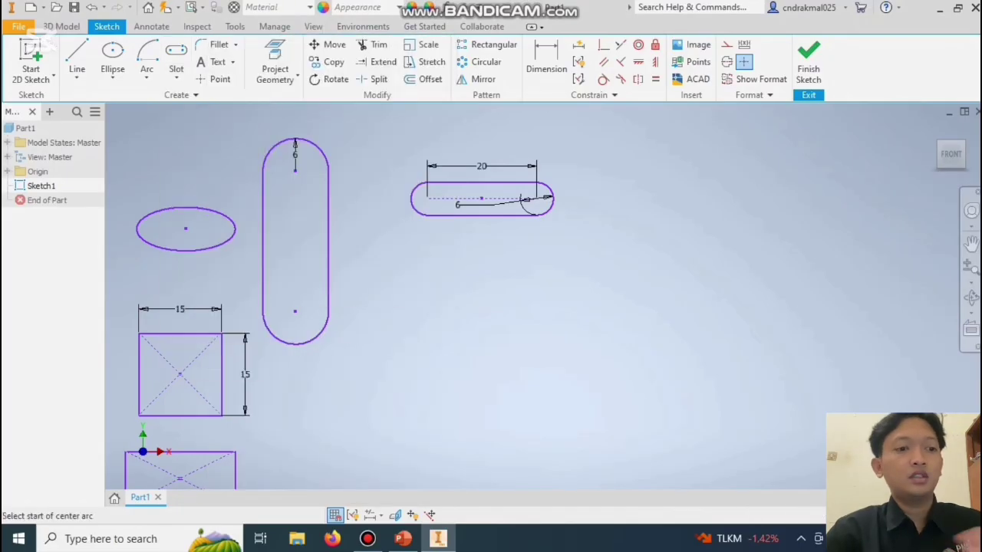
left_click(416, 303)
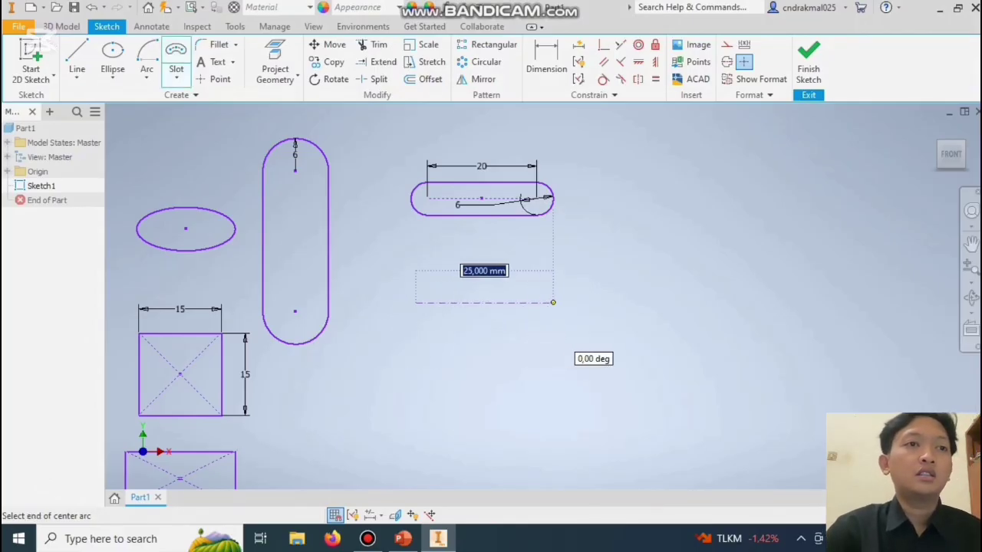
left_click(554, 302)
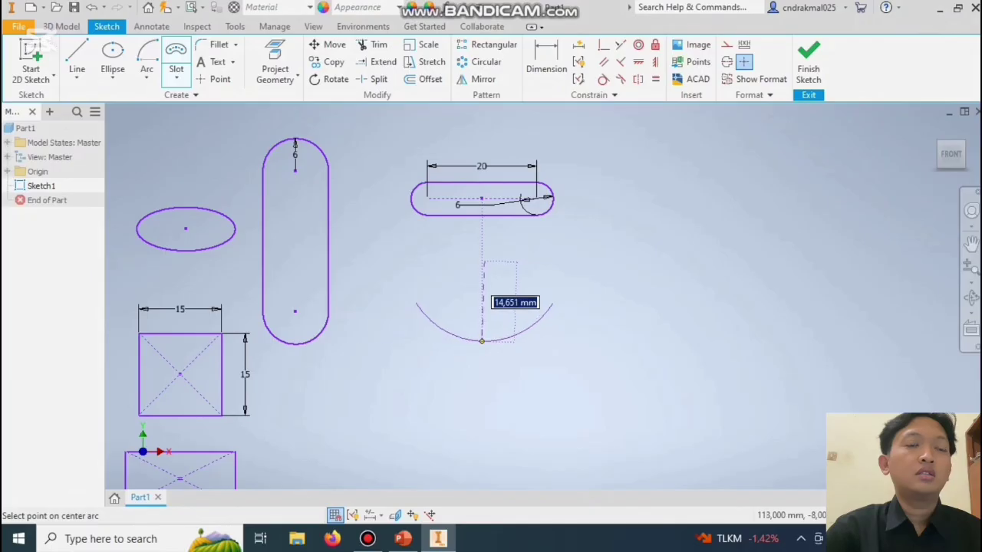
type("15")
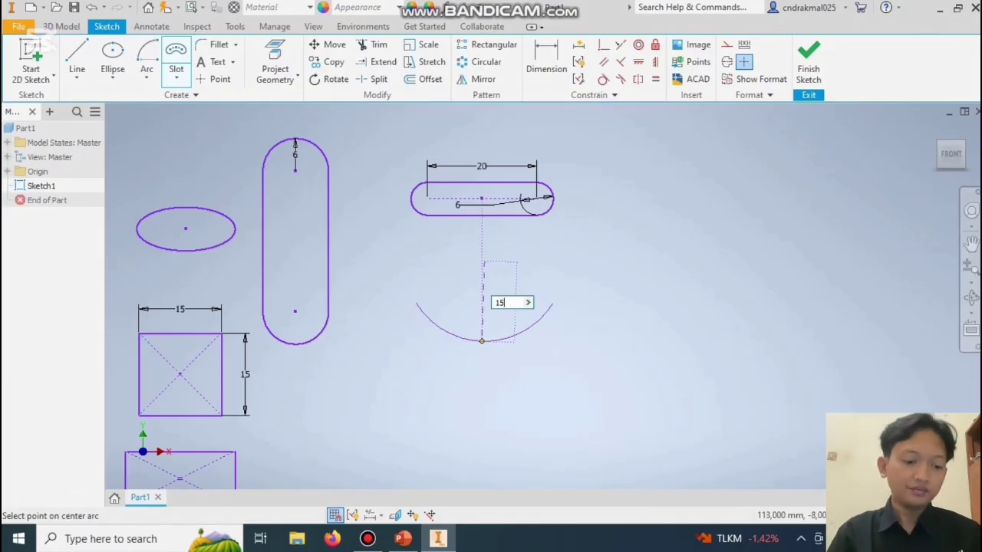
key("Return")
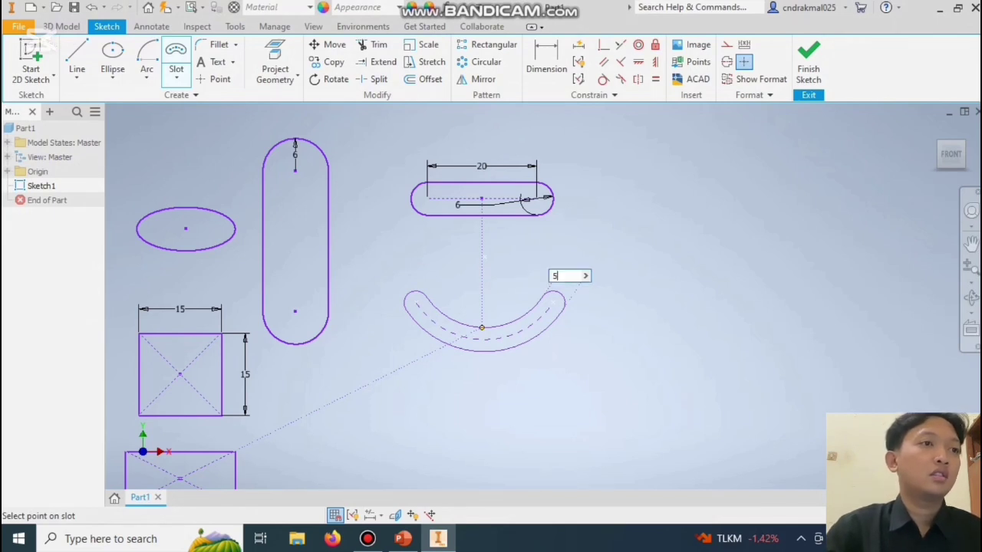
key("Return")
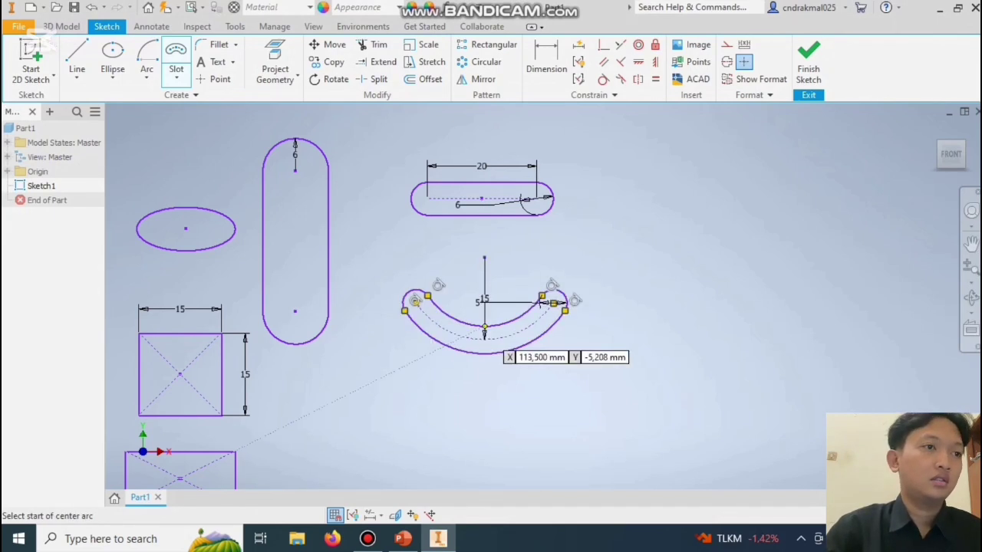
right_click(597, 395)
left_click(597, 395)
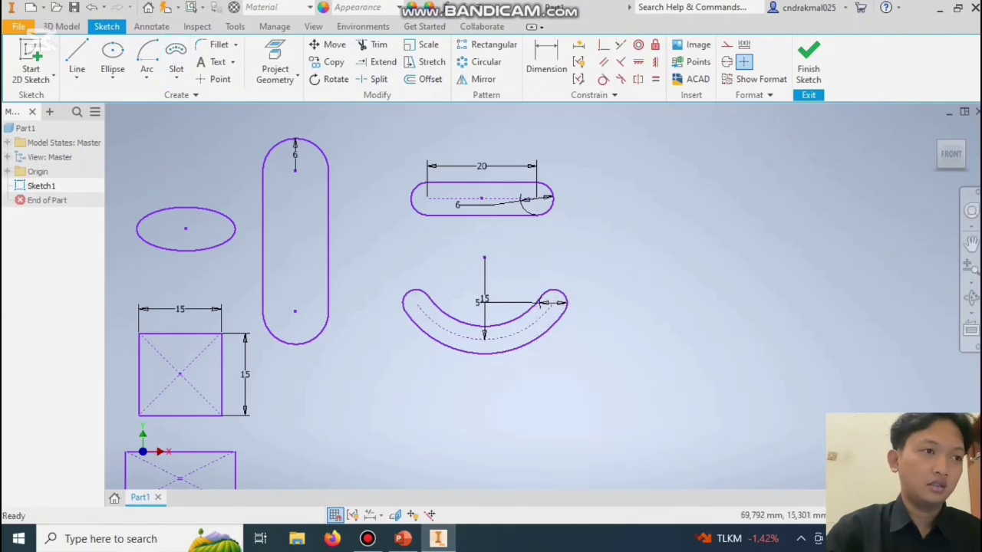
Draw a six-sided polygon in the empty area to the right of the horizontal slot and the arc slot.
left_click(175, 86)
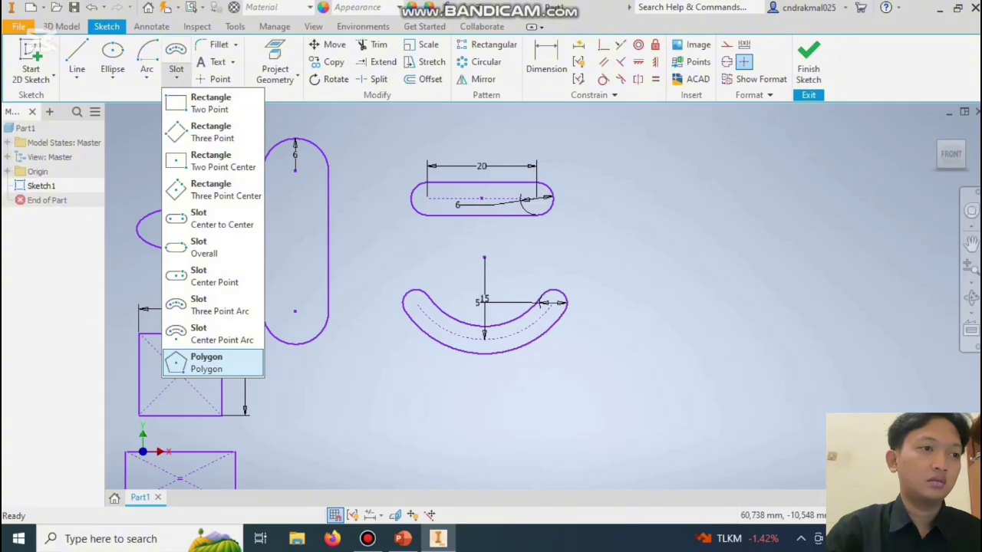
left_click(206, 362)
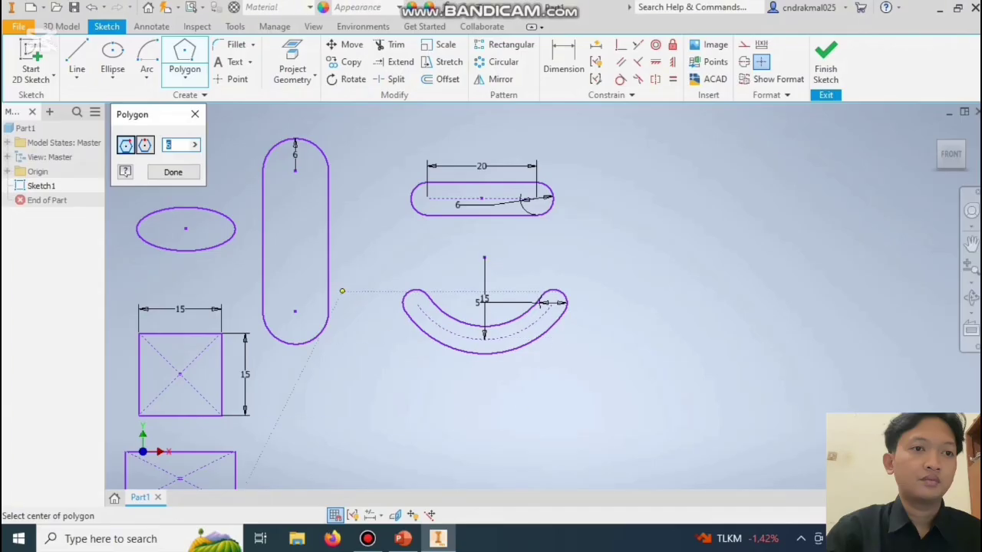
left_click(185, 77)
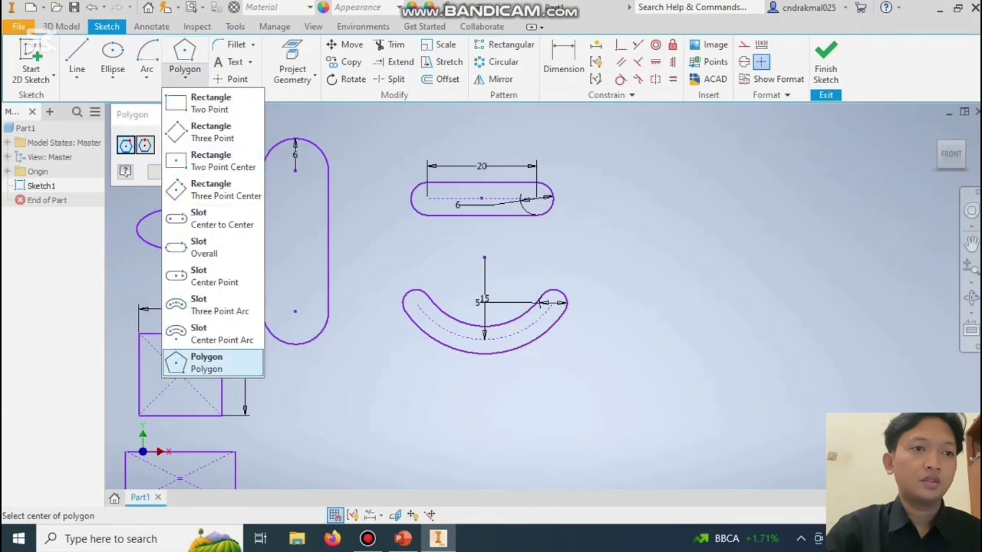
left_click(220, 363)
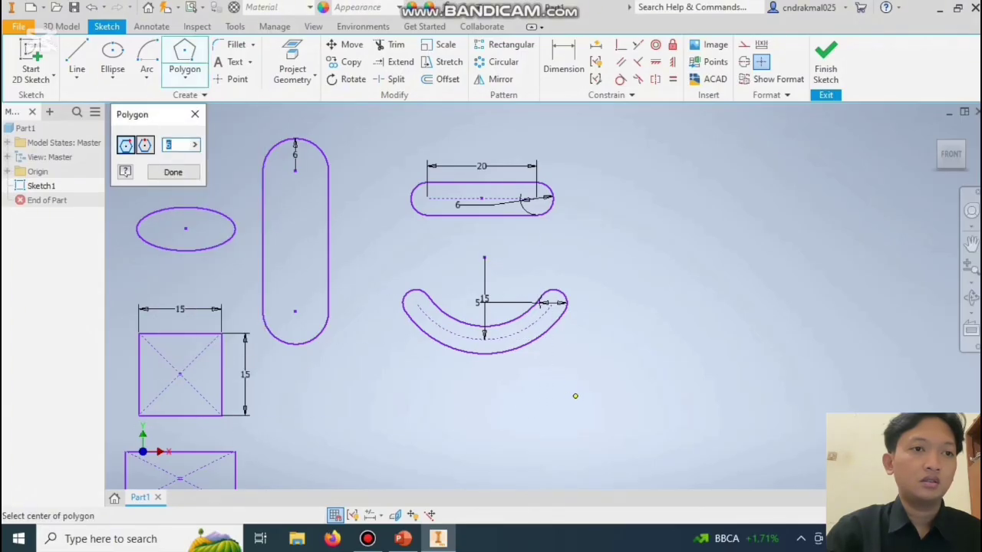
scroll(405, 368, "up", 3)
scroll(369, 366, "down", 4)
scroll(613, 272, "up", 3)
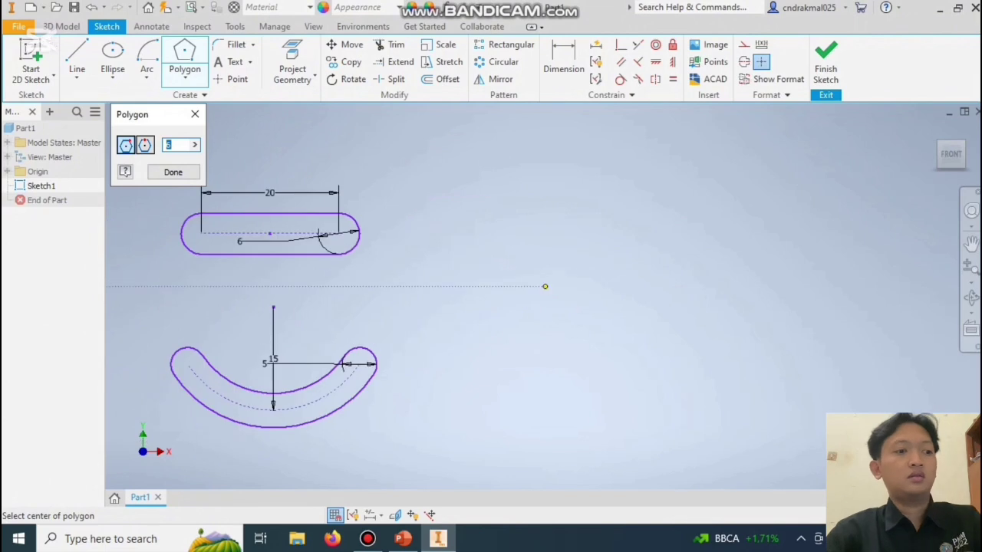
left_click(571, 271)
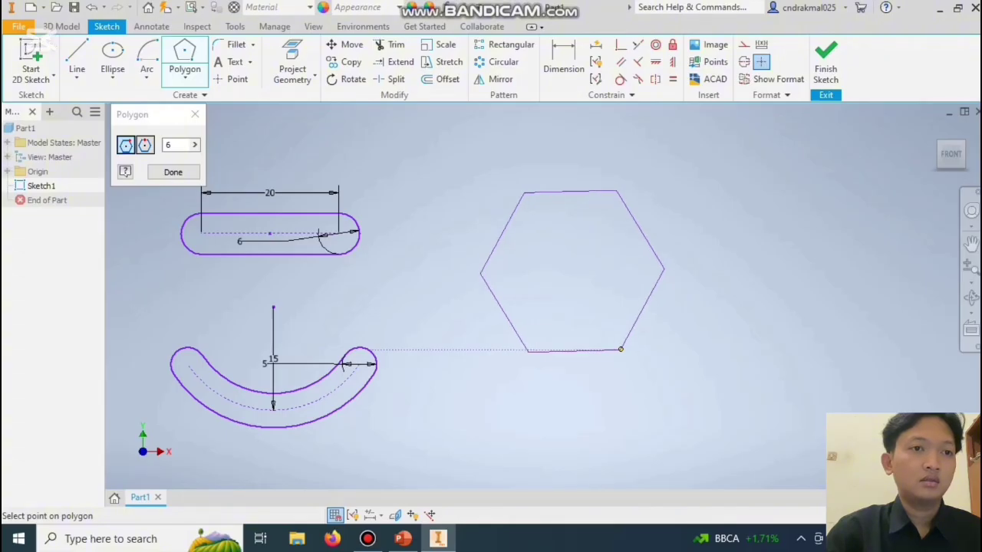
left_click(621, 349)
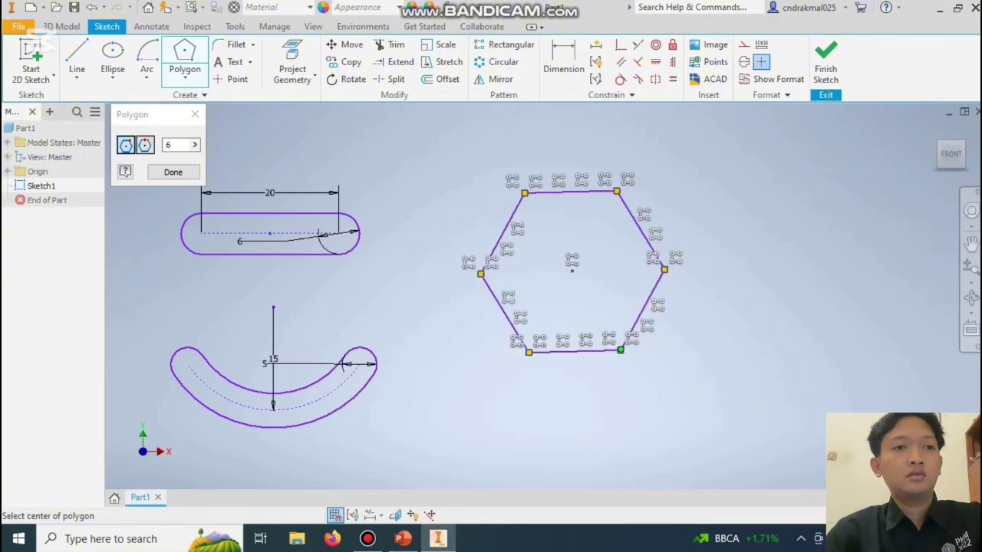
Draw an eight-sided polygon, smaller than the hexagon, in the empty area above it and finish the Polygon command.
scroll(501, 400, "down", 5)
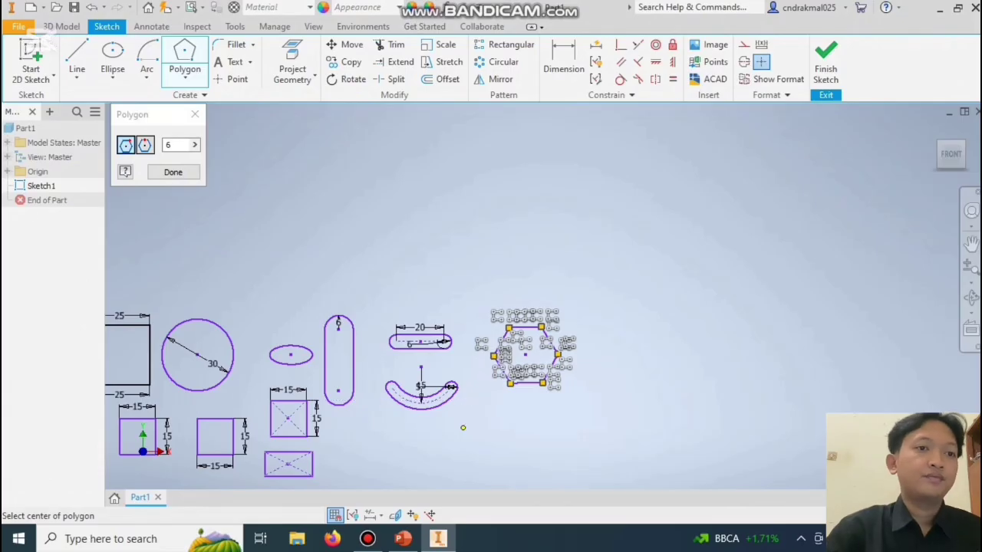
scroll(434, 235, "up", 3)
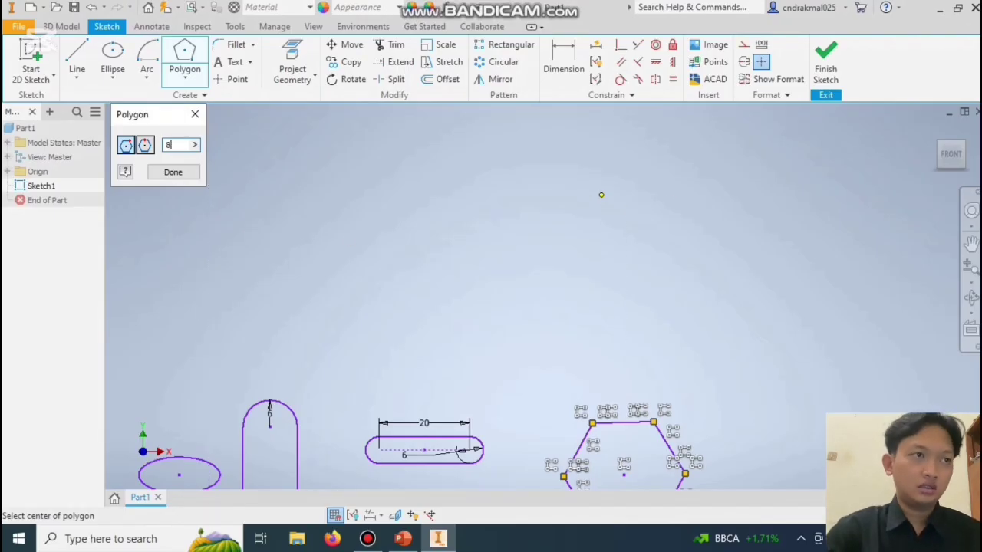
left_click(601, 195)
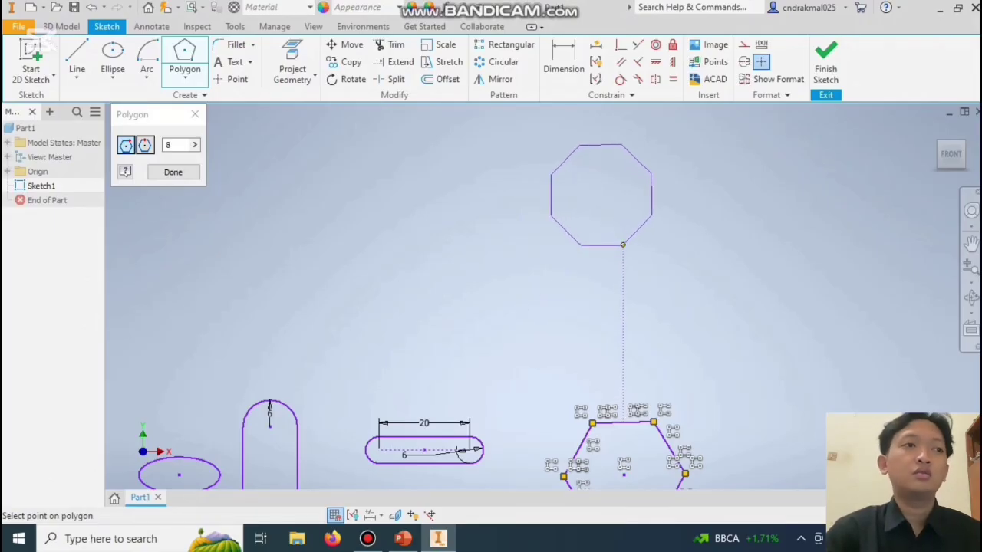
left_click(623, 245)
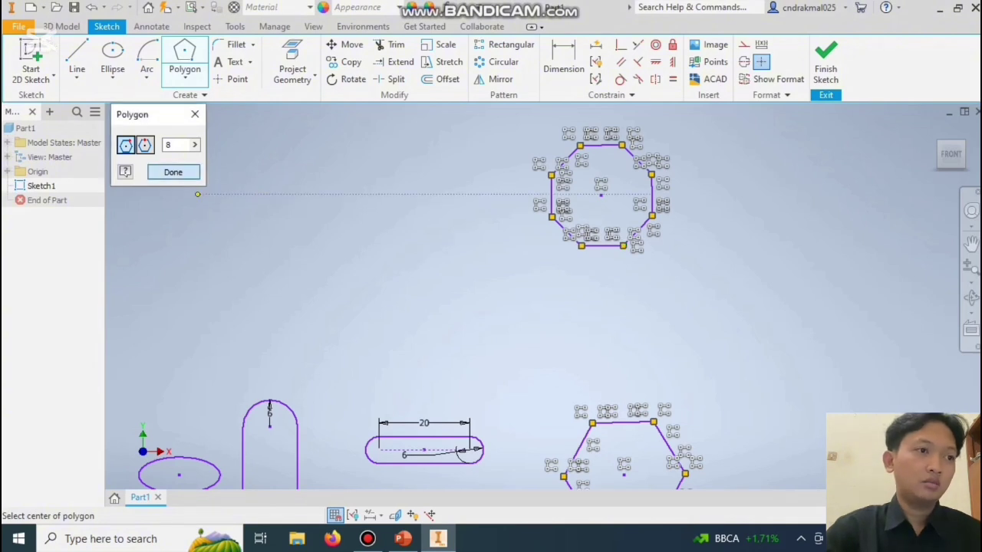
left_click(173, 172)
right_click(492, 175)
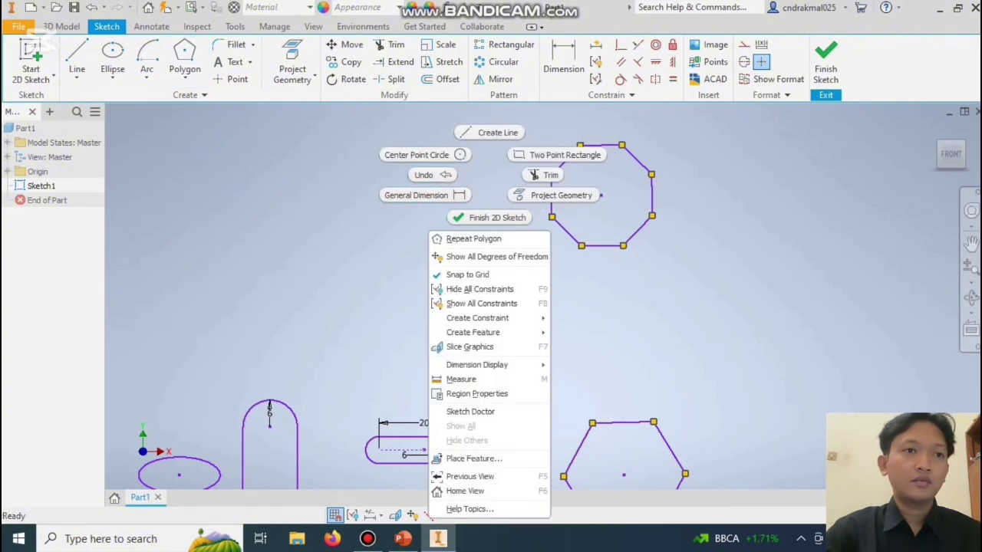
left_click(384, 363)
scroll(416, 262, "down", 3)
scroll(743, 299, "down", 3)
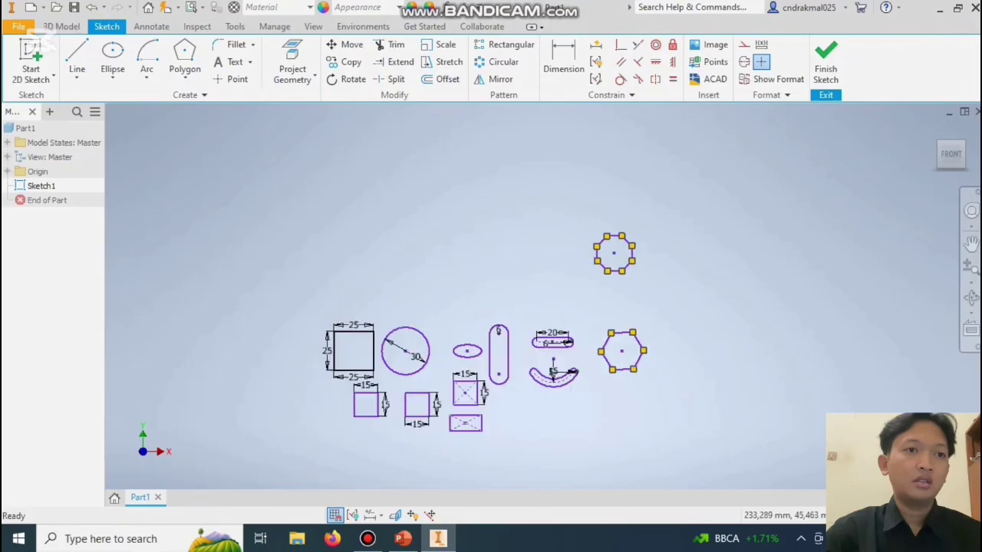
scroll(372, 431, "up", 3)
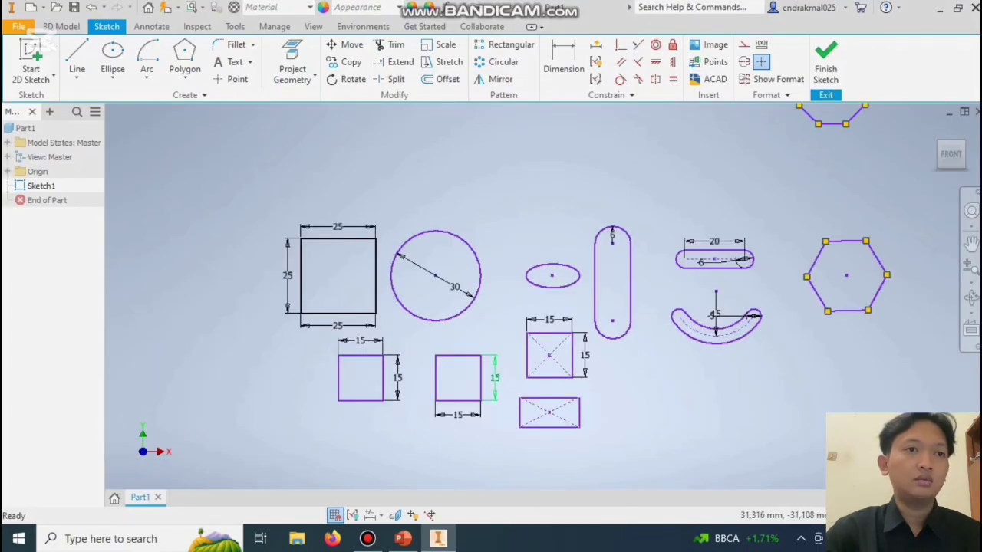
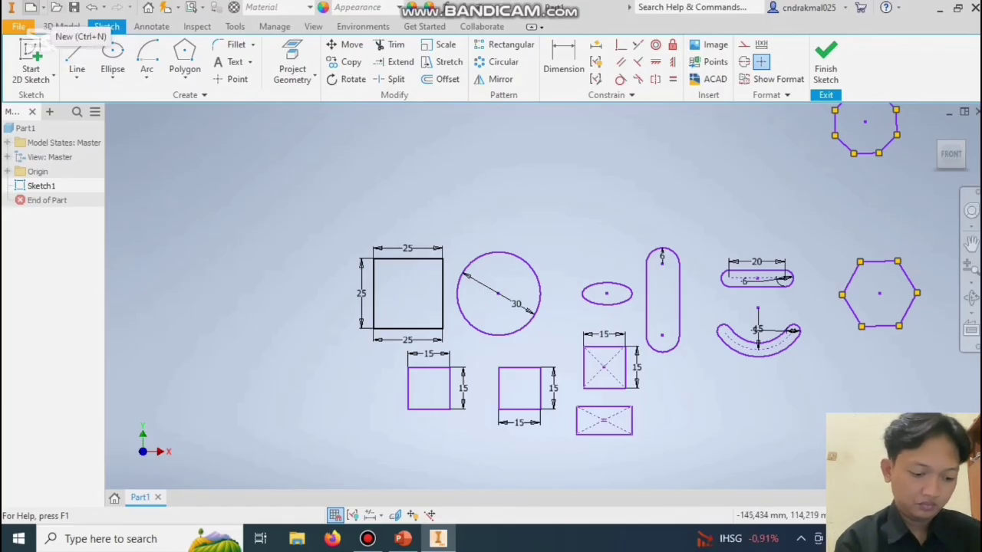
Create a new part from the metric Standard (mm).ipt template and draw a 30 mm by 30 mm two-point centre rectangle on the origin.
left_click(31, 8)
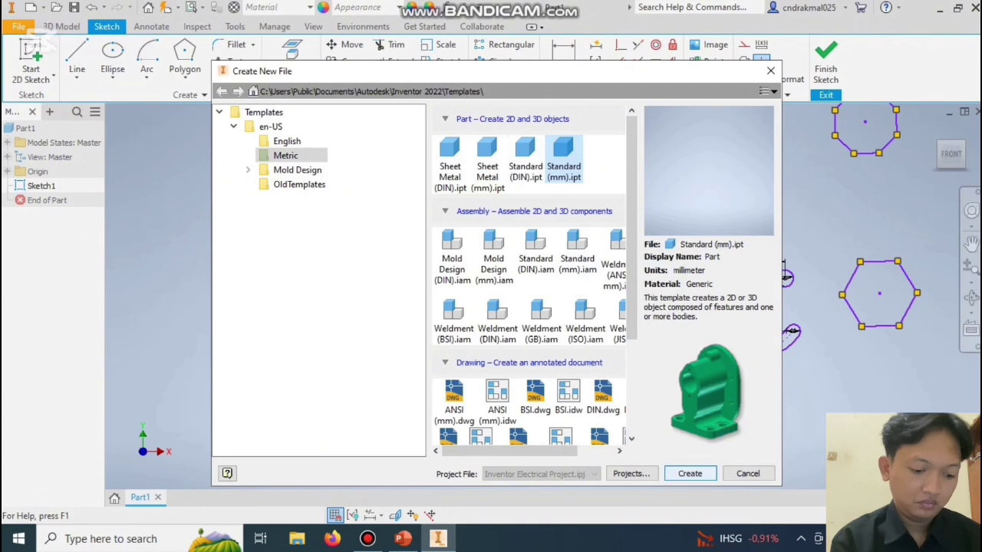
left_click(689, 473)
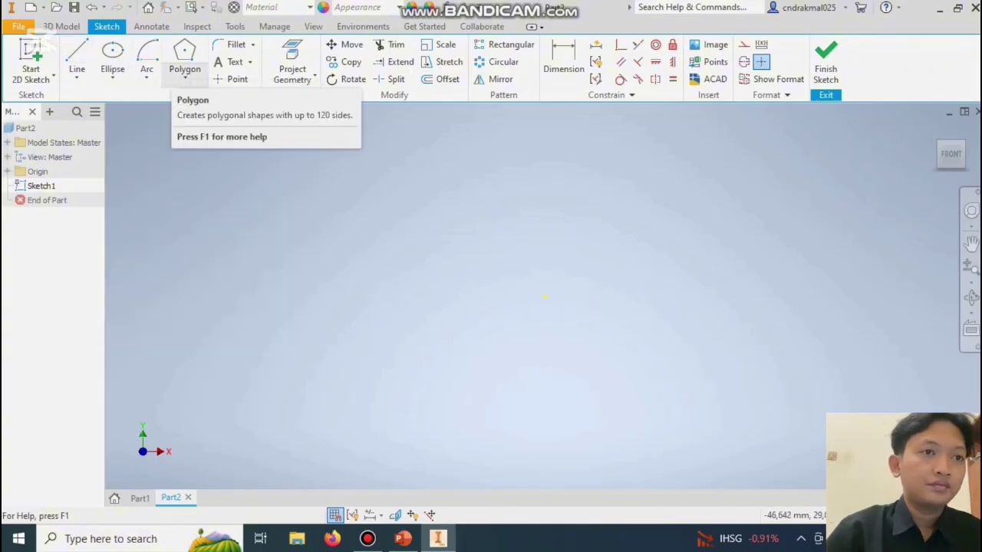
left_click(184, 77)
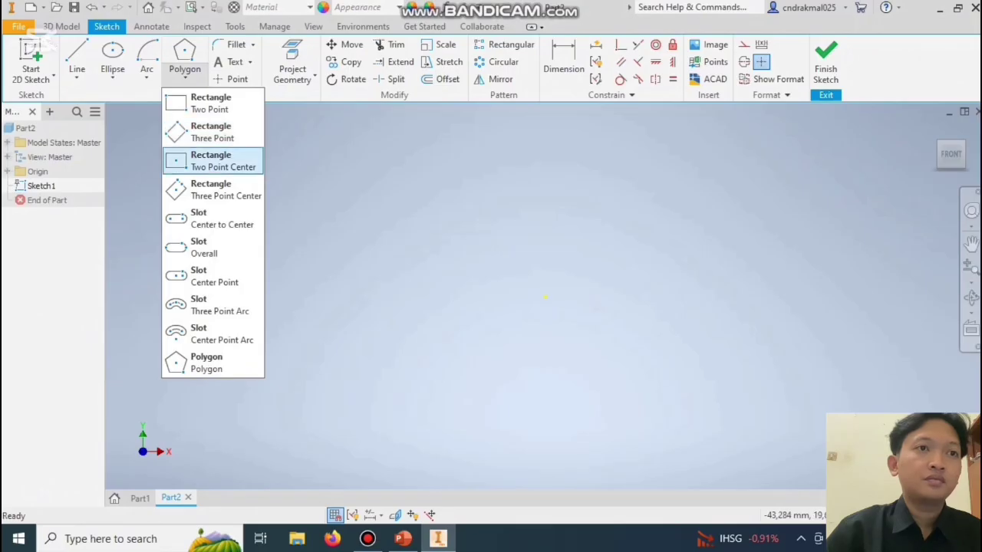
left_click(213, 160)
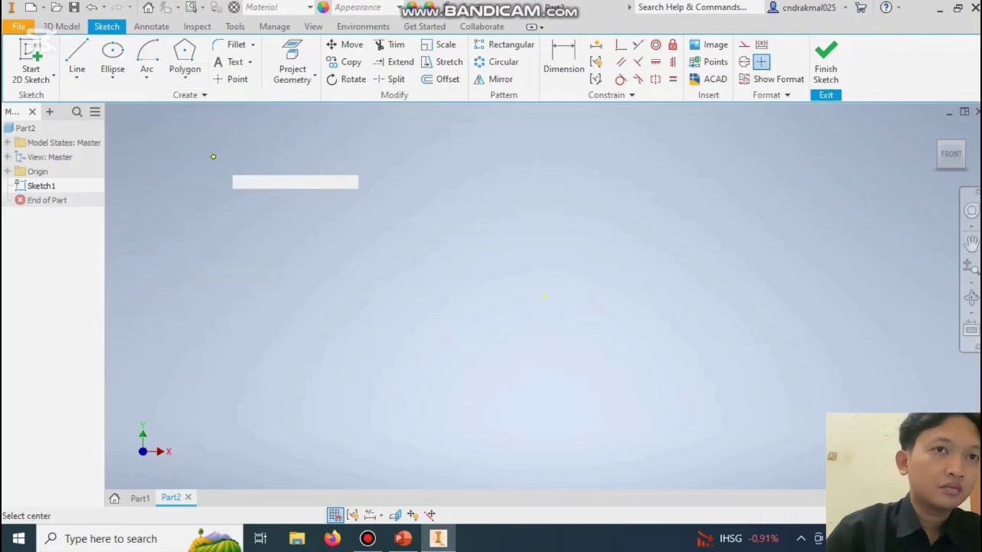
left_click(545, 296)
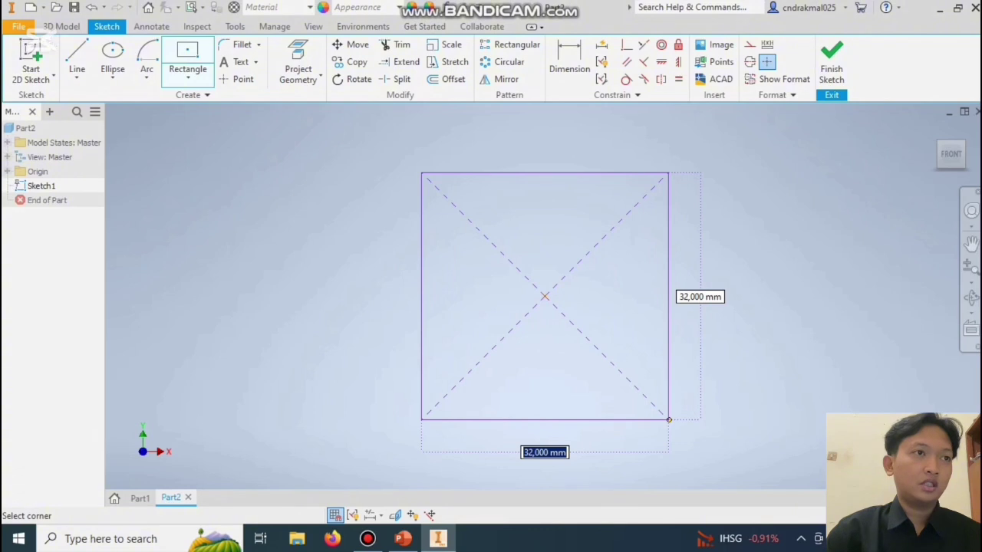
type("30")
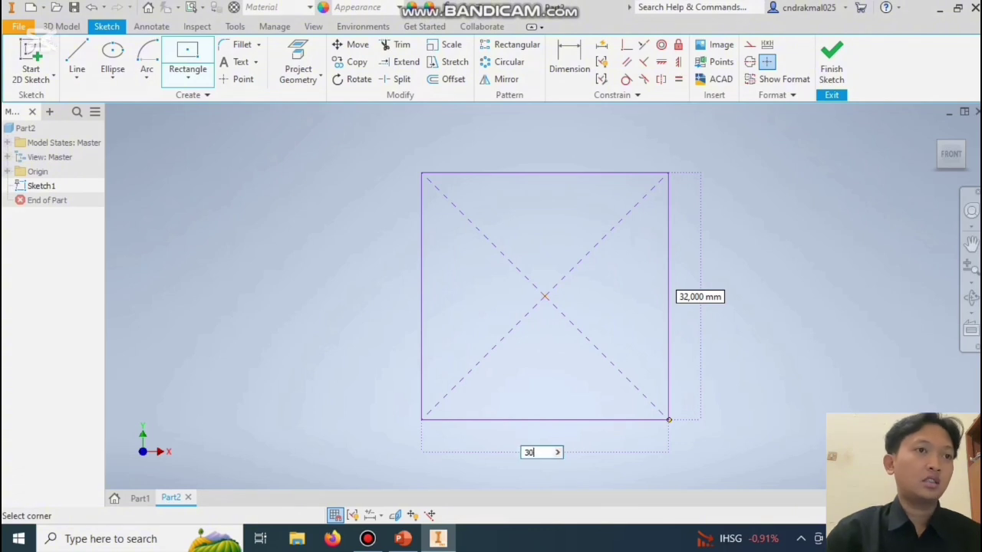
key("Tab")
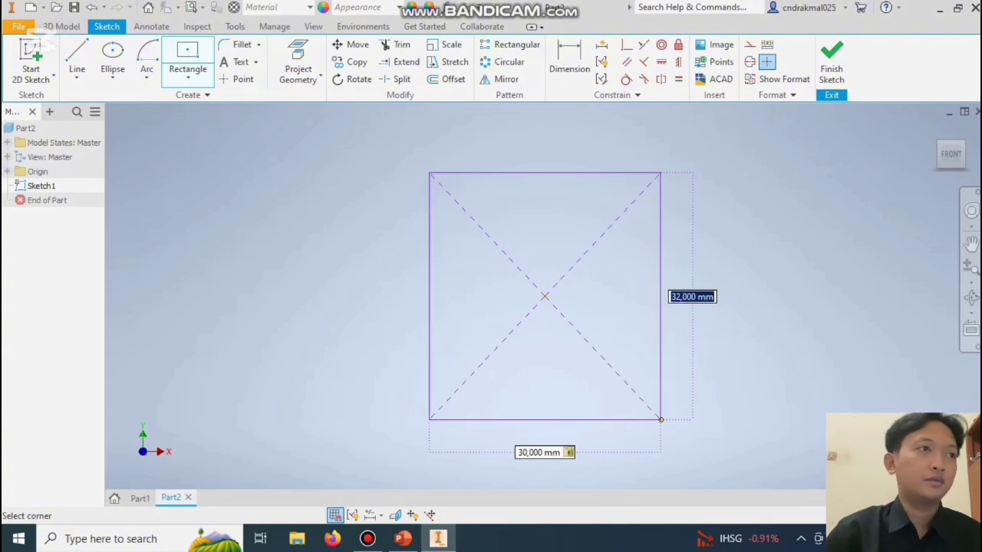
type("30")
key("Return")
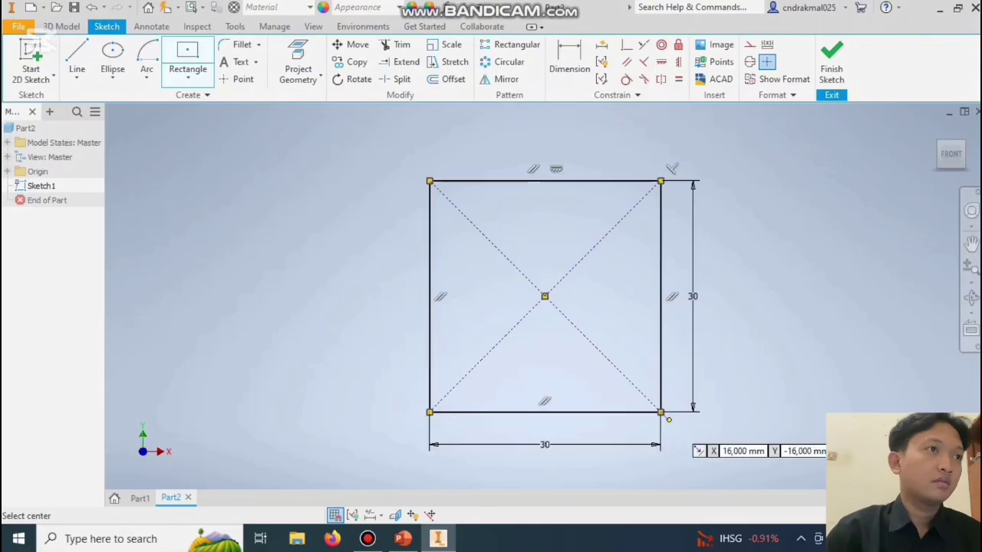
right_click(337, 188)
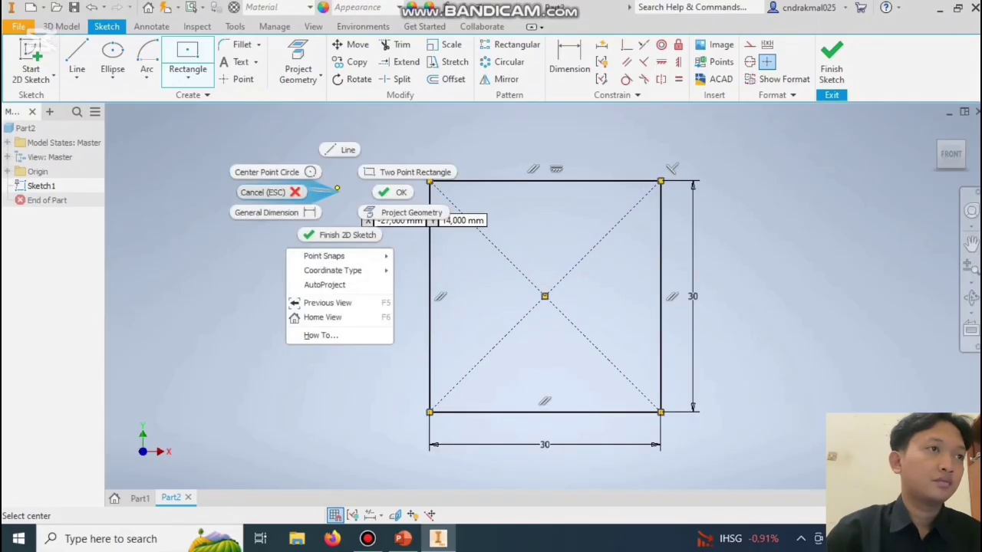
left_click(269, 192)
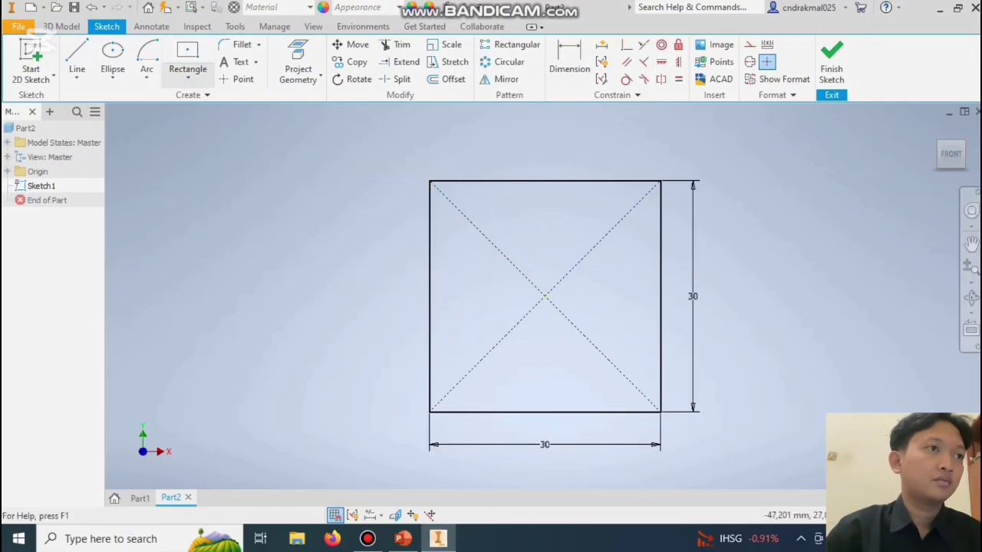
left_click(112, 74)
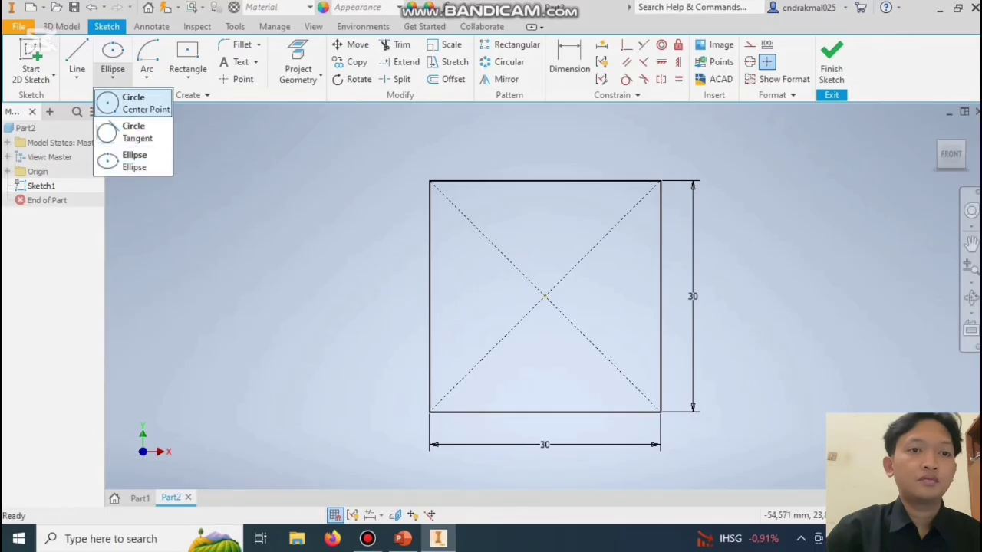
left_click(134, 102)
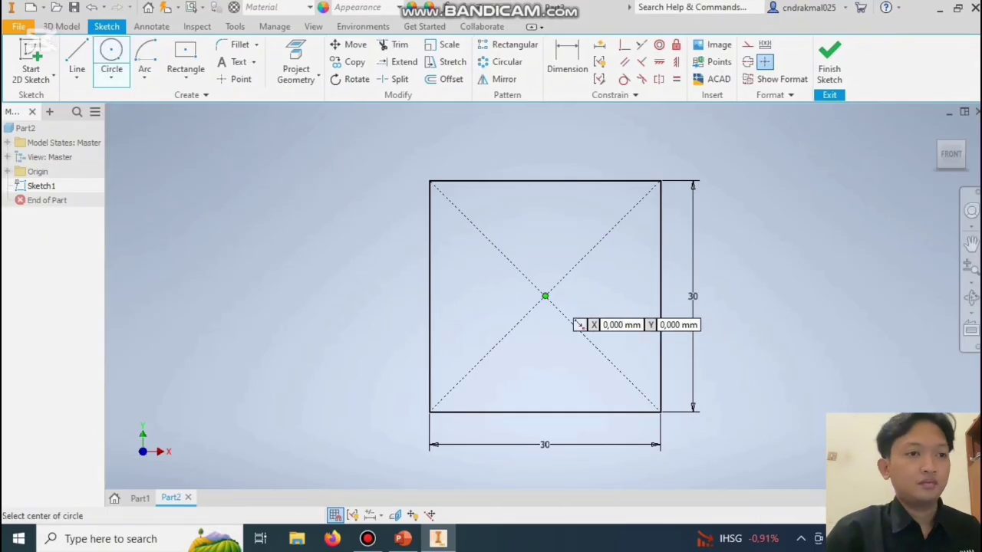
left_click(545, 296)
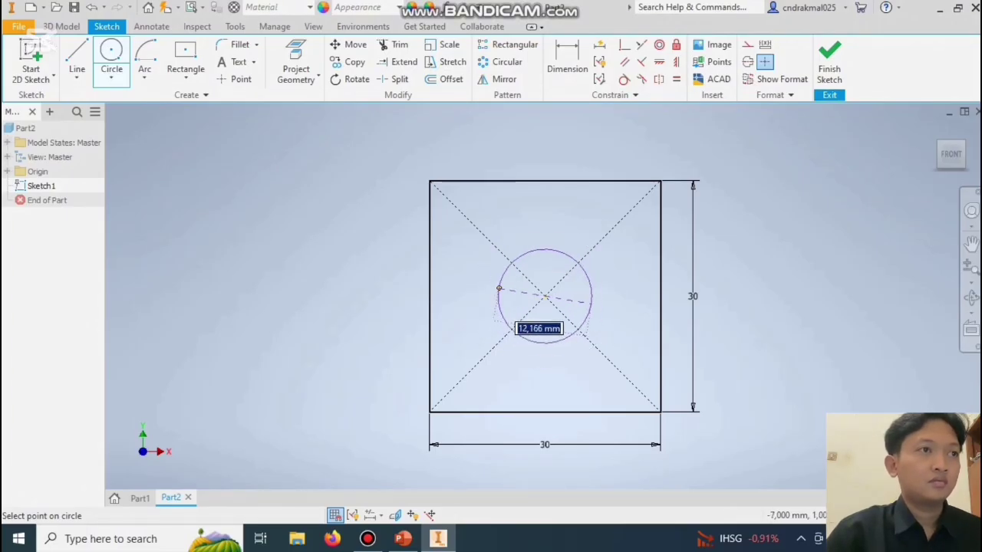
right_click(500, 289)
left_click(430, 290)
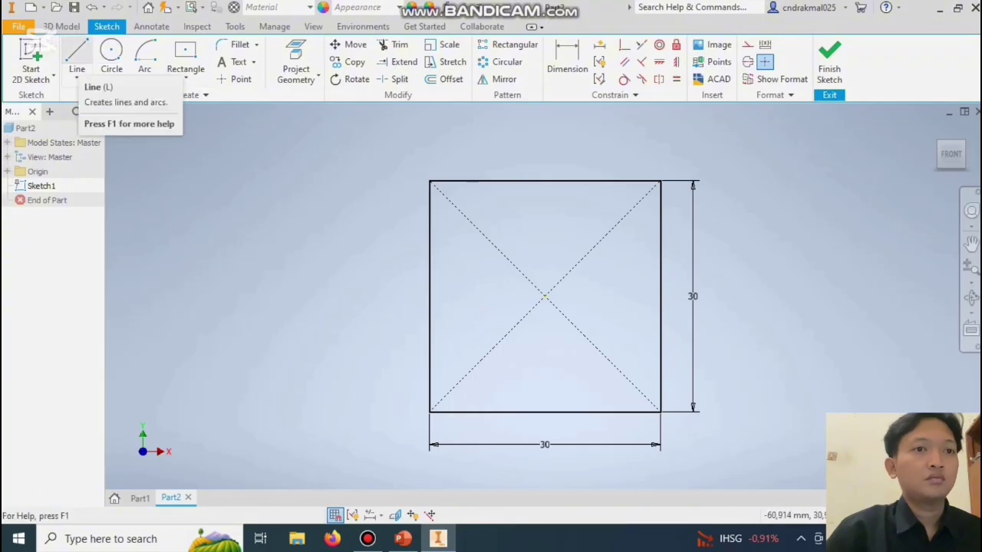
Draw a 3 mm line down the right edge from the square's upper-right corner and a 3 mm horizontal line inward from its end.
left_click(76, 56)
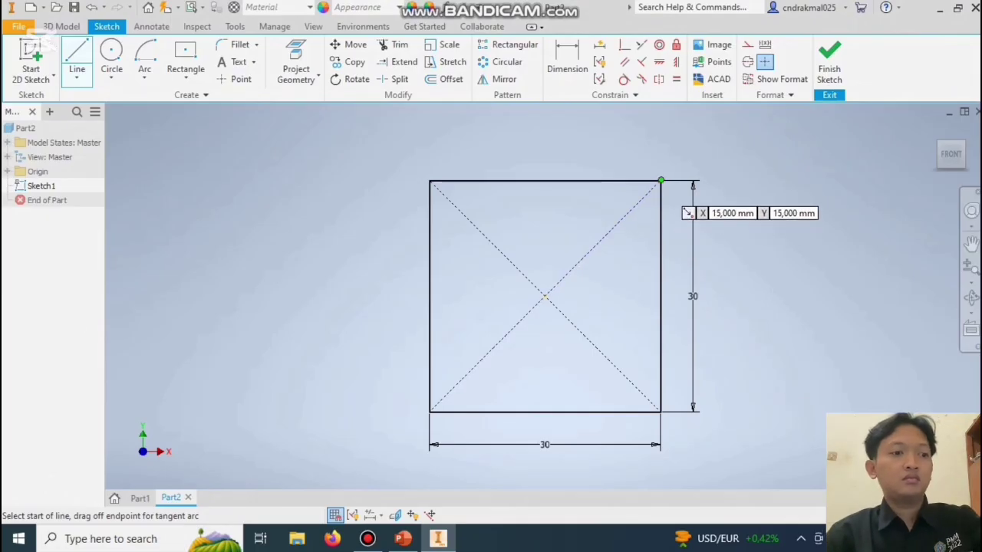
left_click(661, 180)
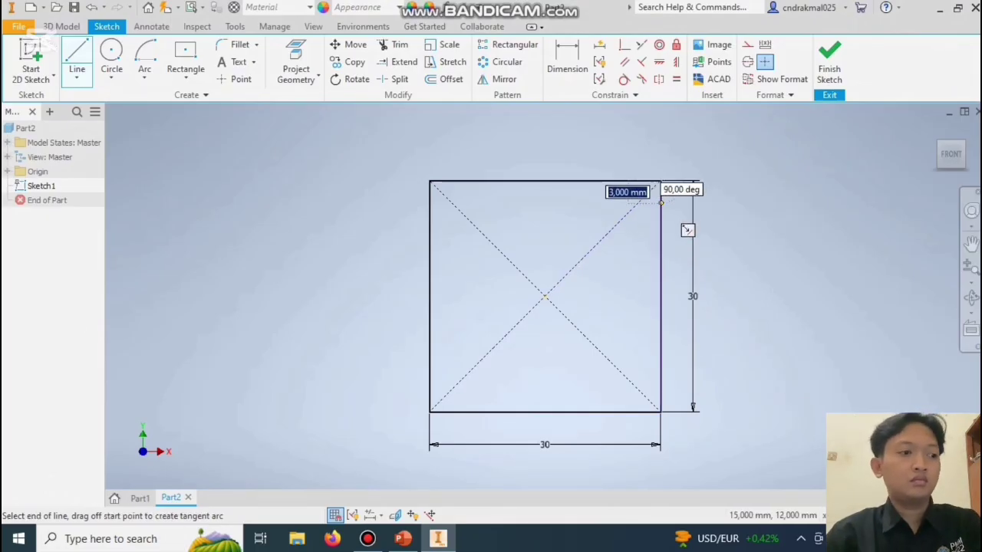
left_click(661, 204)
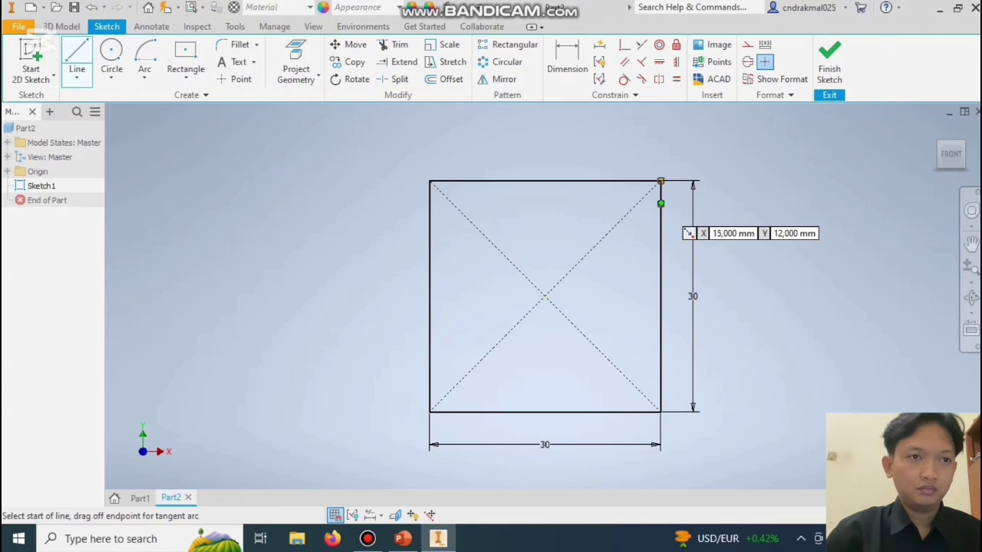
left_click(660, 203)
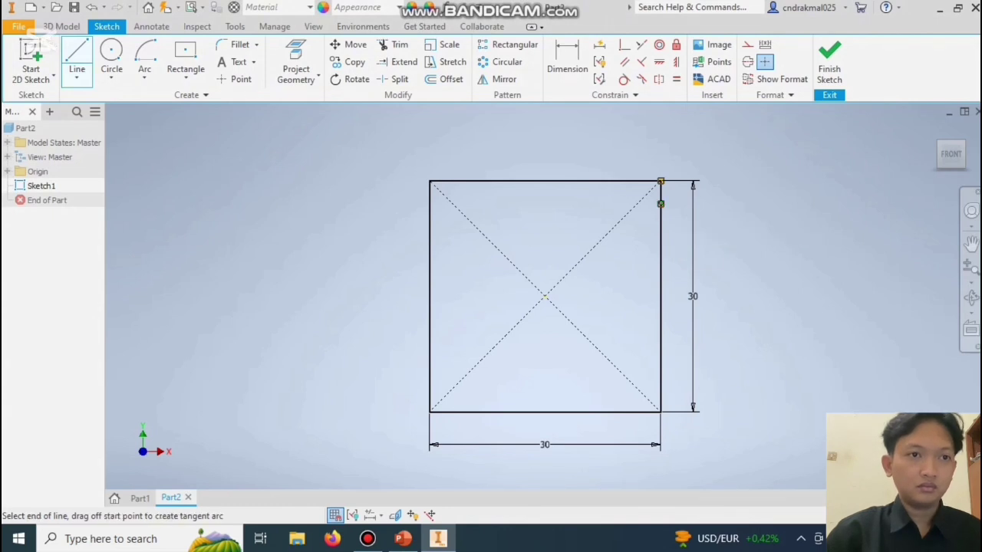
type("3")
key("Return")
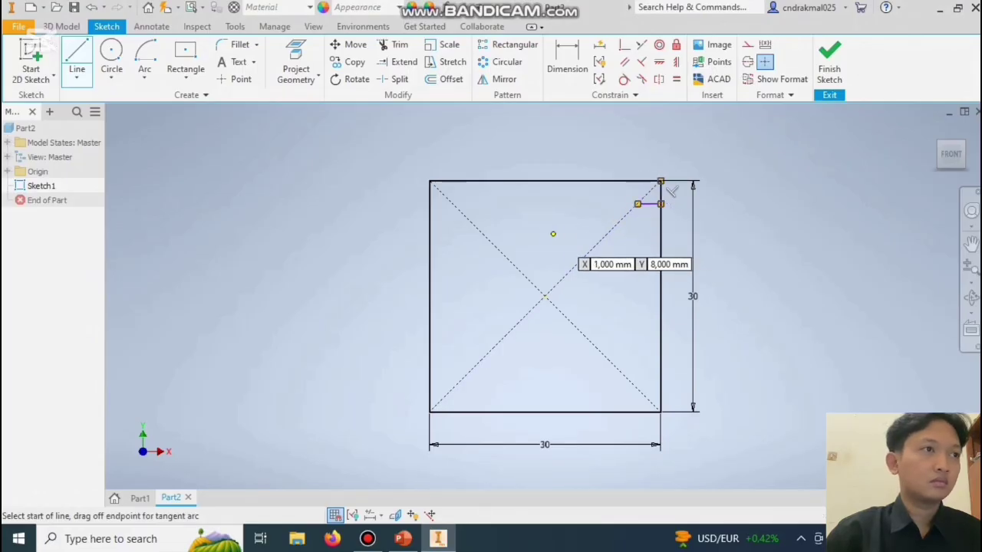
right_click(545, 232)
left_click(477, 230)
Draw a 2.5 mm diameter centre-point circle at the inner end of the short horizontal line.
left_click(111, 62)
left_click(638, 204)
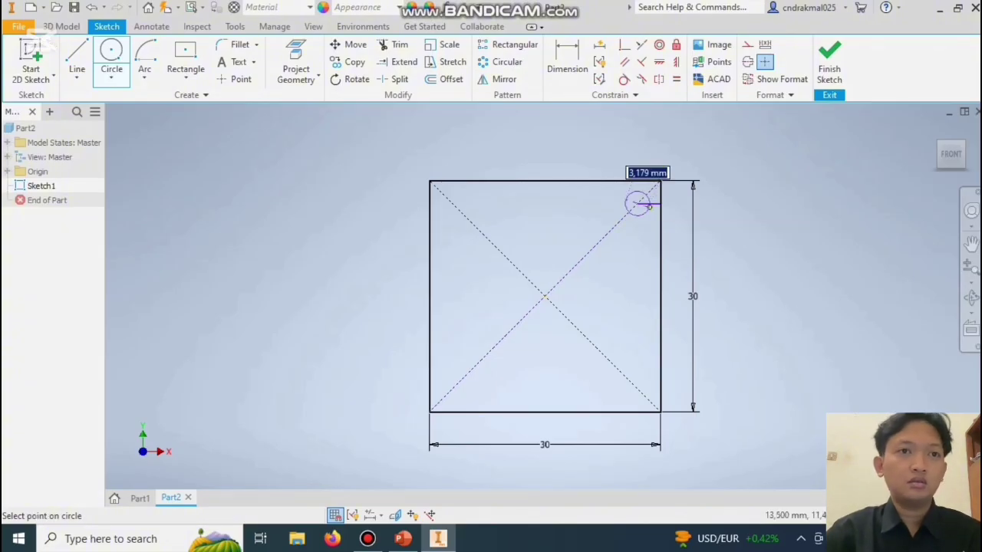
type("2,5")
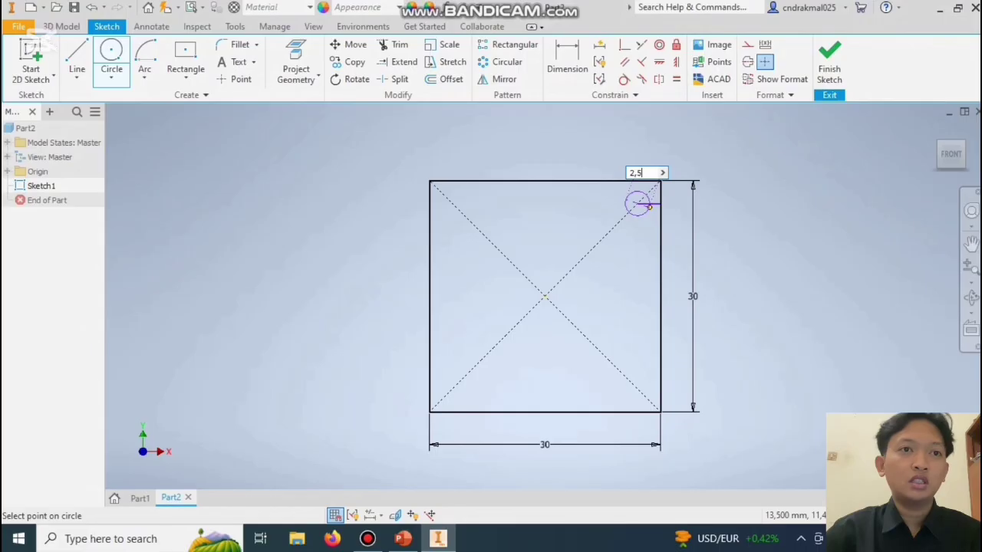
key("Return")
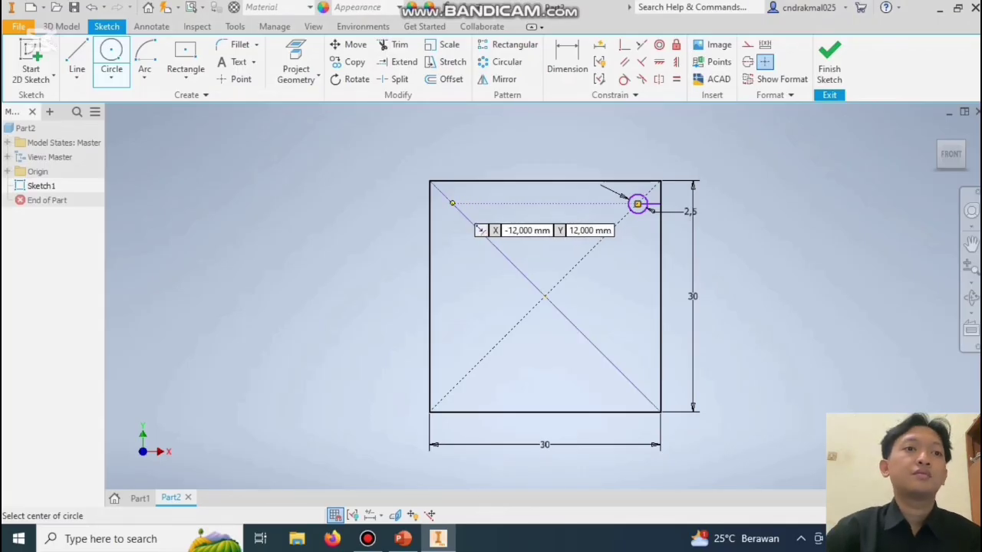
Draw 2.5 mm diameter circles on the diagonals near the upper-left and lower-left corners, centred at (-12, 12) mm and (-12, -12) mm.
left_click(452, 203)
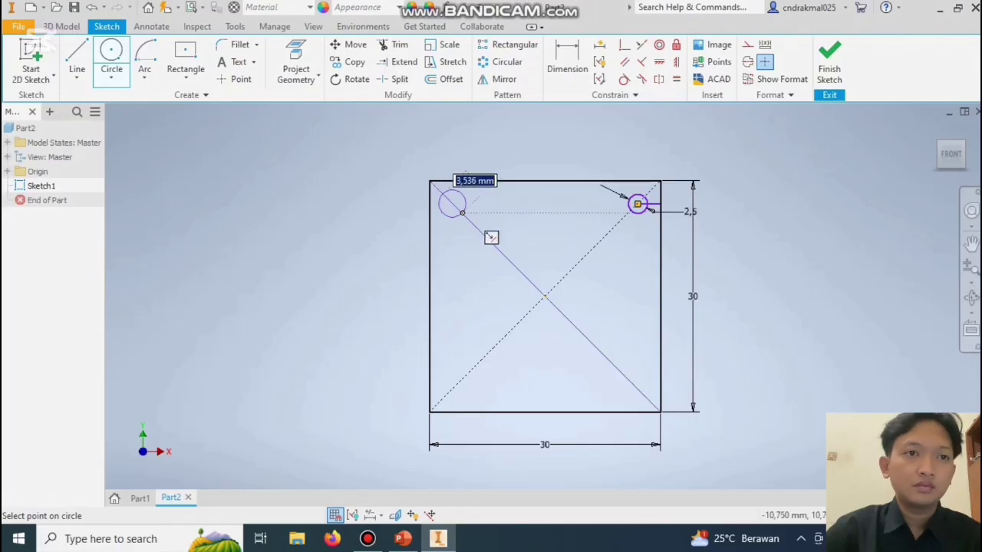
type("2,5")
key("Return")
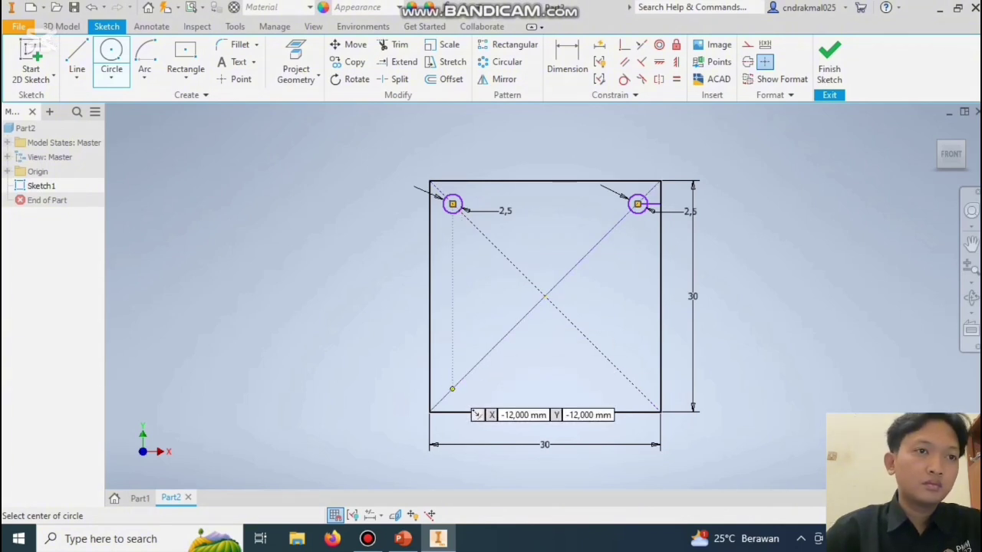
left_click(453, 389)
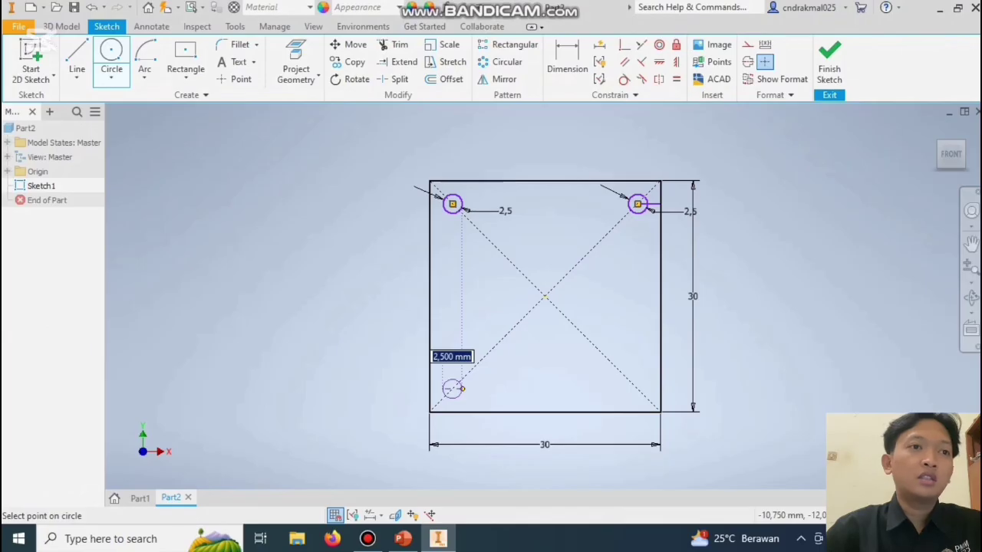
type("2,5")
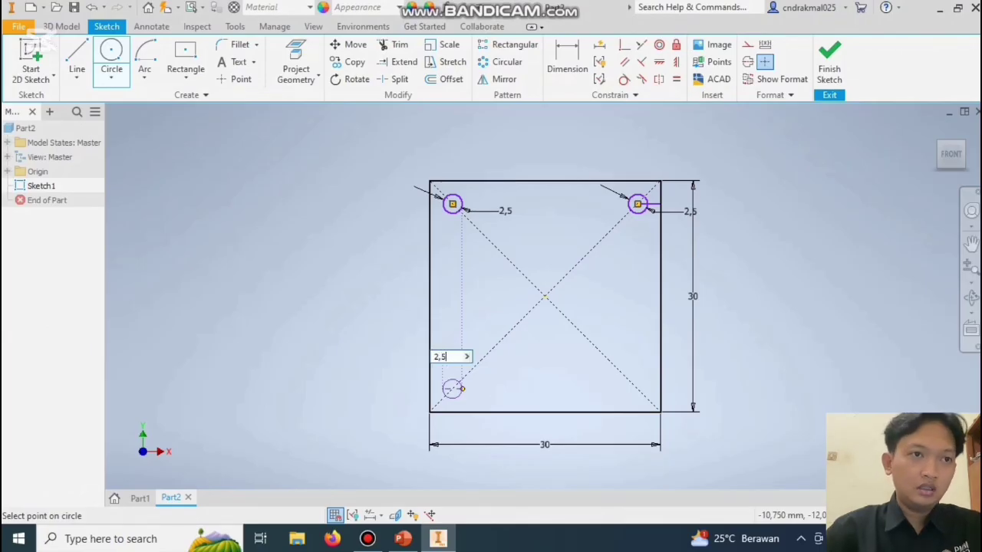
key("Return")
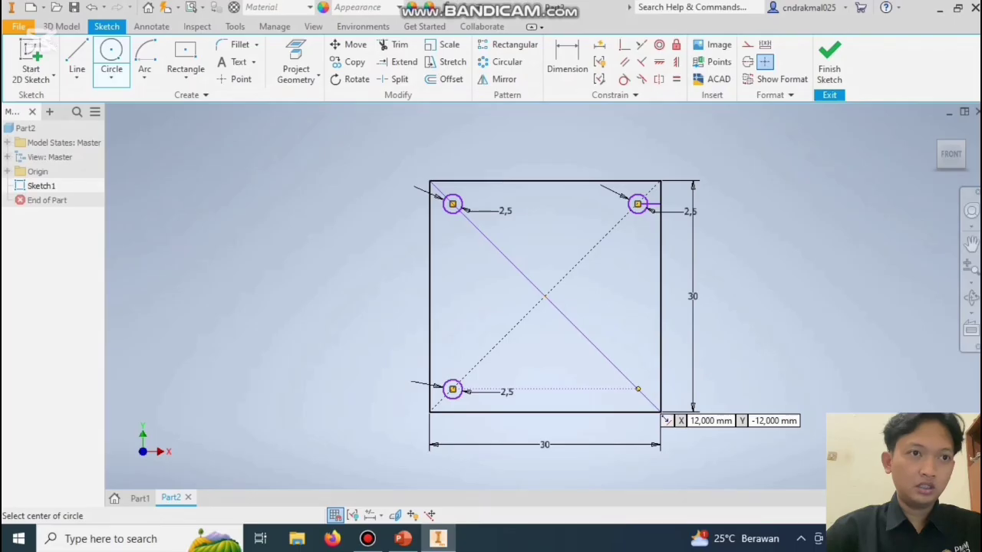
Draw a 2.5 mm diameter circle near the lower-right corner, centred at (12, -12) mm, and finish the Circle command.
left_click(638, 389)
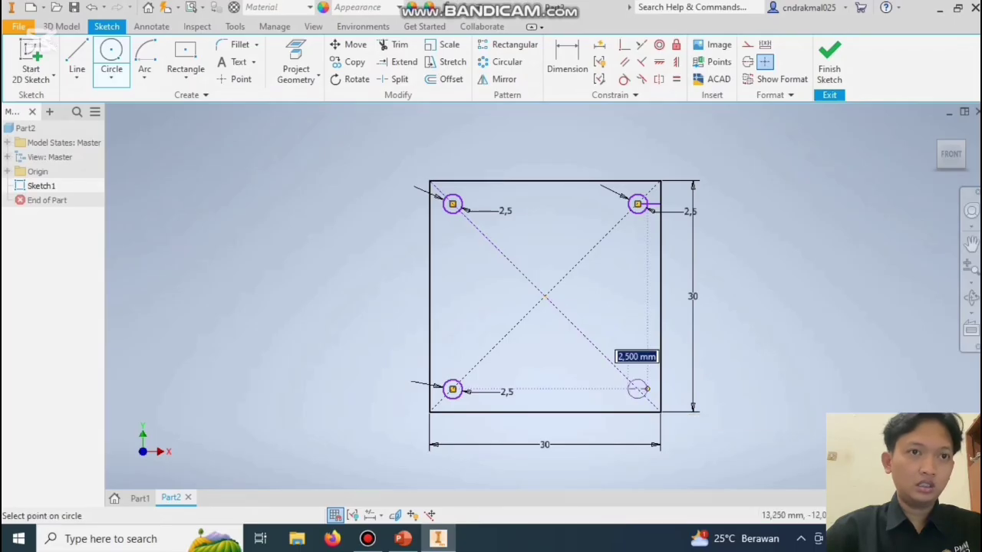
type("2")
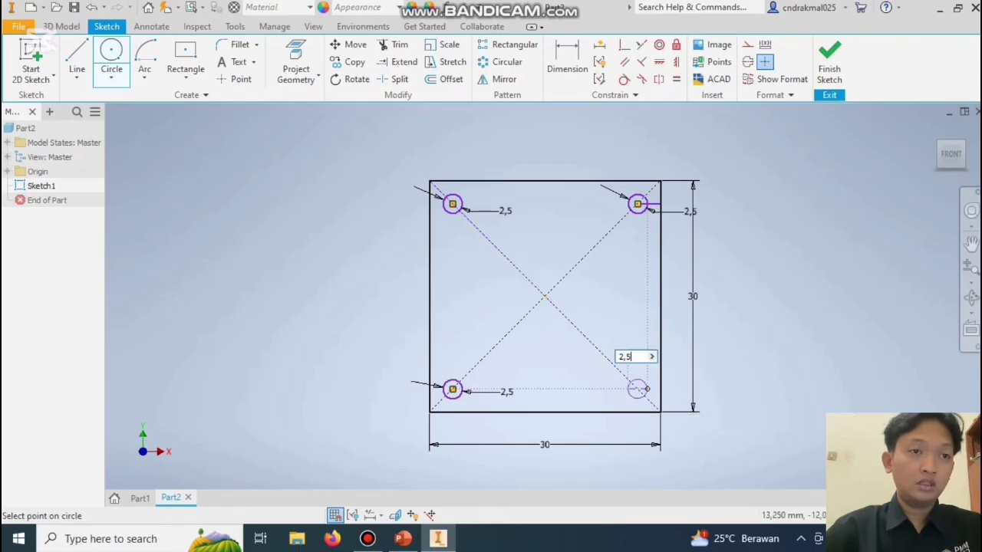
type(",5")
key("Return")
right_click(398, 257)
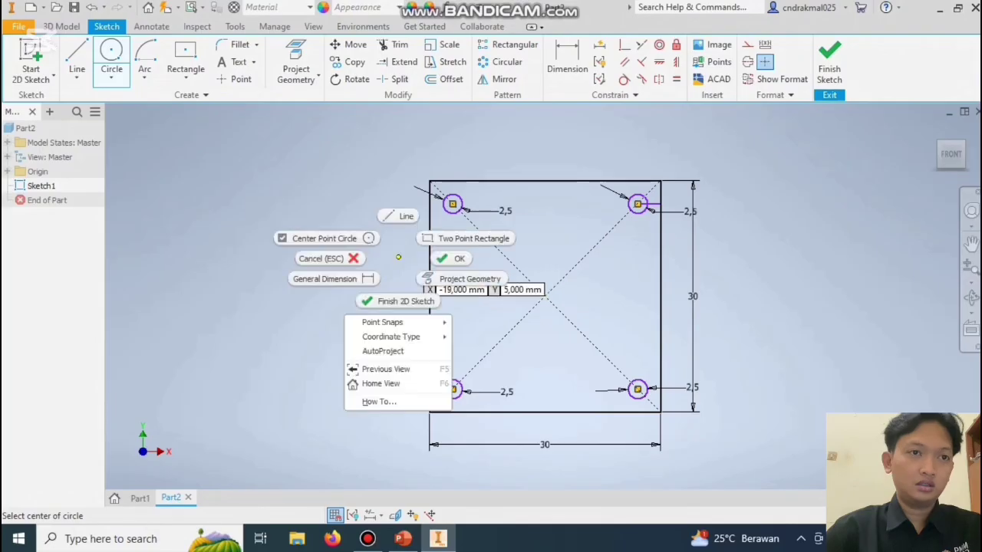
left_click(322, 259)
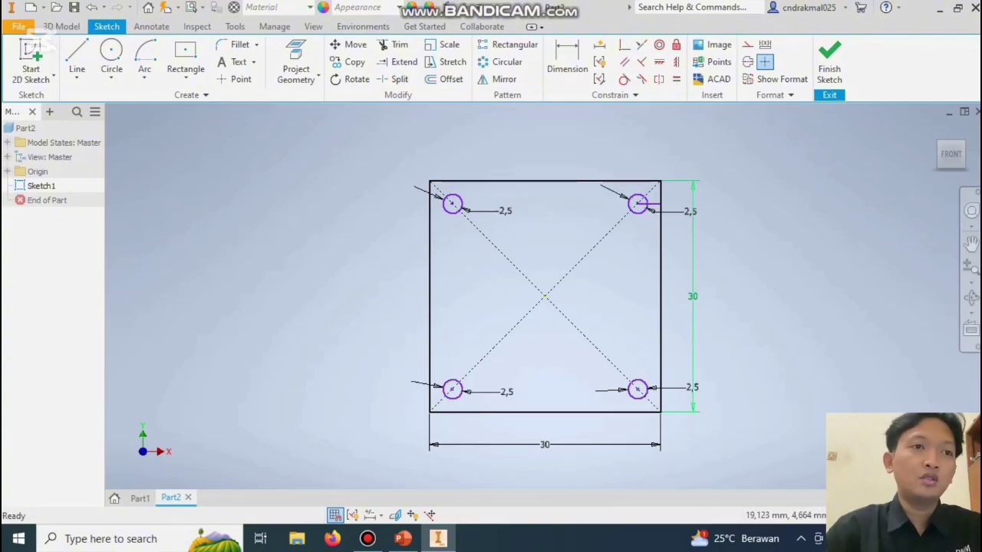
Delete the square's vertical 30 mm dimension and the diameter dimensions of the two upper circles.
right_click(692, 224)
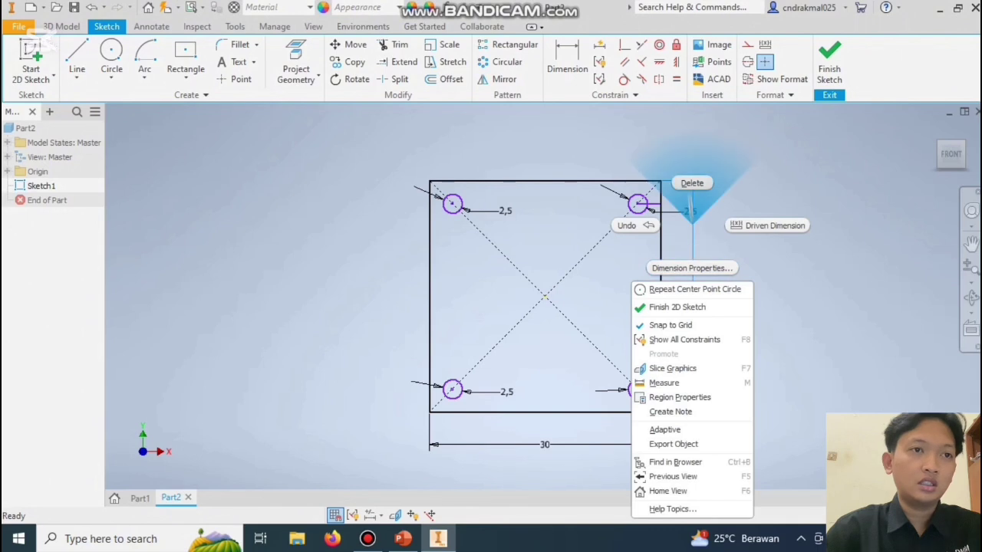
left_click(692, 187)
right_click(652, 202)
key("Escape")
right_click(480, 195)
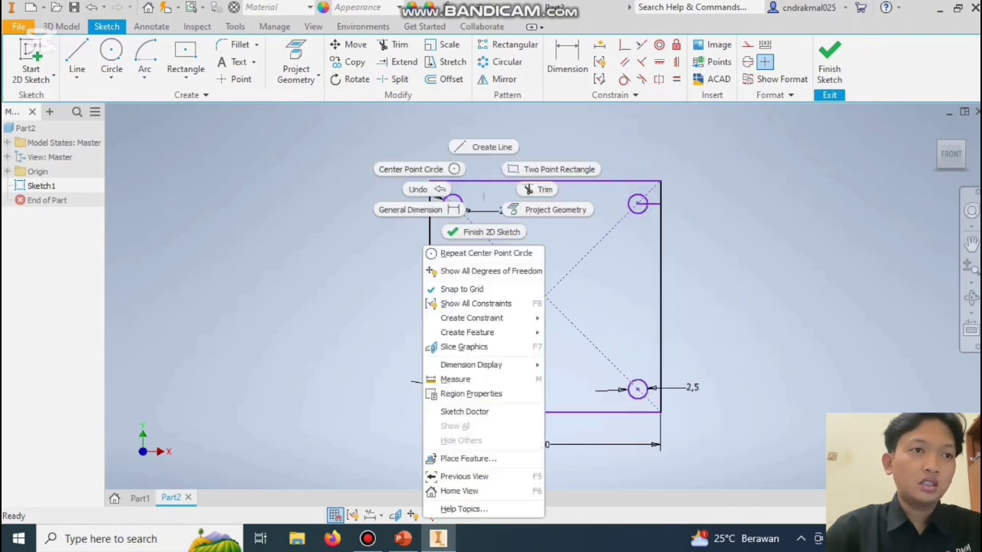
left_click(484, 197)
right_click(489, 211)
left_click(488, 170)
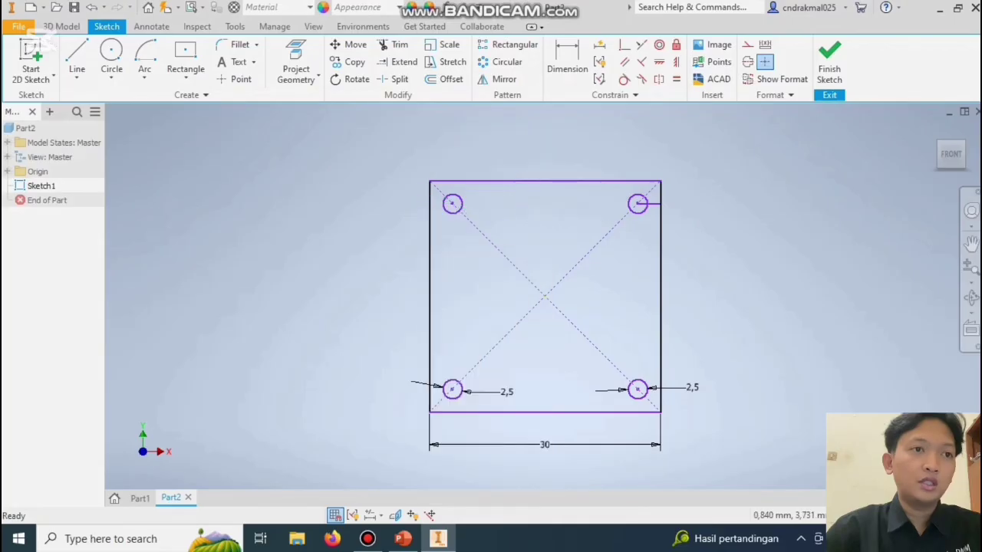
Delete the diameter dimensions of the two lower circles and the square's horizontal 30 mm dimension.
right_click(686, 388)
left_click(686, 342)
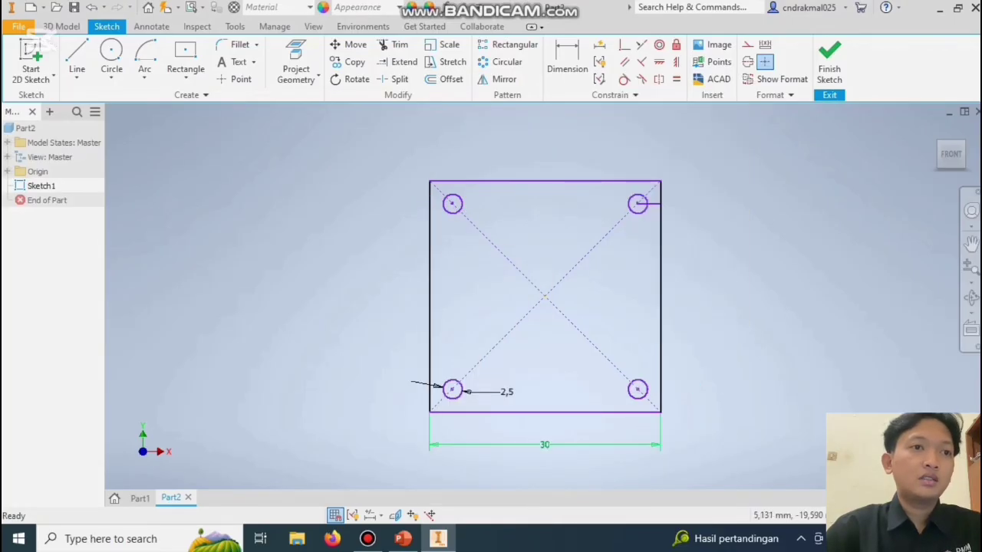
right_click(588, 444)
left_click(586, 401)
right_click(503, 392)
left_click(499, 351)
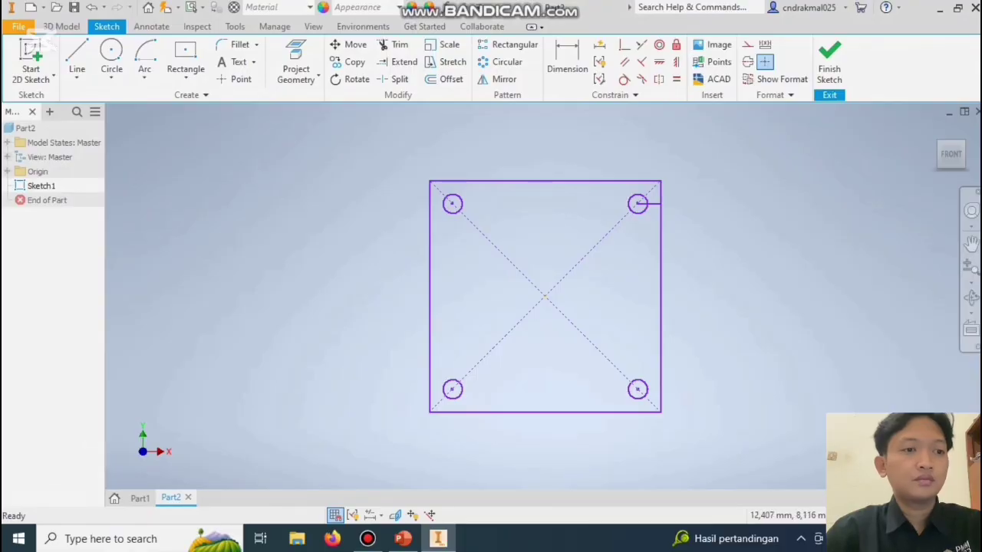
Trim the short horizontal line at the upper-right circle, both inside the circle and between it and the square's right edge.
scroll(647, 228, "up", 5)
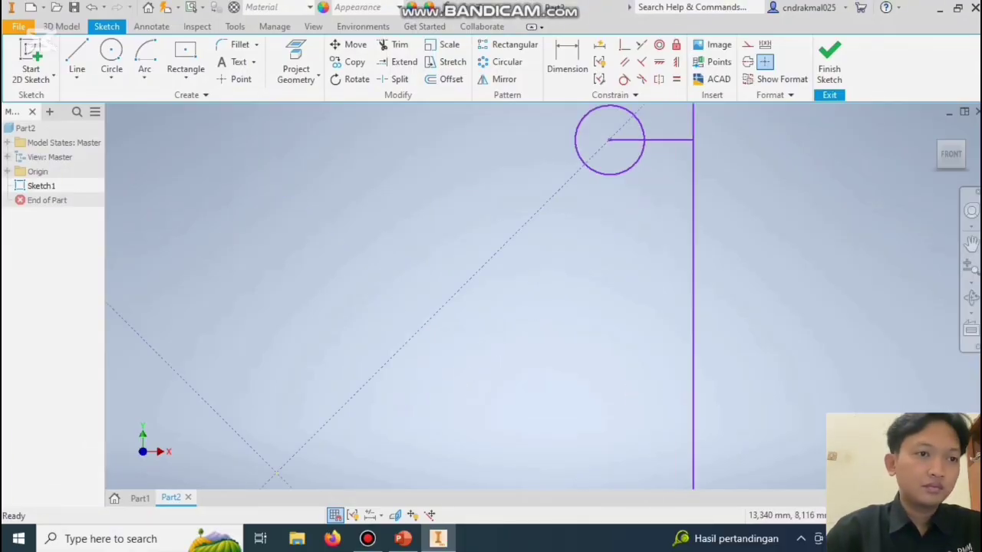
scroll(664, 139, "down", 5)
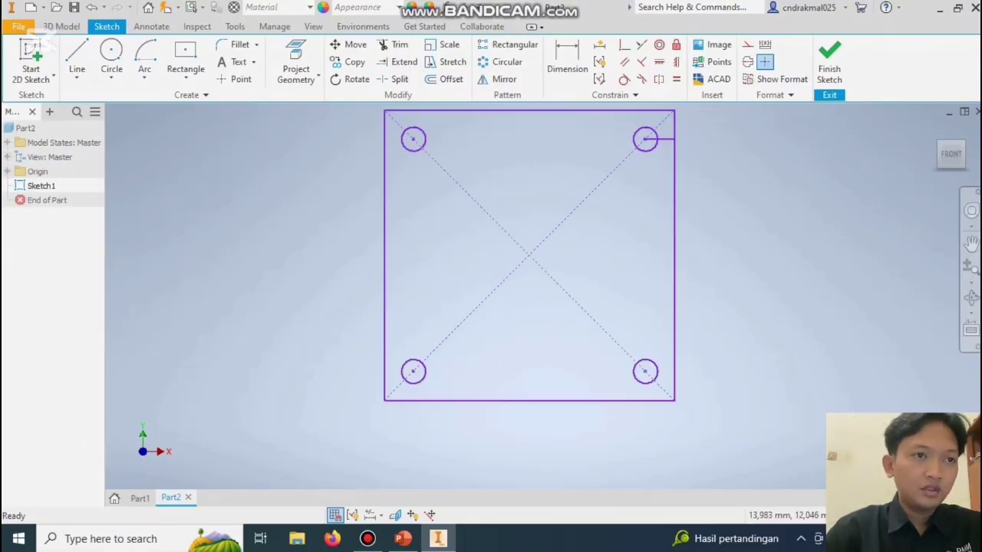
scroll(564, 376, "up", 1)
scroll(556, 387, "down", 3)
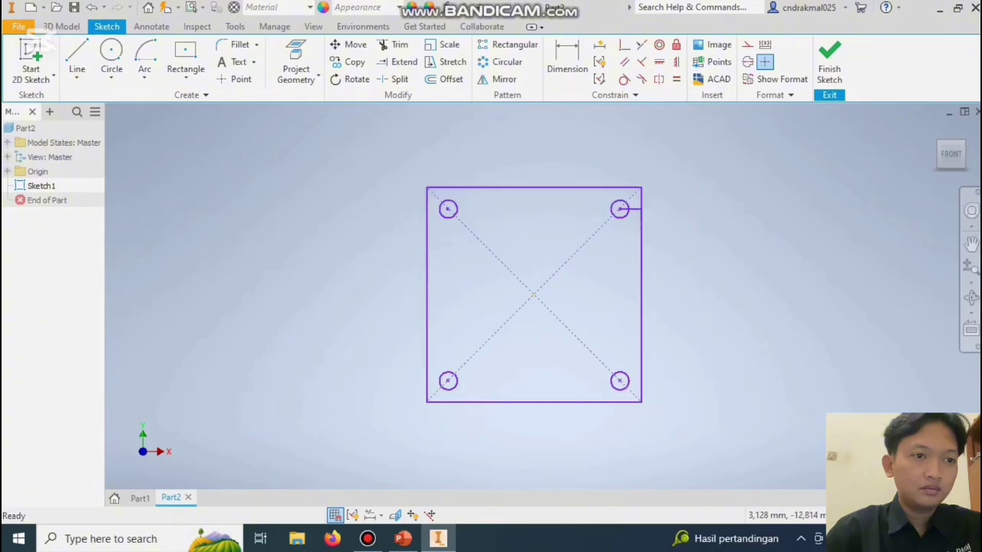
scroll(625, 209, "up", 3)
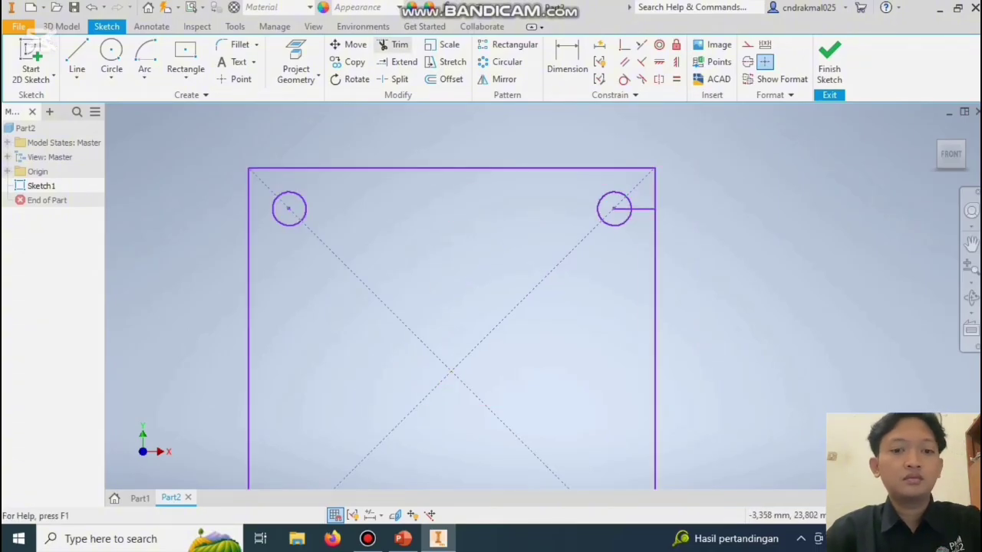
left_click(394, 45)
scroll(632, 195, "up", 3)
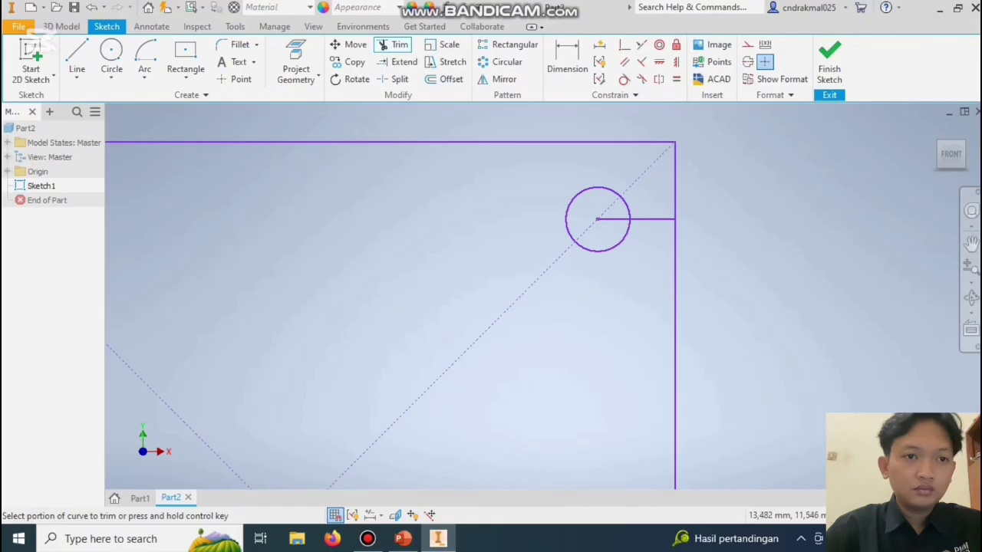
left_click(612, 220)
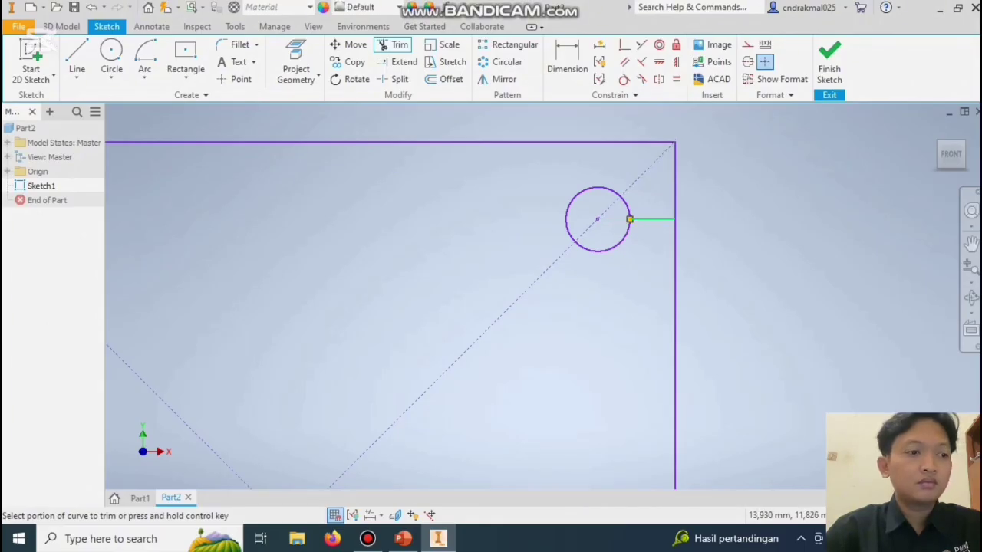
left_click(652, 219)
scroll(639, 236, "down", 5)
right_click(555, 252)
left_click(482, 251)
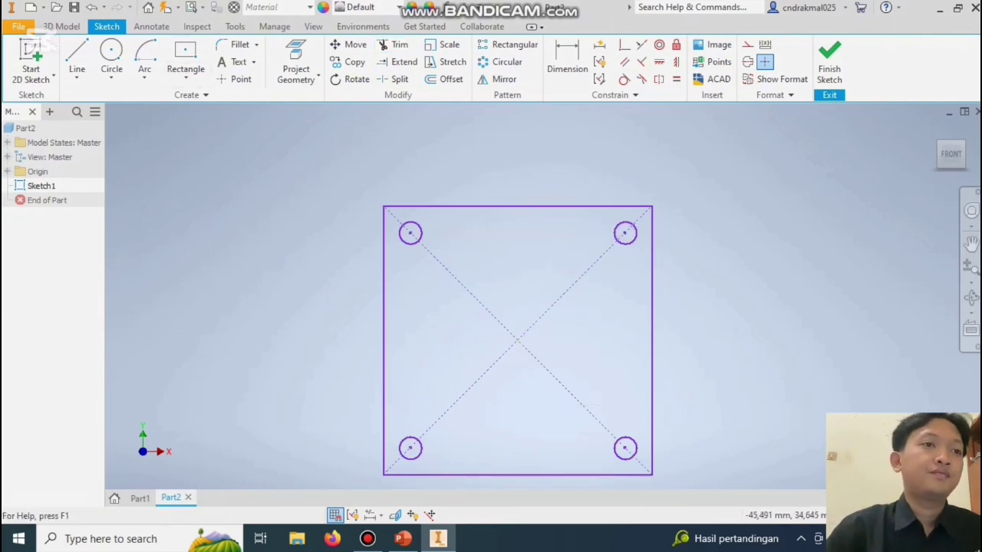
Undo the last trim and delete the short horizontal line between the upper-right circle and the square's right edge.
left_click(91, 7)
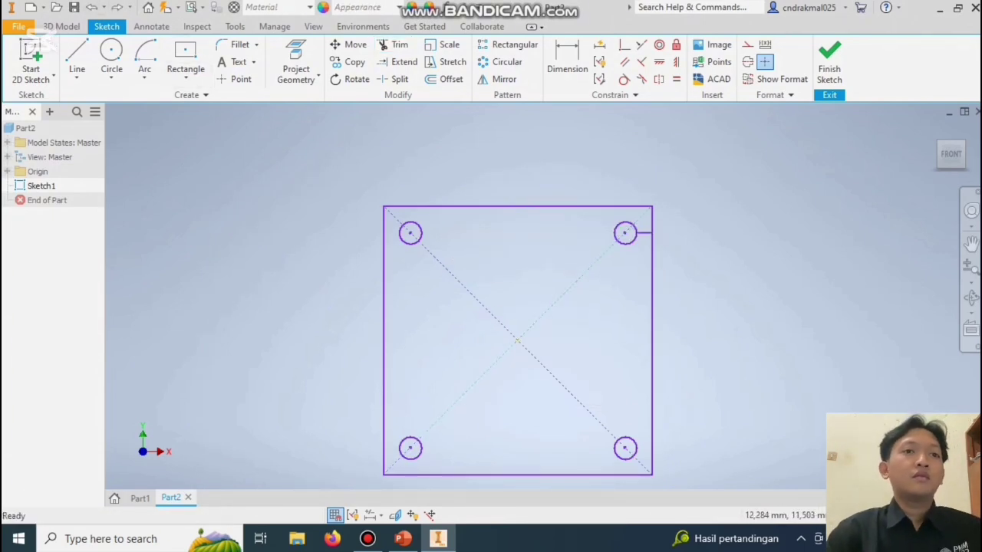
scroll(627, 237, "up", 3)
right_click(656, 229)
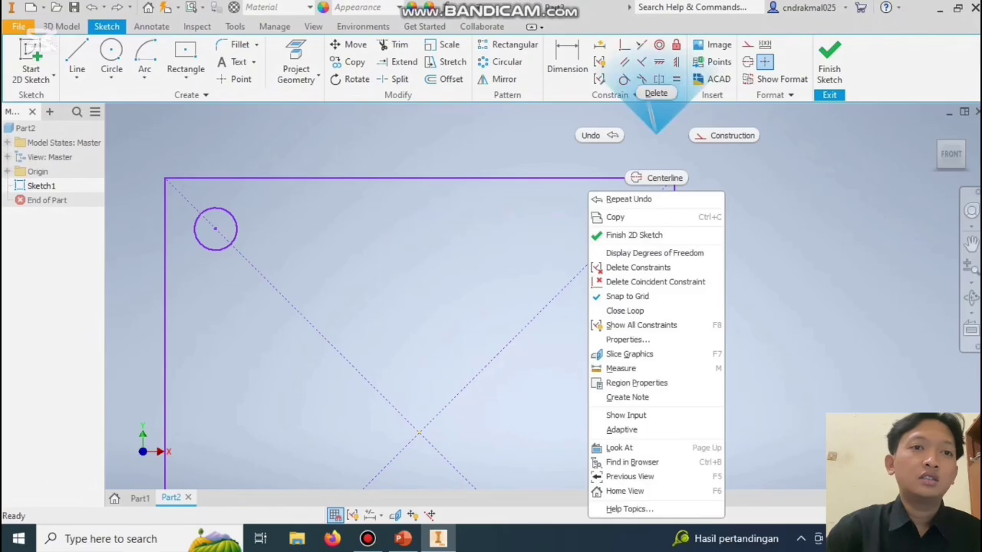
left_click(650, 93)
scroll(415, 299, "up", 3)
scroll(415, 299, "down", 4)
scroll(399, 286, "down", 4)
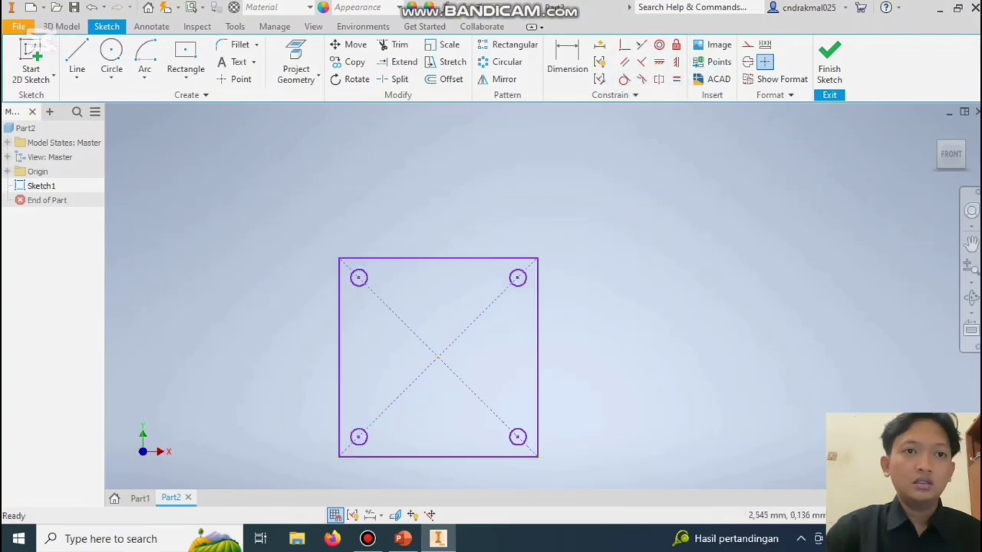
scroll(334, 453, "up", 5)
scroll(328, 445, "down", 3)
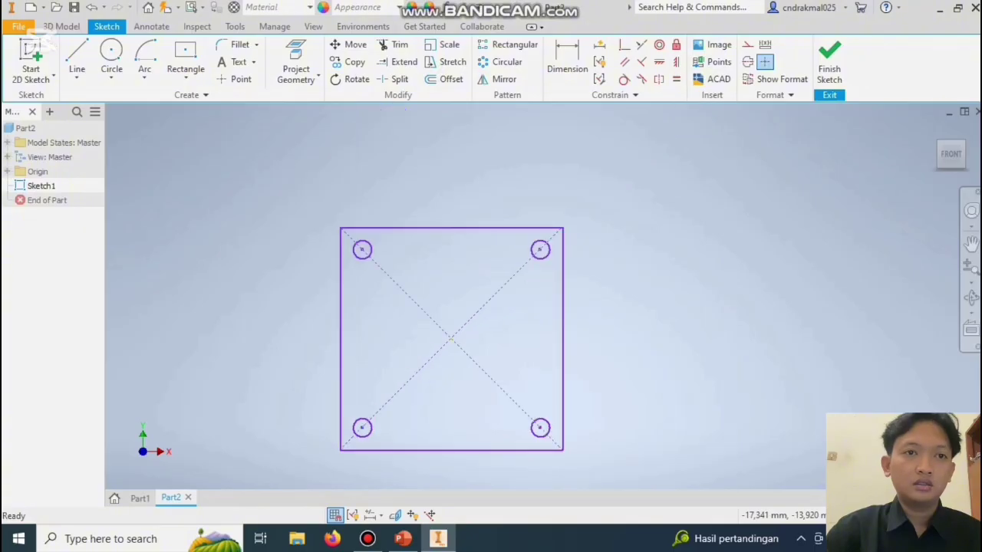
Draw a 12 mm diameter center-point circle at the square's centre and finish the Circle command.
left_click(112, 75)
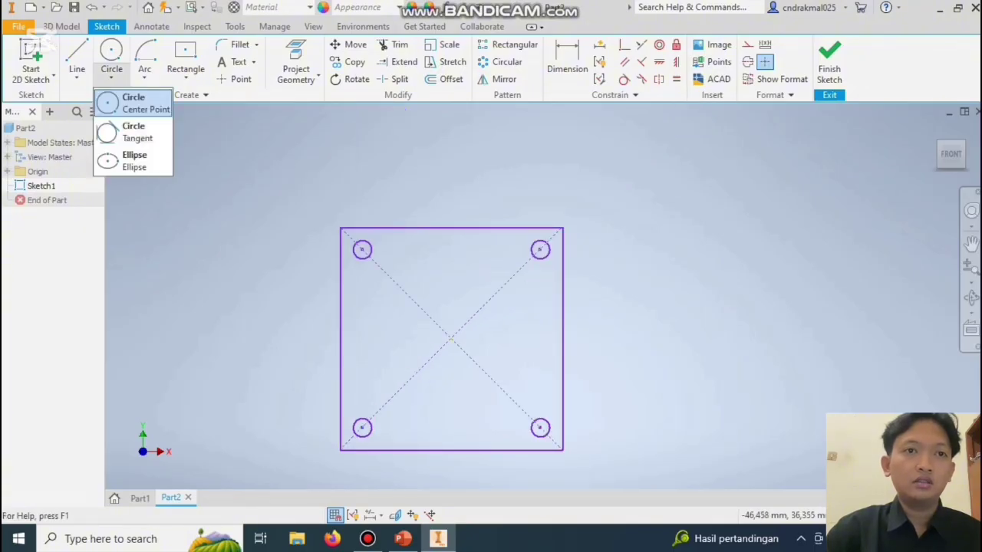
left_click(135, 103)
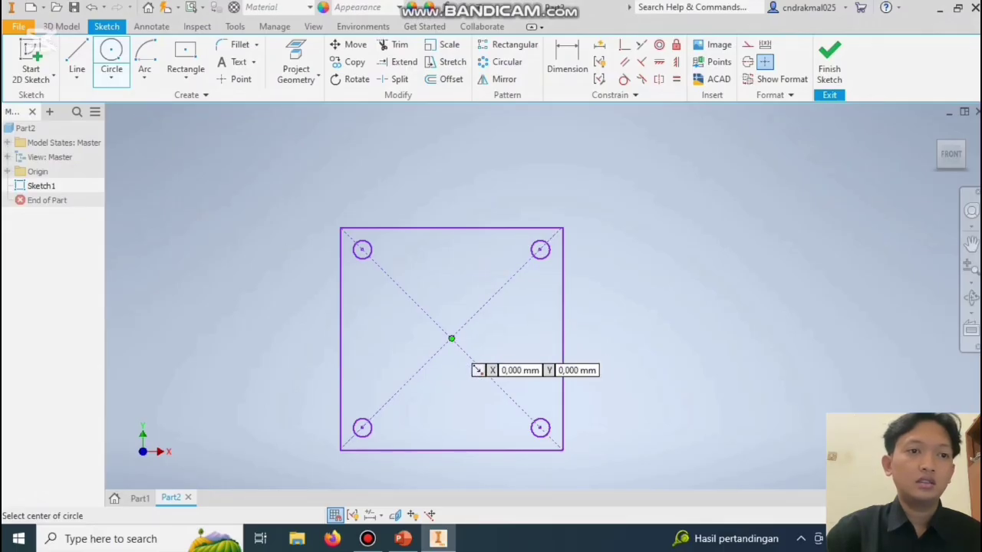
left_click(451, 338)
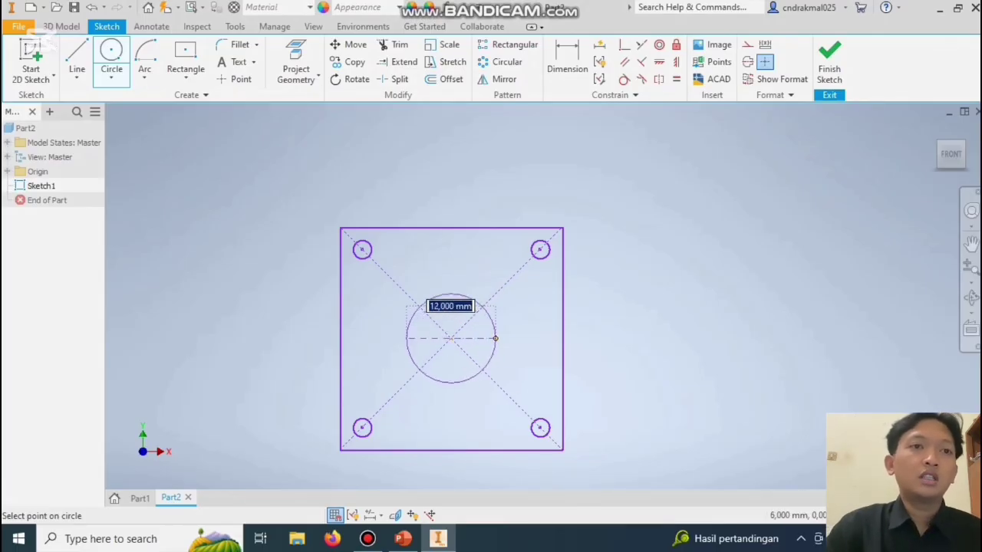
left_click(496, 339)
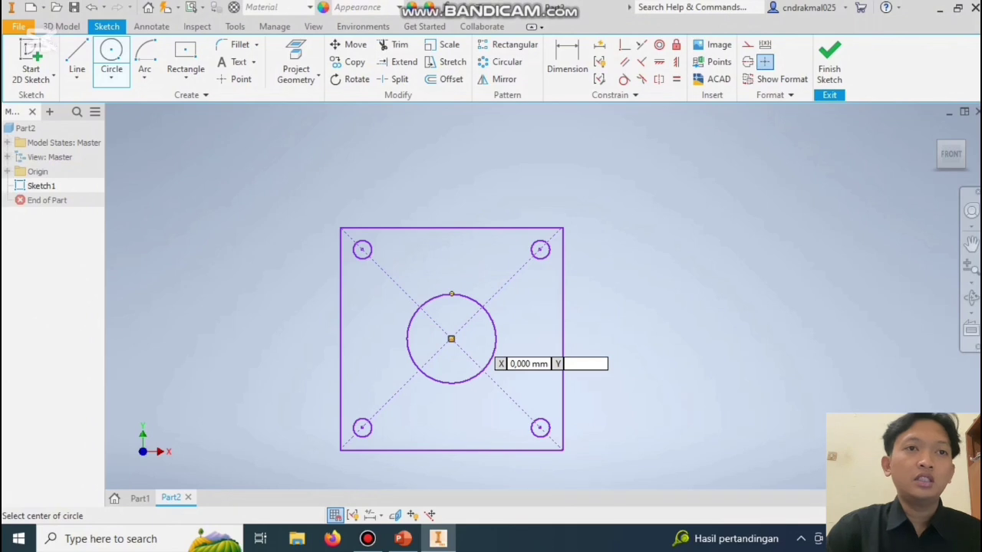
right_click(377, 190)
key("Escape")
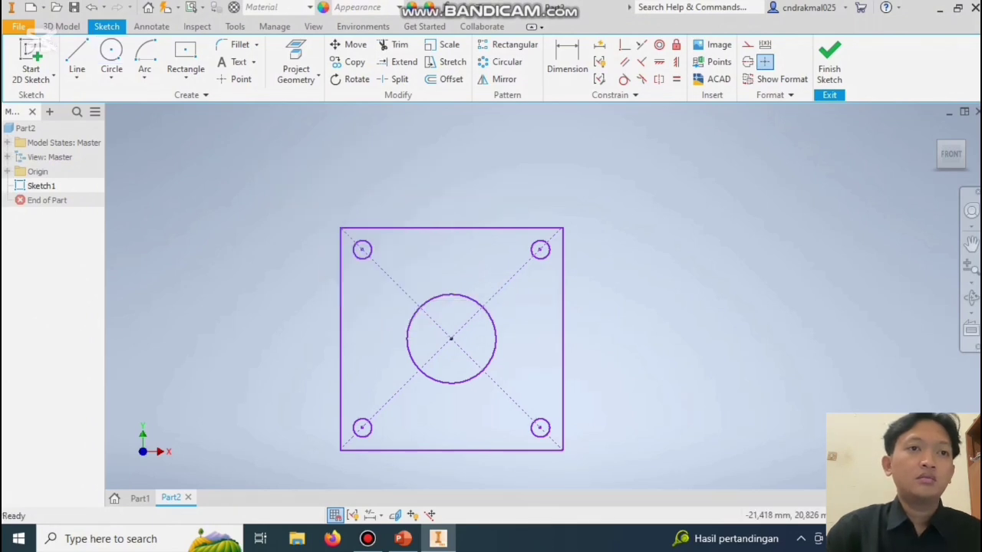
Draw a 30 mm by 3 mm strip of lines above the square's top edge, joining its two upper corners.
left_click(77, 55)
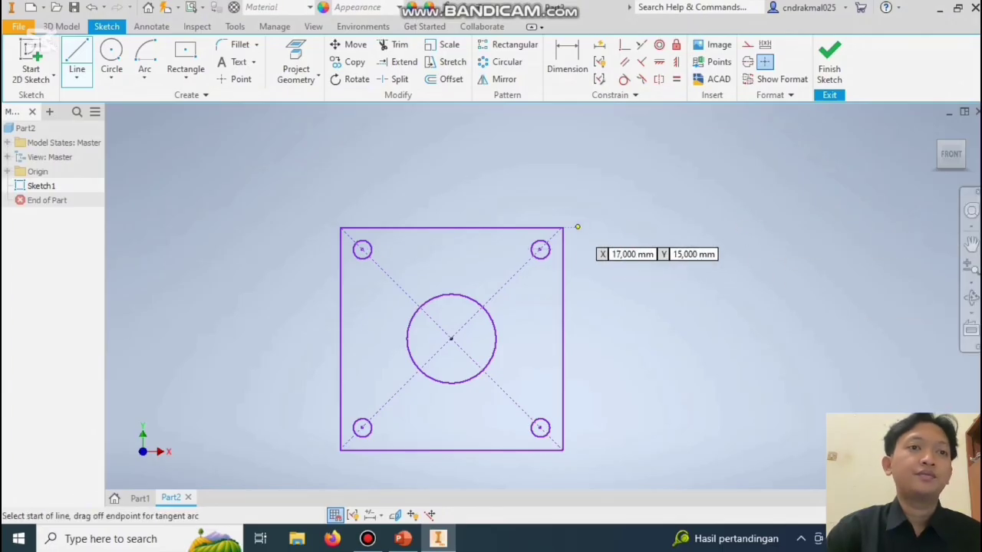
left_click(562, 227)
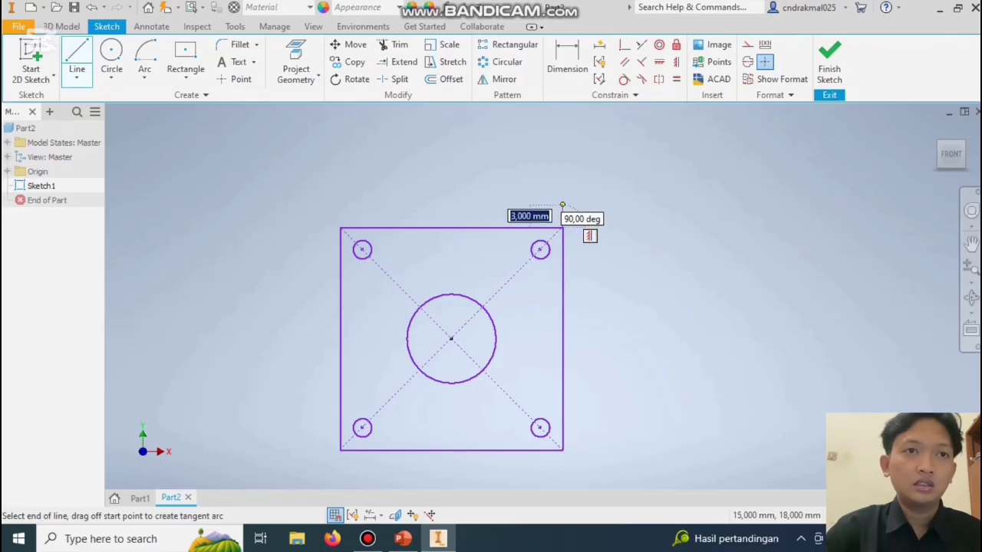
left_click(562, 206)
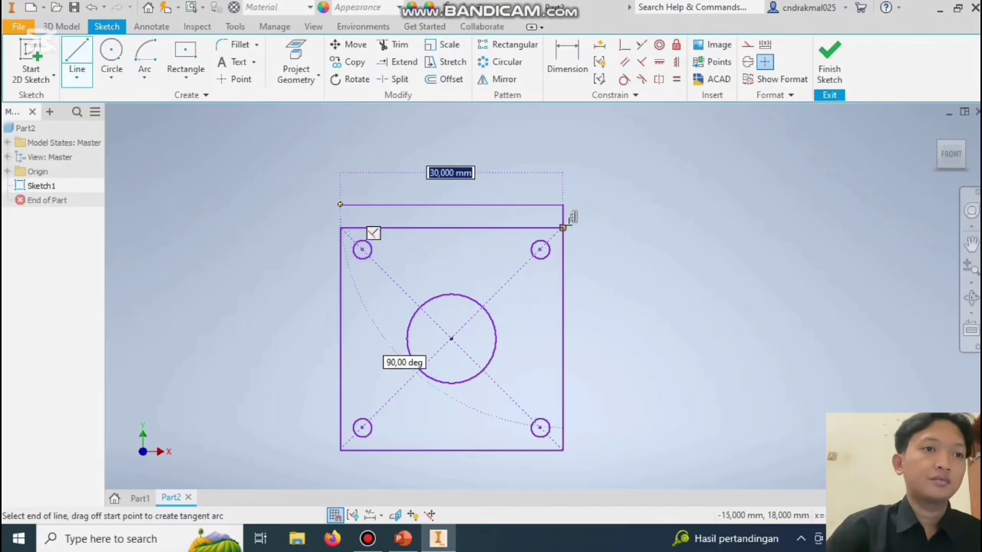
left_click(340, 205)
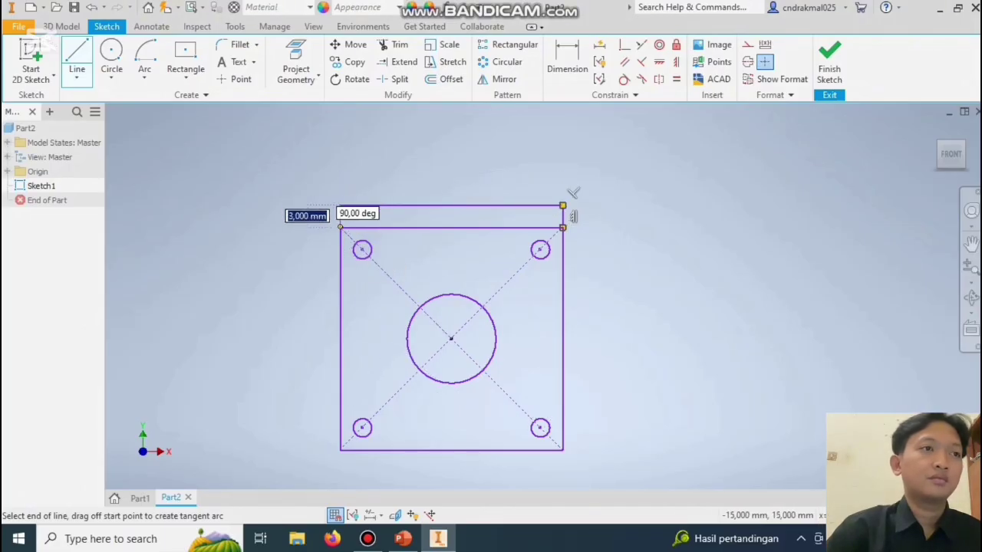
left_click(340, 227)
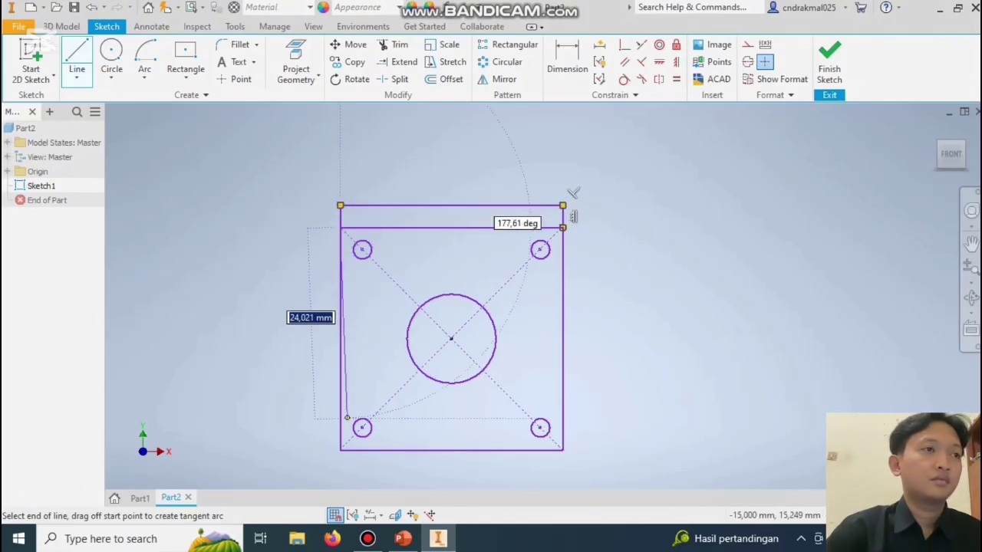
right_click(236, 286)
left_click(162, 283)
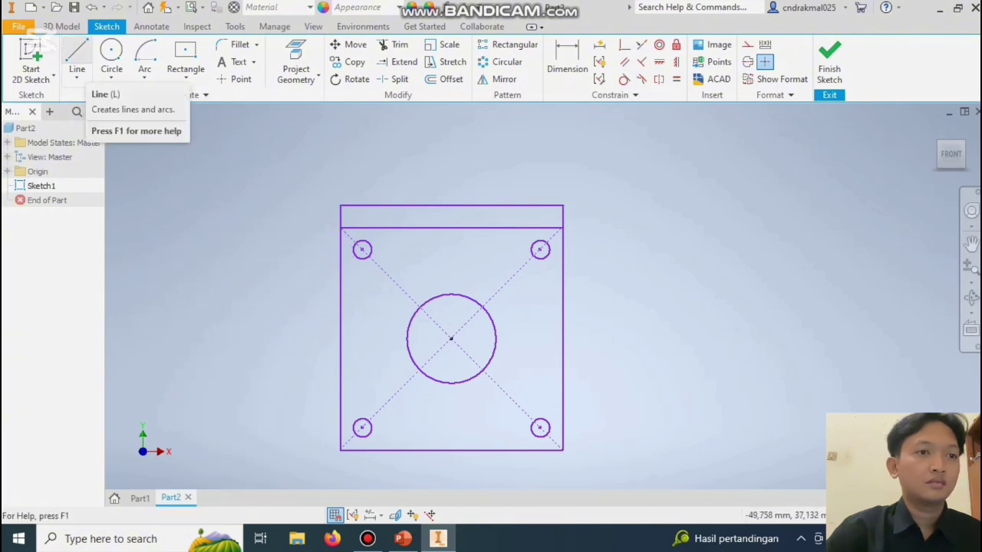
Draw a 30 mm by 3 mm strip of lines below the square's bottom edge, joining its two lower corners.
left_click(77, 62)
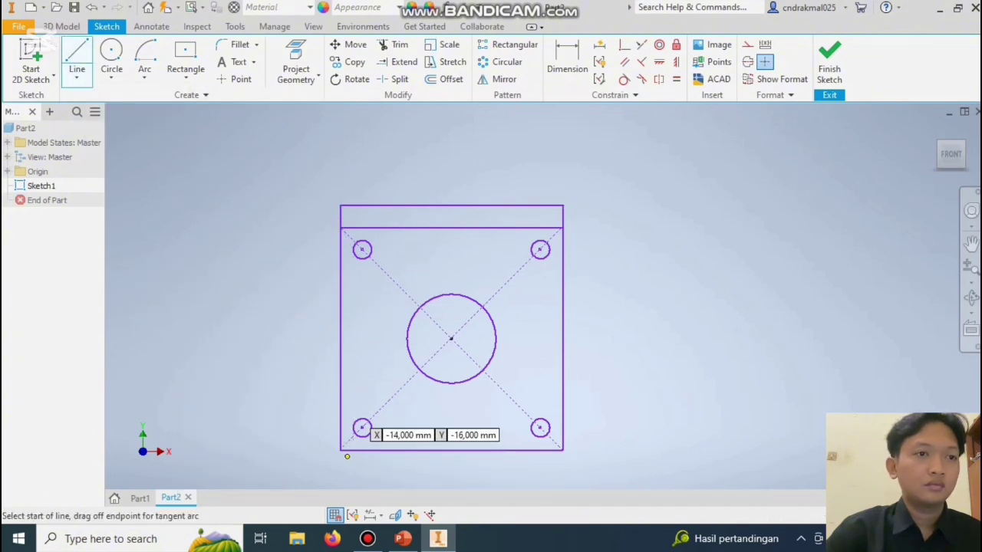
left_click(340, 449)
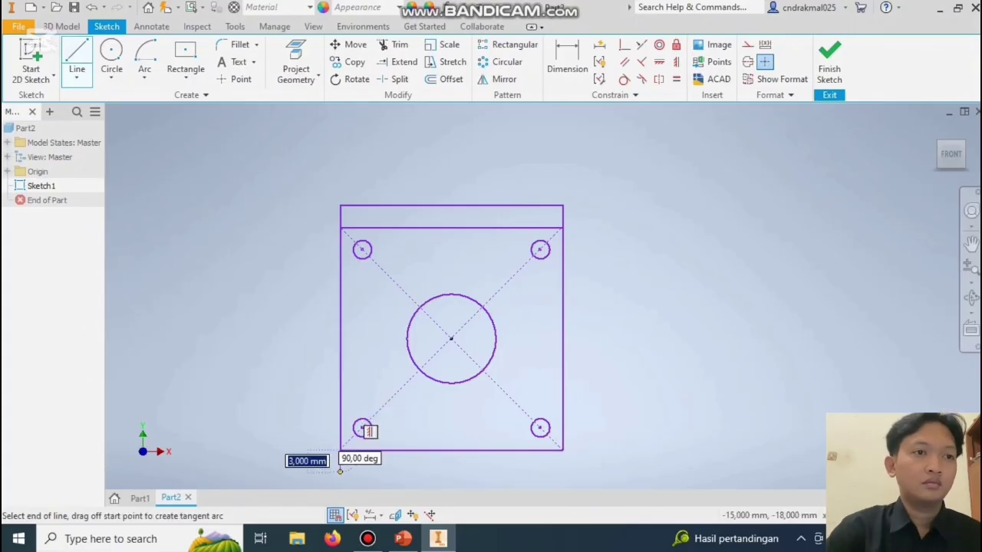
left_click(340, 471)
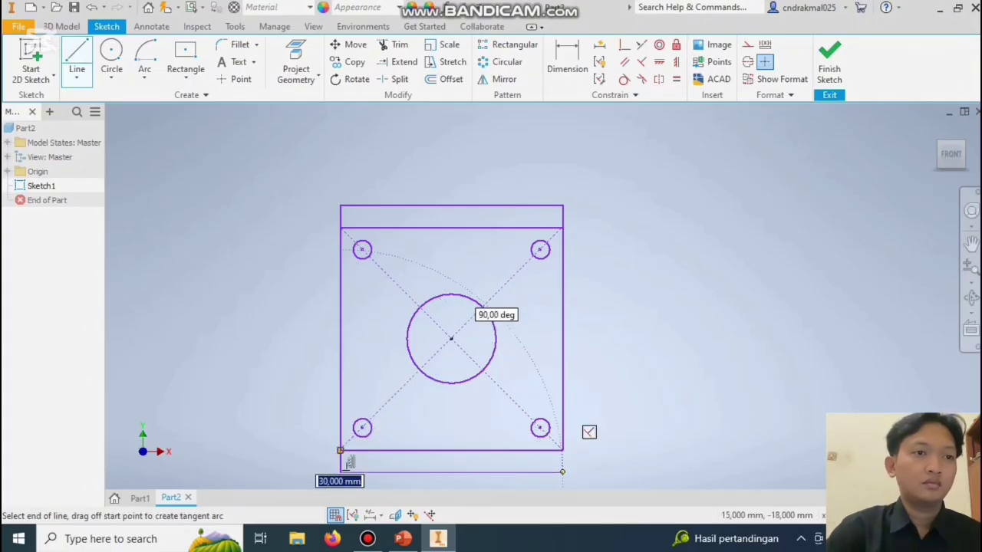
left_click(563, 471)
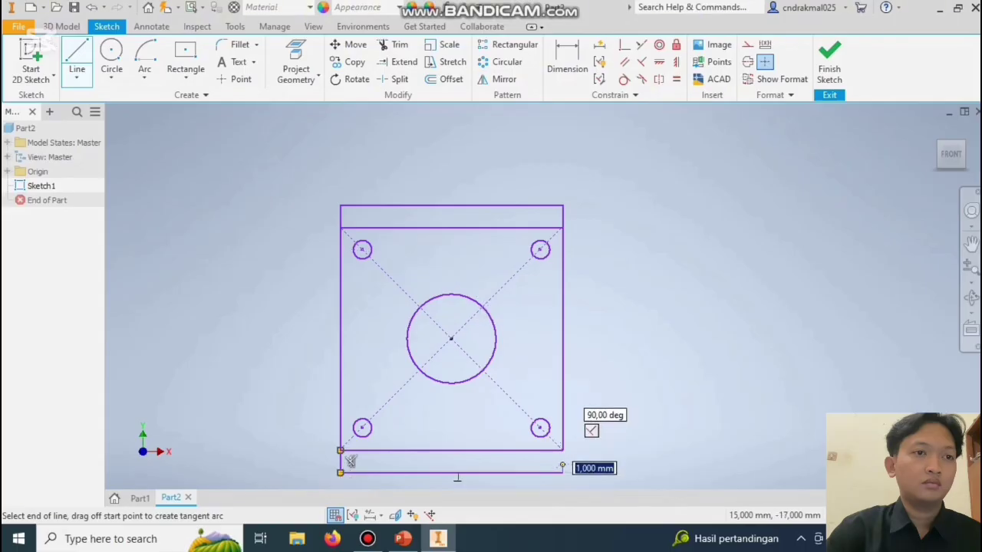
right_click(618, 350)
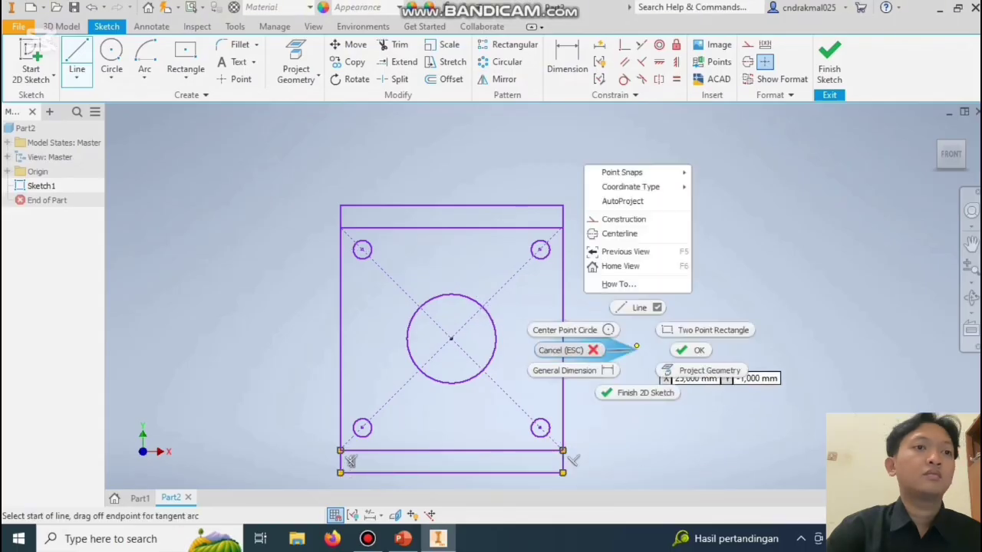
left_click(637, 347)
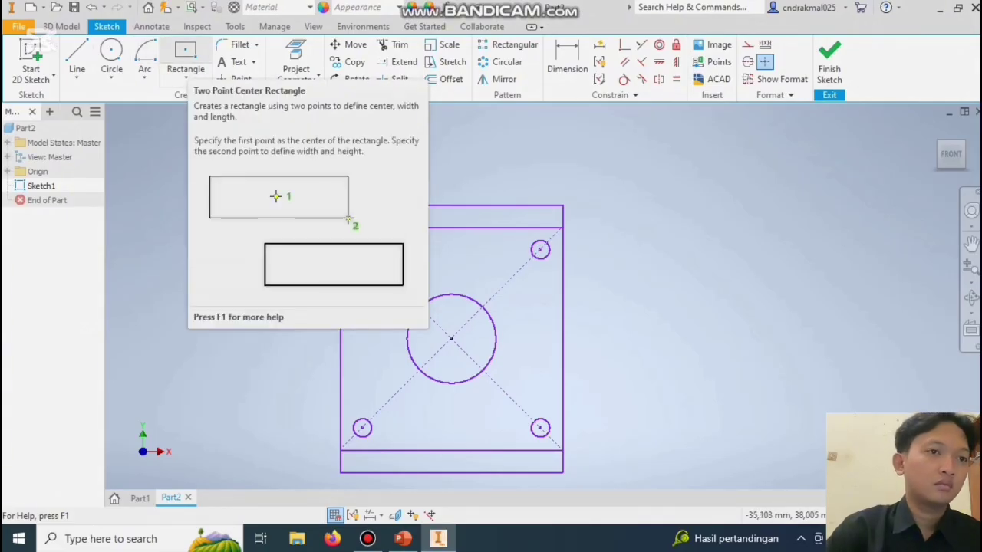
left_click(186, 78)
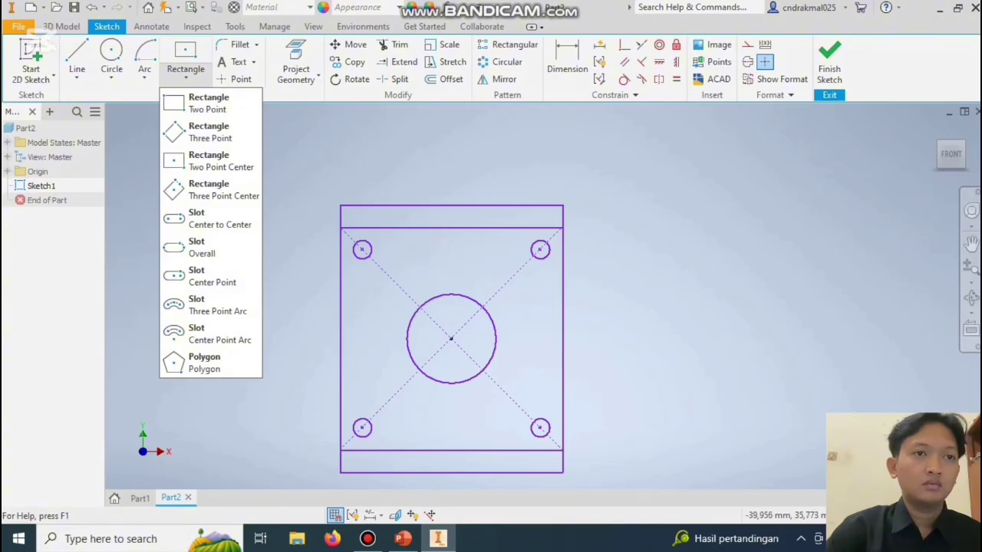
left_click(144, 77)
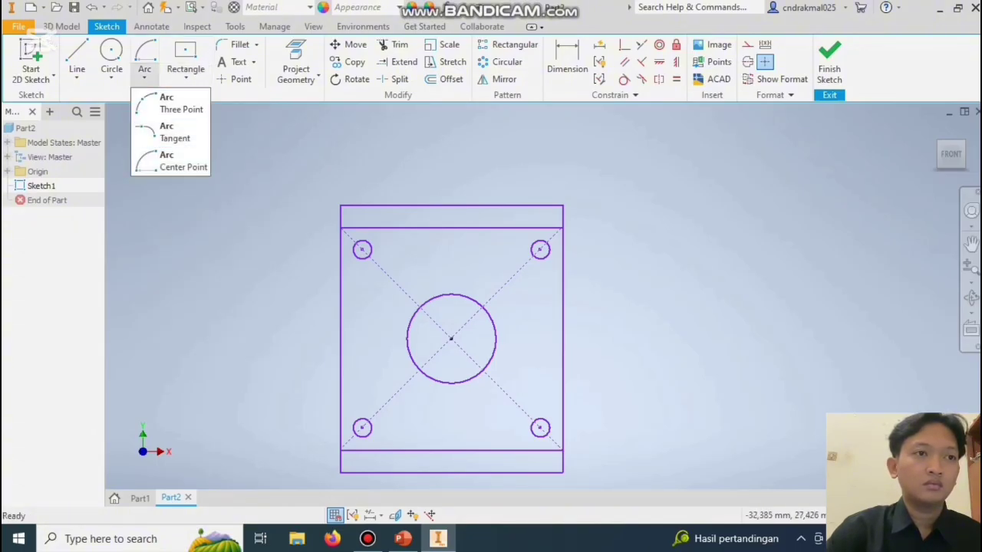
key("Escape")
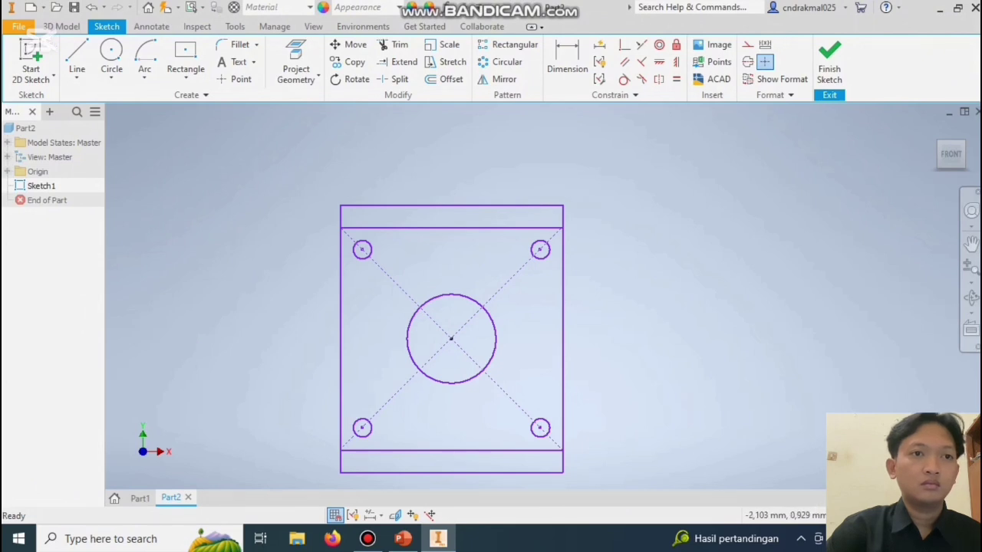
scroll(420, 341, "up", 3)
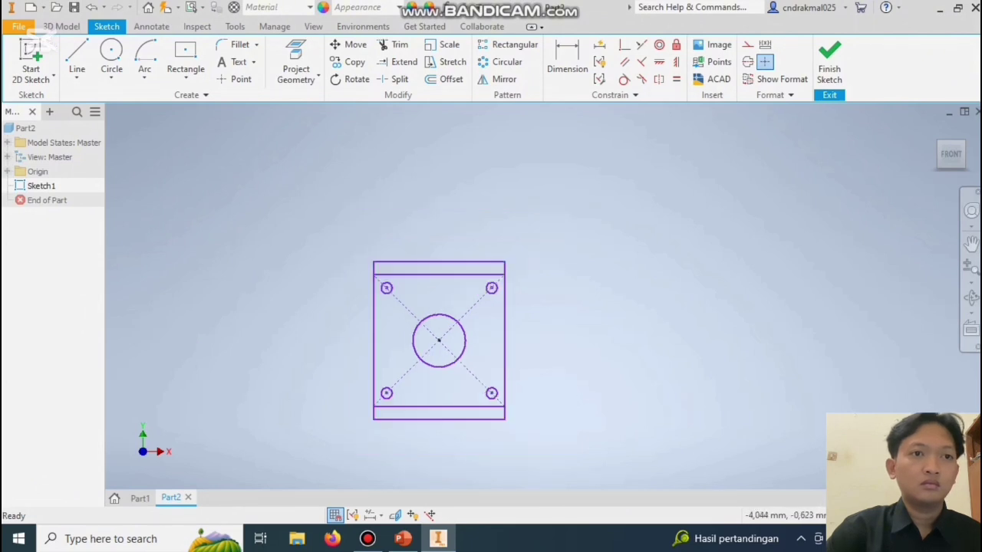
scroll(340, 467, "down", 4)
scroll(340, 468, "up", 2)
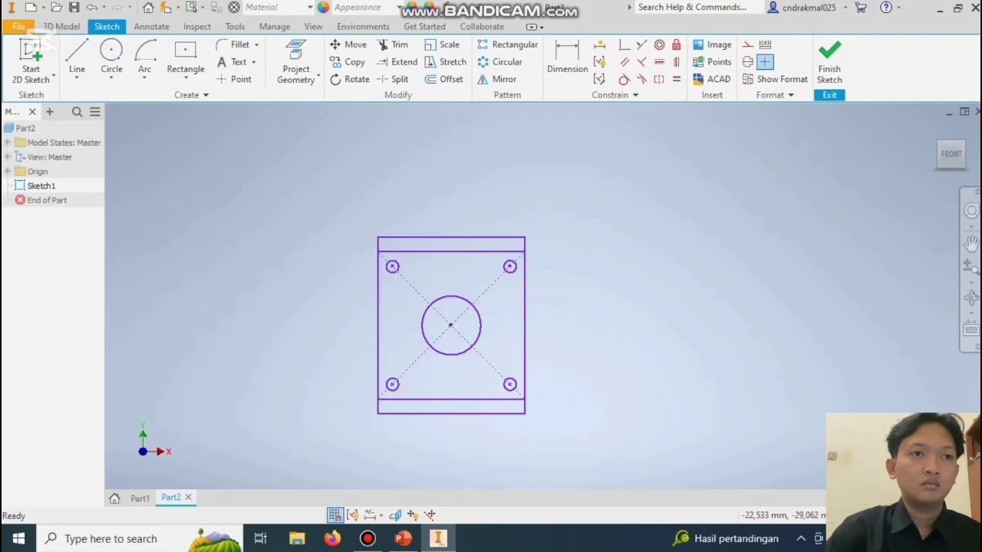
scroll(389, 322, "down", 3)
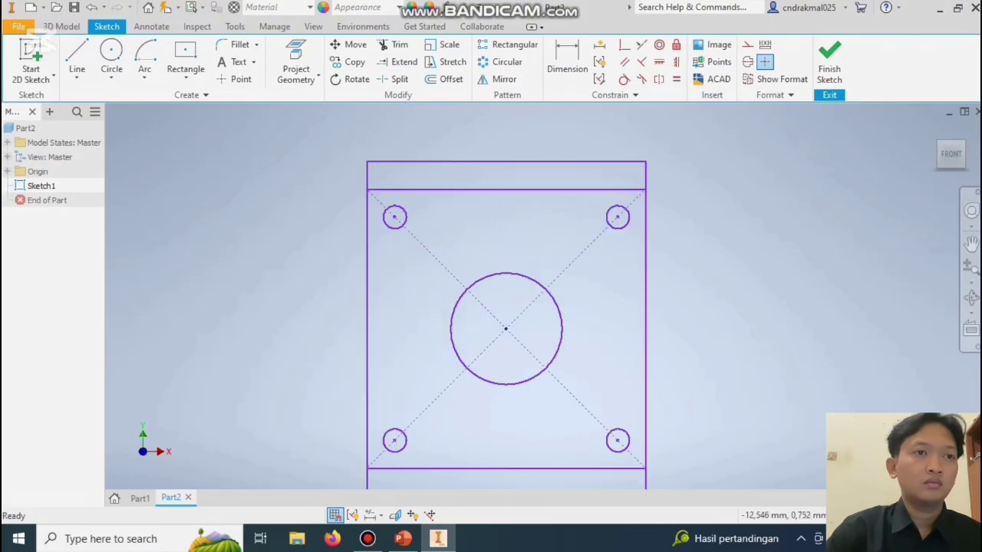
scroll(388, 317, "up", 2)
scroll(360, 443, "down", 3)
scroll(359, 443, "up", 2)
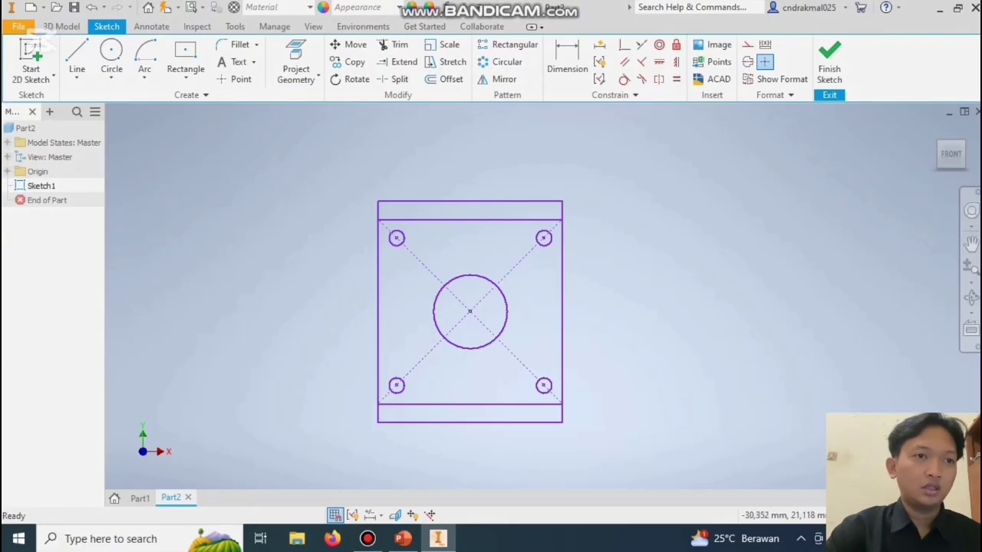
left_click_drag(307, 162, 643, 447)
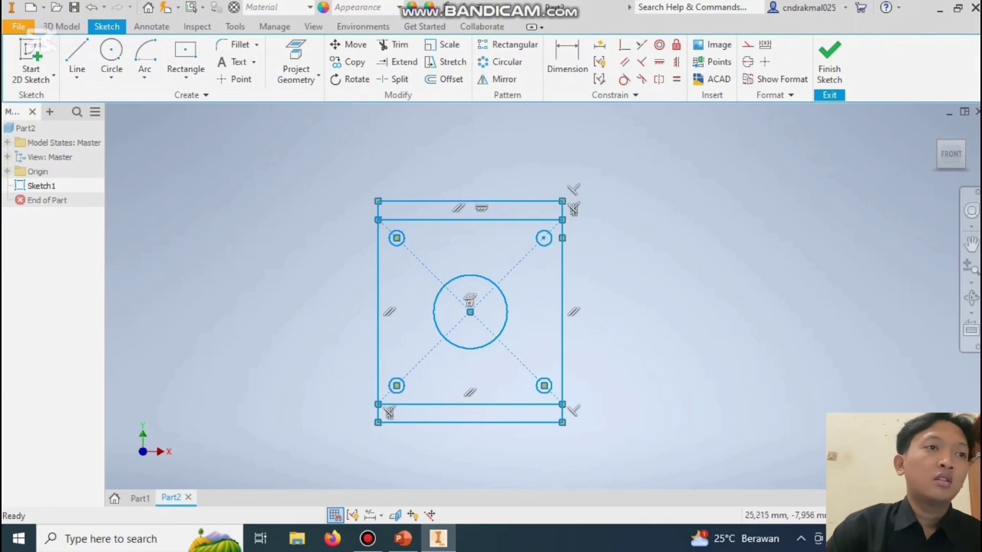
left_click(326, 256)
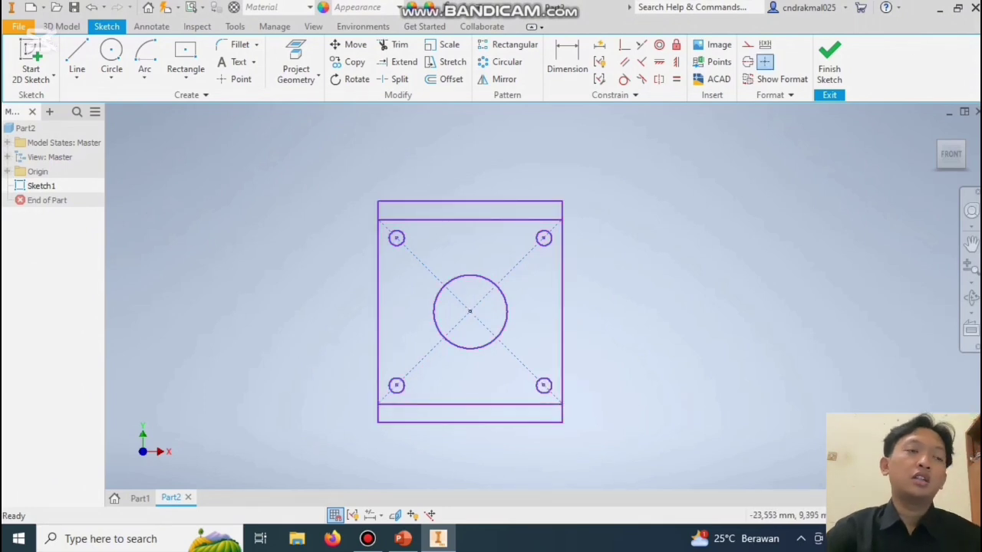